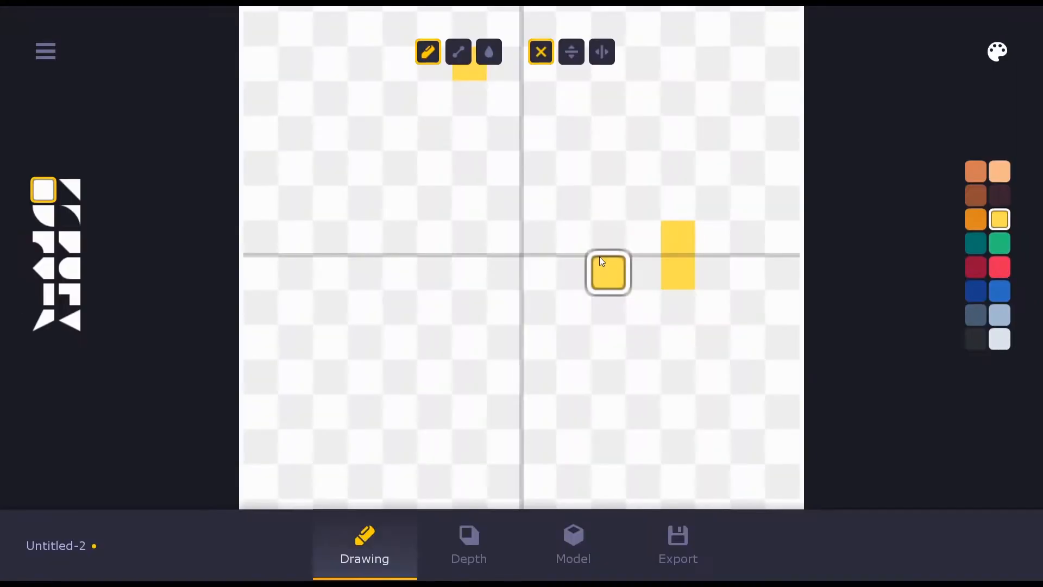
# Extend the two yellow squares near the horizontal centre line into a solid block three squares wide and two high
pyautogui.click(601, 261)
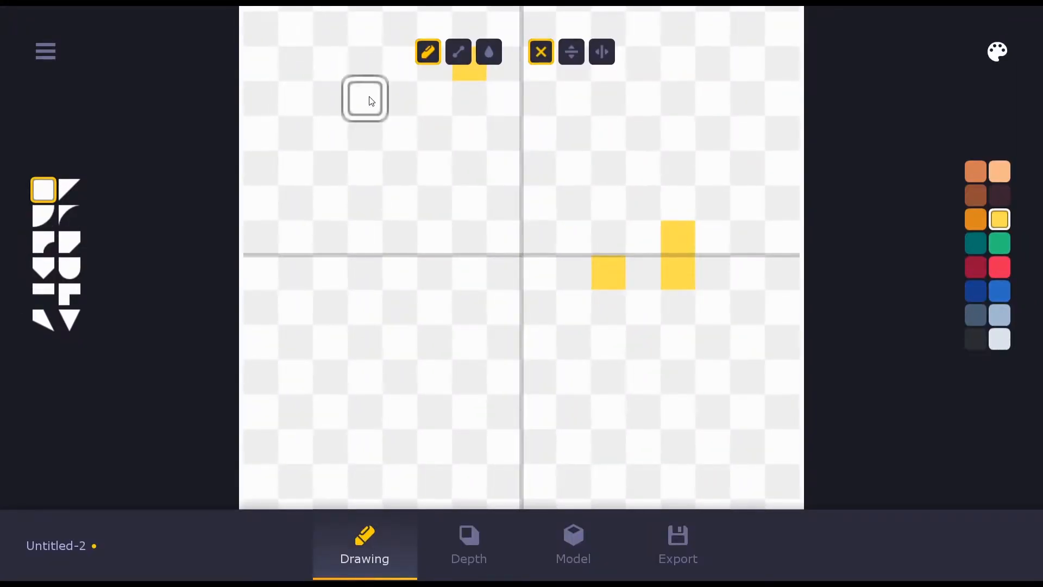
pyautogui.click(621, 244)
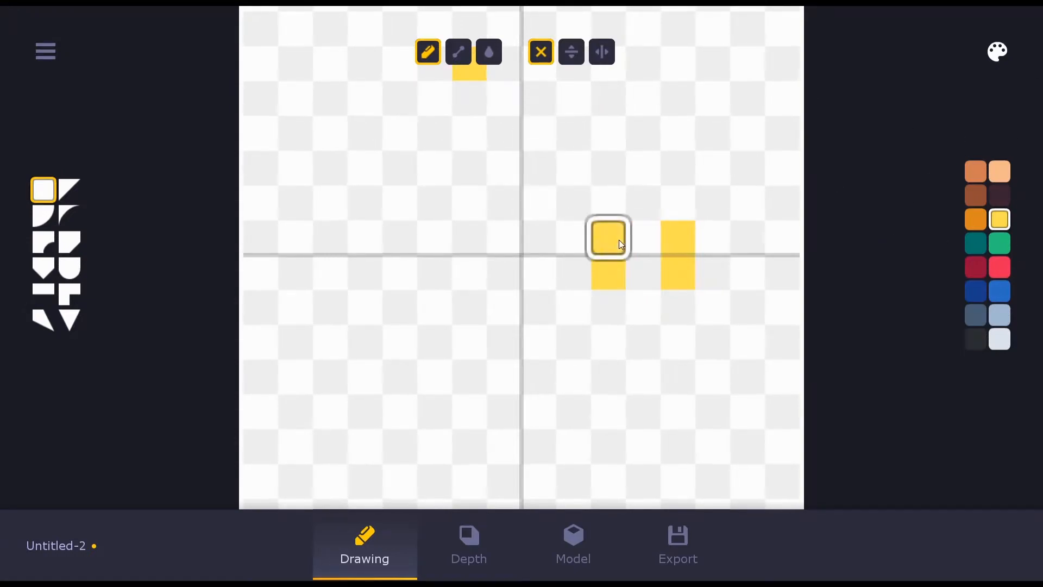
pyautogui.moveTo(621, 244); pyautogui.dragTo(638, 239)
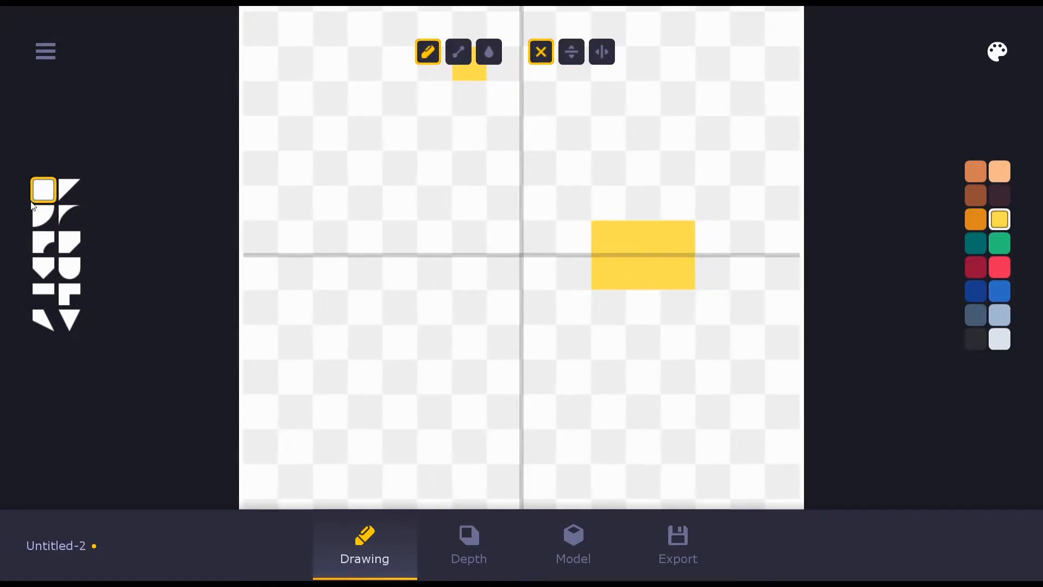
# Draw a 5-by-3 yellow block and a 4-by-2 dark brown block using the square with a concave rounded corner
pyautogui.click(44, 242)
pyautogui.moveTo(503, 171)
pyautogui.mouseDown()
pyautogui.moveTo(375, 174)
pyautogui.moveTo(375, 239)
pyautogui.moveTo(511, 249)
pyautogui.moveTo(439, 215)
pyautogui.moveTo(413, 215)
pyautogui.mouseUp()
pyautogui.click(999, 195)
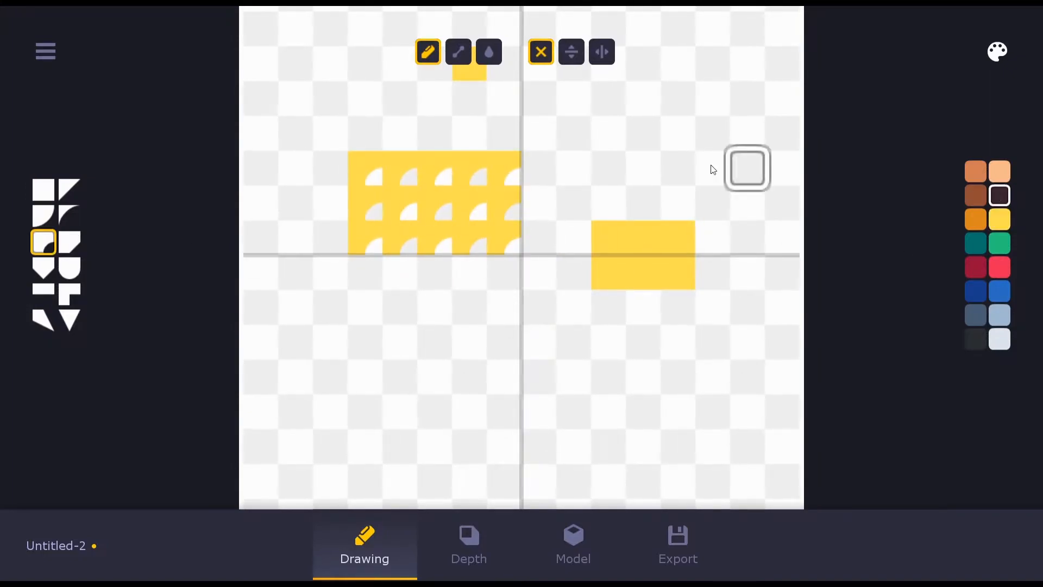
pyautogui.moveTo(584, 115)
pyautogui.mouseDown()
pyautogui.moveTo(674, 122)
pyautogui.moveTo(627, 93)
pyautogui.moveTo(591, 100)
pyautogui.moveTo(573, 131)
pyautogui.mouseUp()
# Preview the shapes as a 3D model, set the overall model depth to 50%, and return to the drawing
pyautogui.click(471, 538)
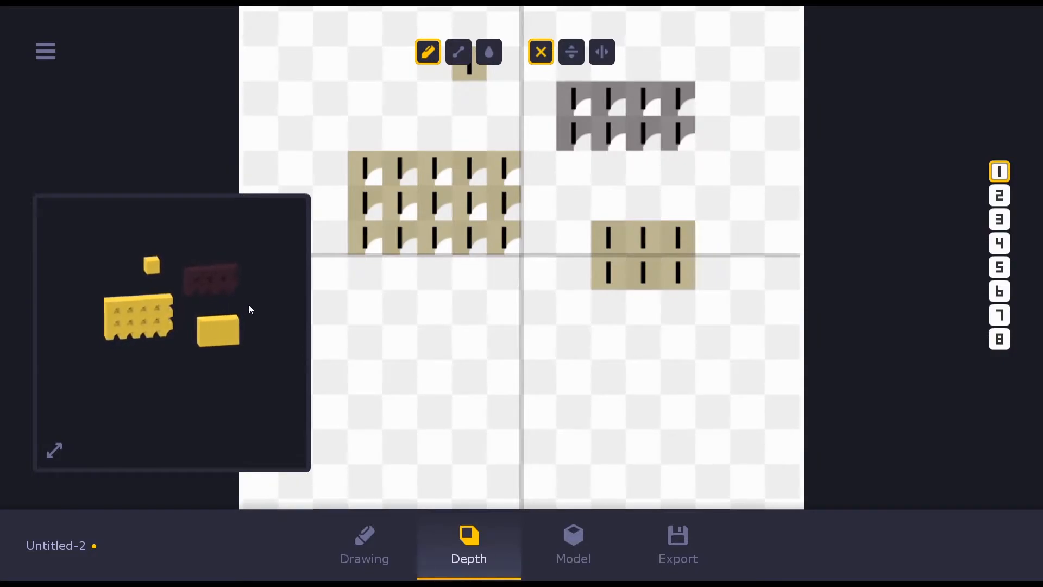
pyautogui.click(577, 545)
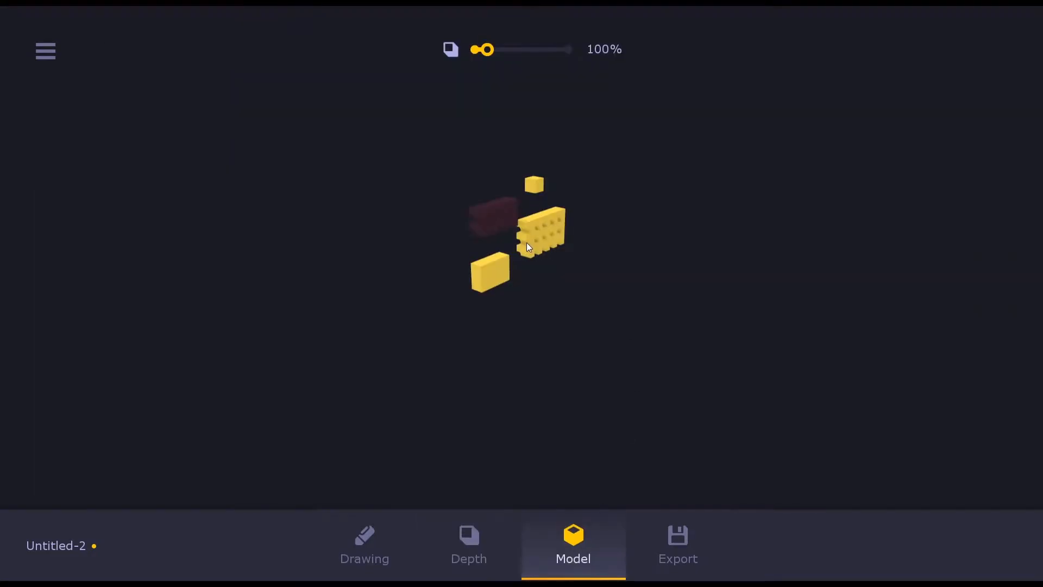
pyautogui.moveTo(502, 57); pyautogui.dragTo(474, 50)
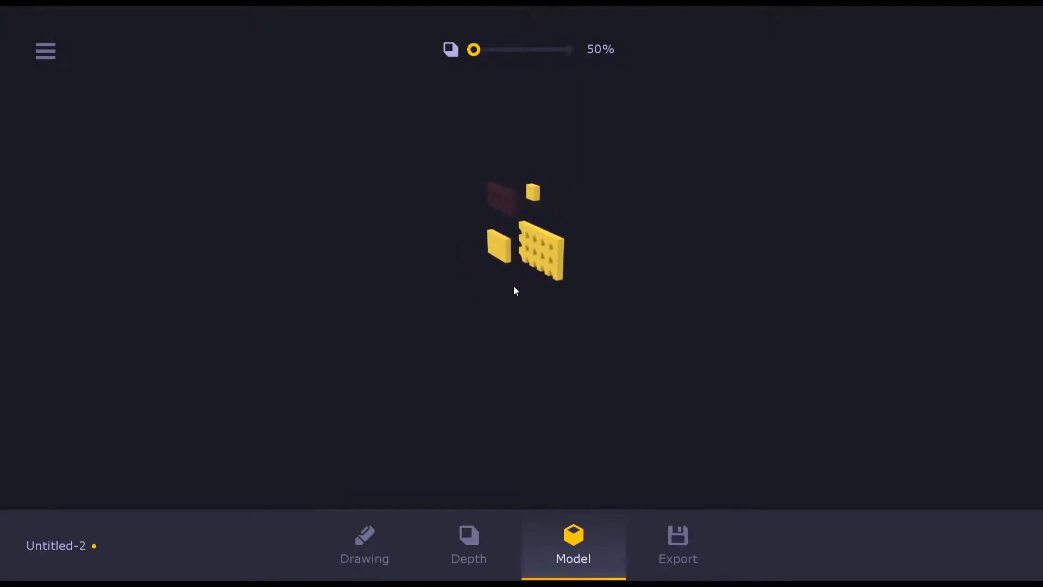
pyautogui.click(365, 551)
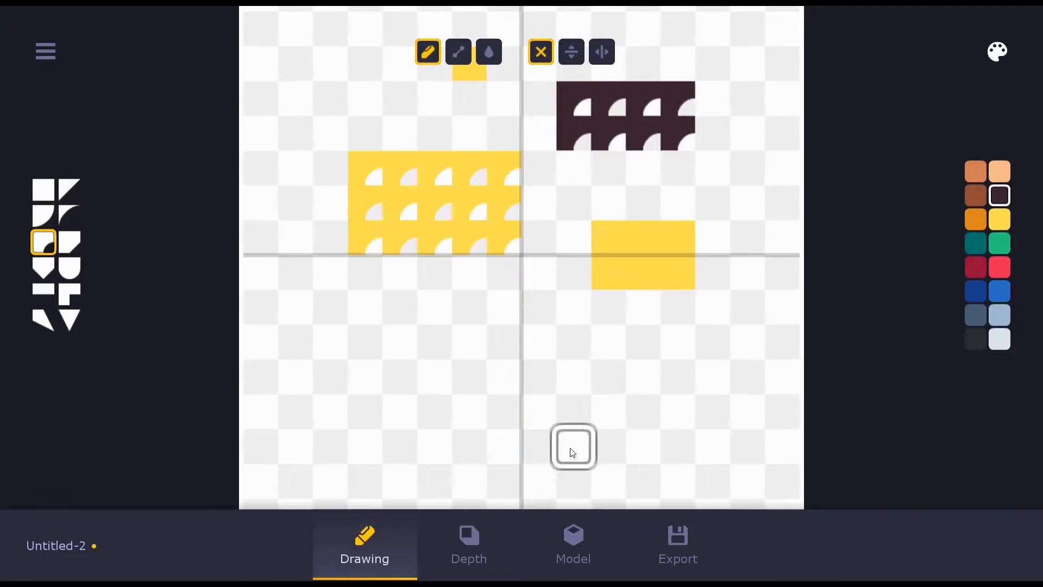
# Replace the small yellow square with two dark notched squares using the Line tool, and flood-fill both yellow blocks with dark brown
pyautogui.click(459, 51)
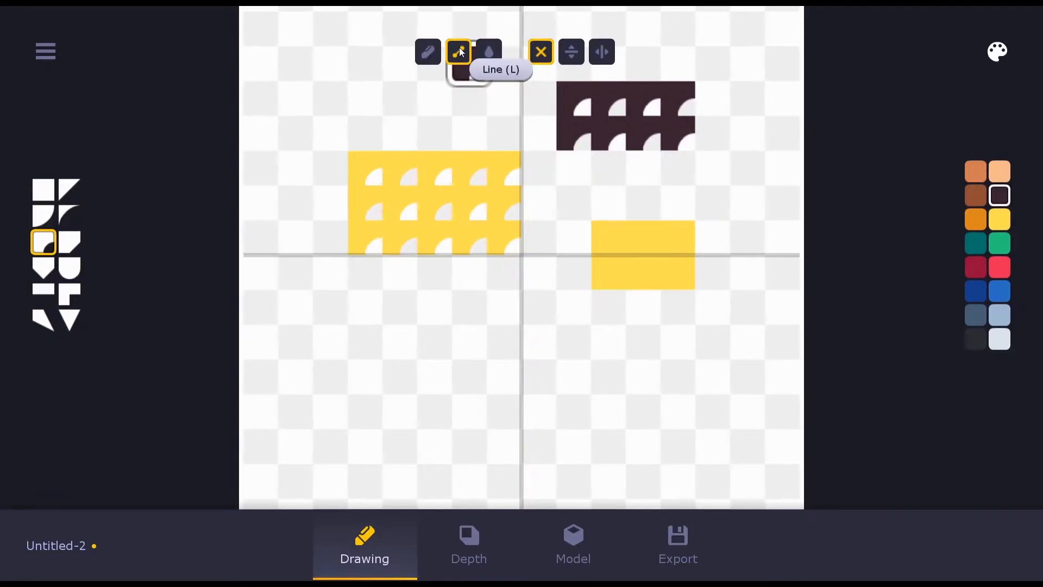
pyautogui.click(509, 57)
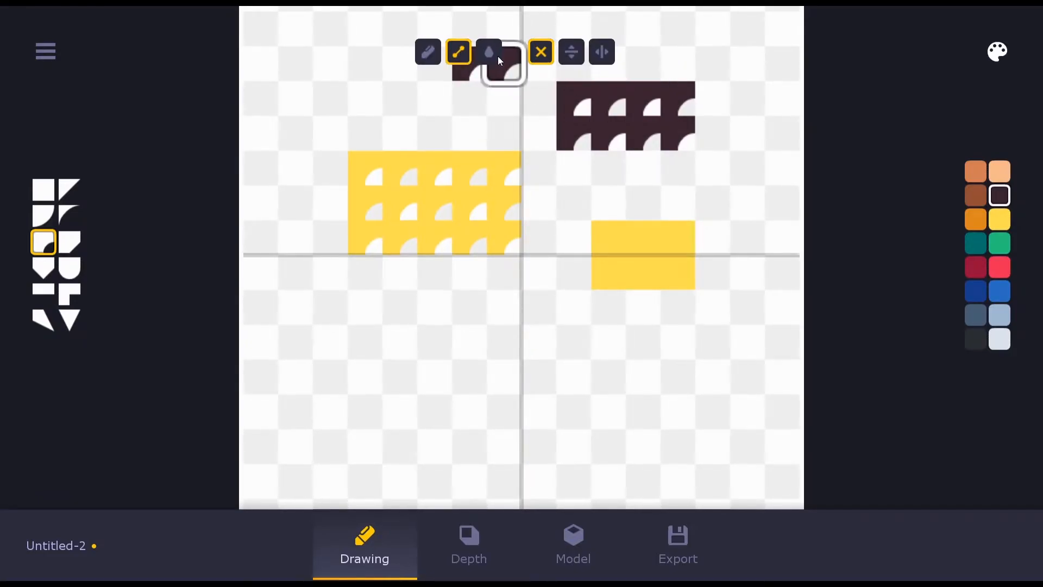
pyautogui.click(497, 57)
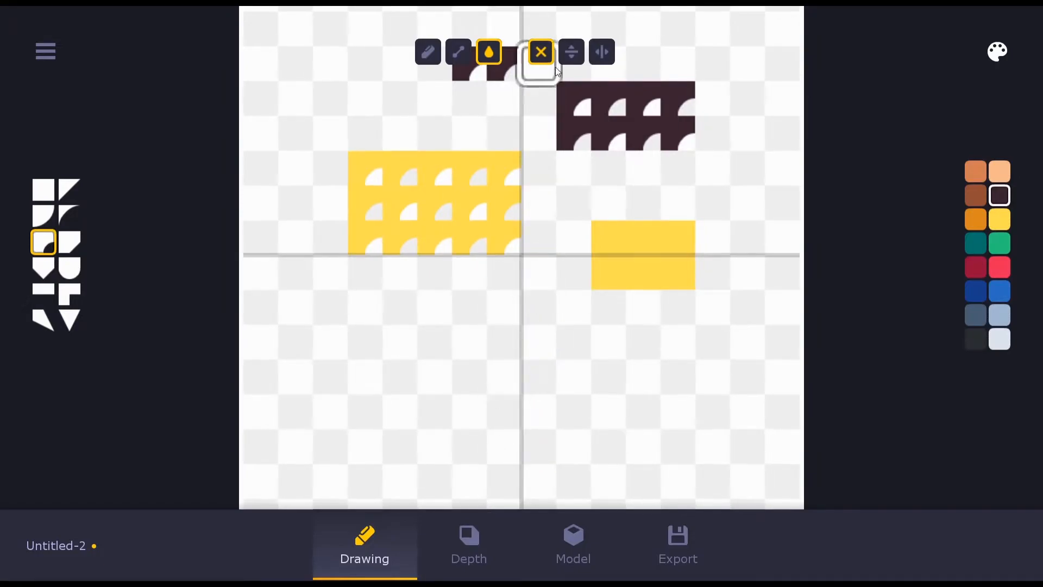
pyautogui.click(470, 573)
pyautogui.click(999, 195)
pyautogui.click(364, 539)
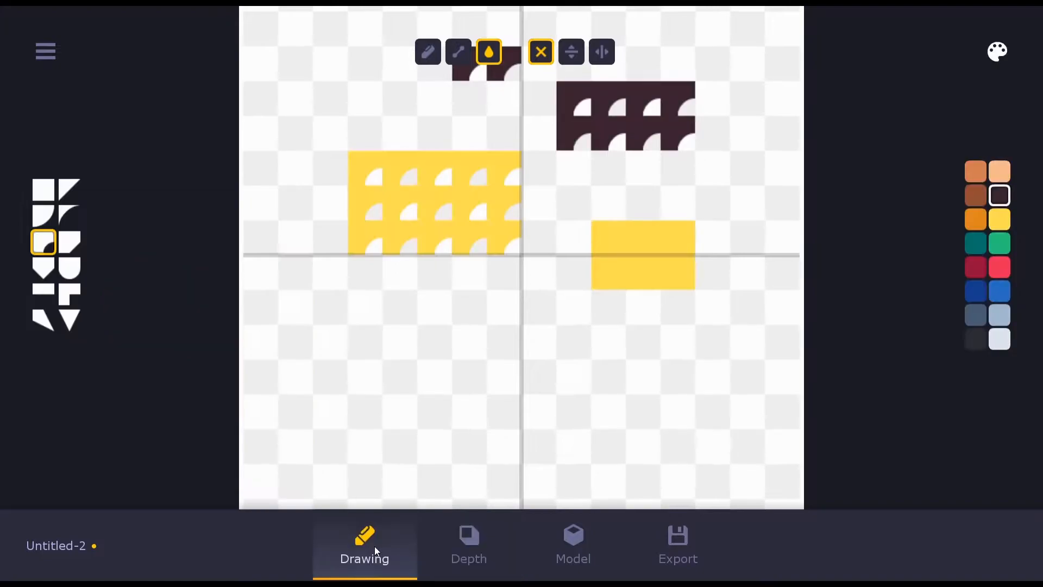
pyautogui.click(454, 198)
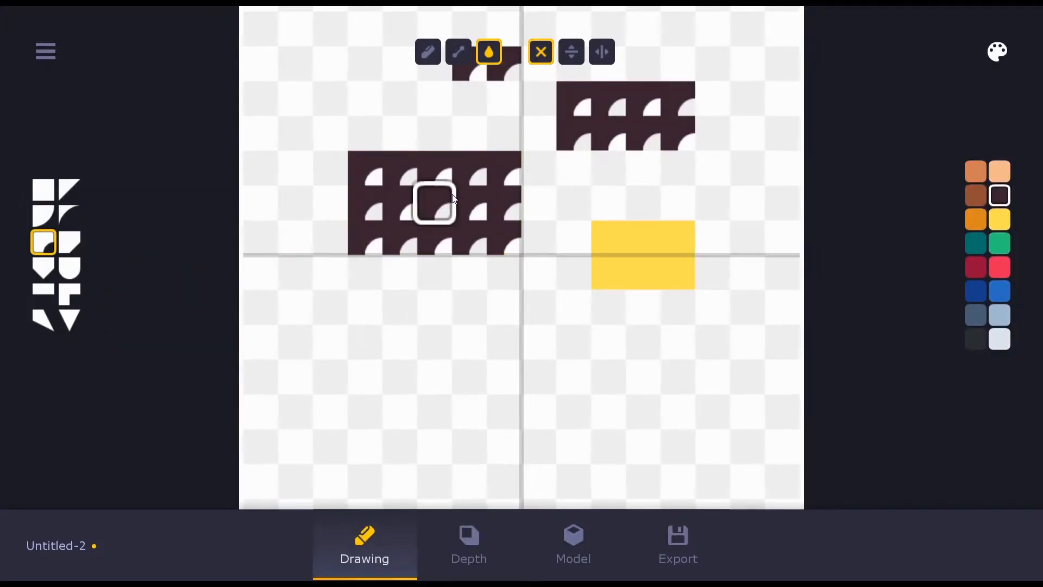
pyautogui.click(625, 252)
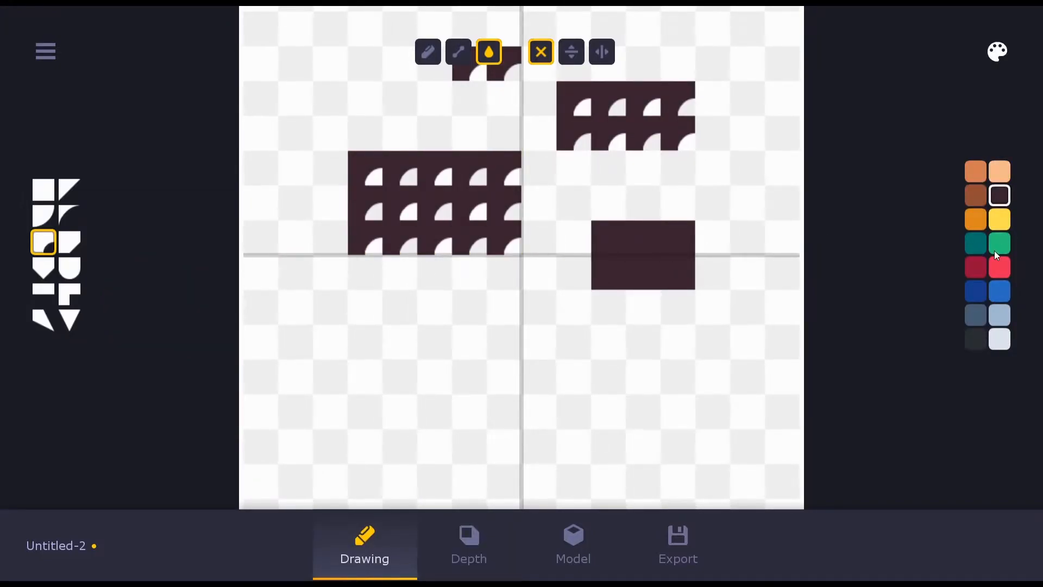
# Flood-fill the shapes with depth 2 and reset them to depth 1
pyautogui.click(466, 542)
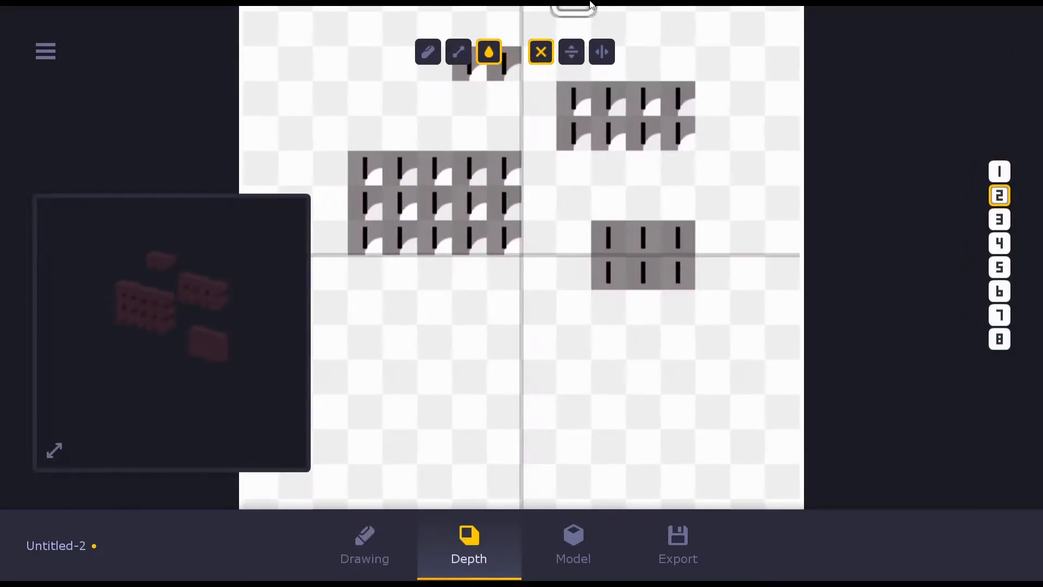
pyautogui.click(616, 232)
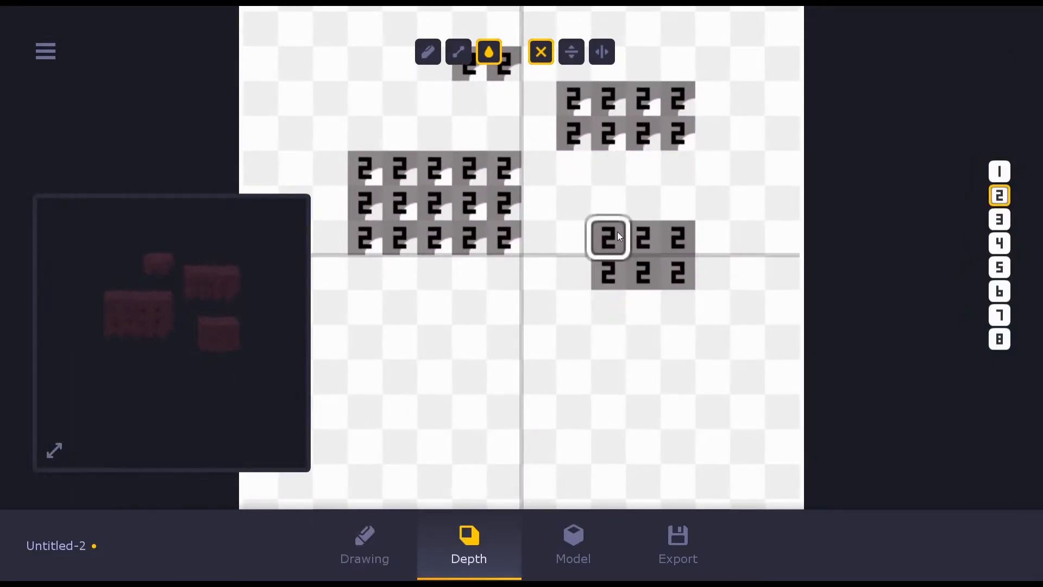
pyautogui.click(1002, 174)
# Set the first, third and fifth columns of the 5-by-3 block to depth 8 with the pencil and check the 3D model
pyautogui.click(429, 54)
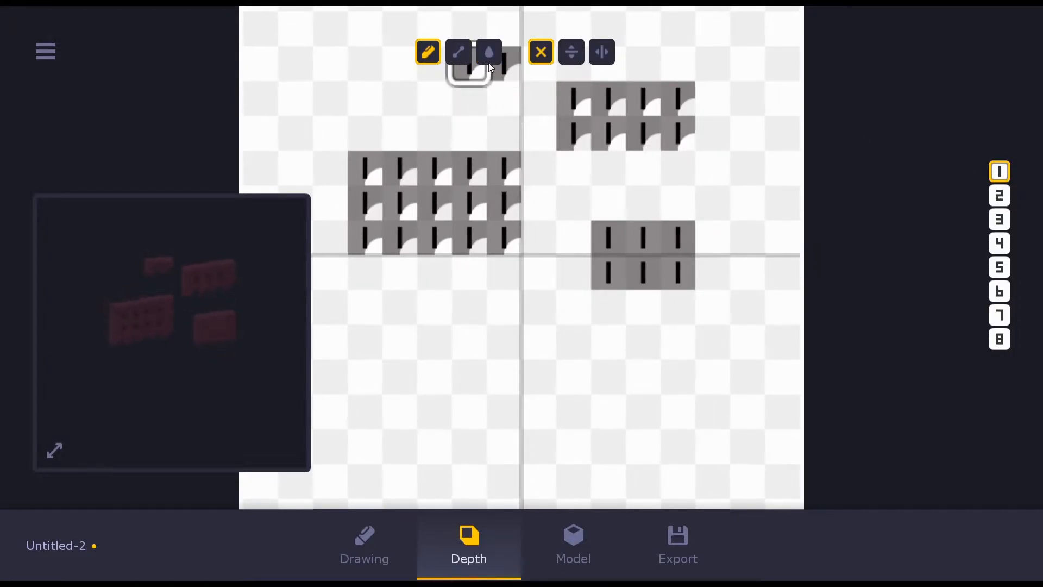
pyautogui.click(999, 341)
pyautogui.click(365, 168)
pyautogui.click(449, 176)
pyautogui.click(500, 165)
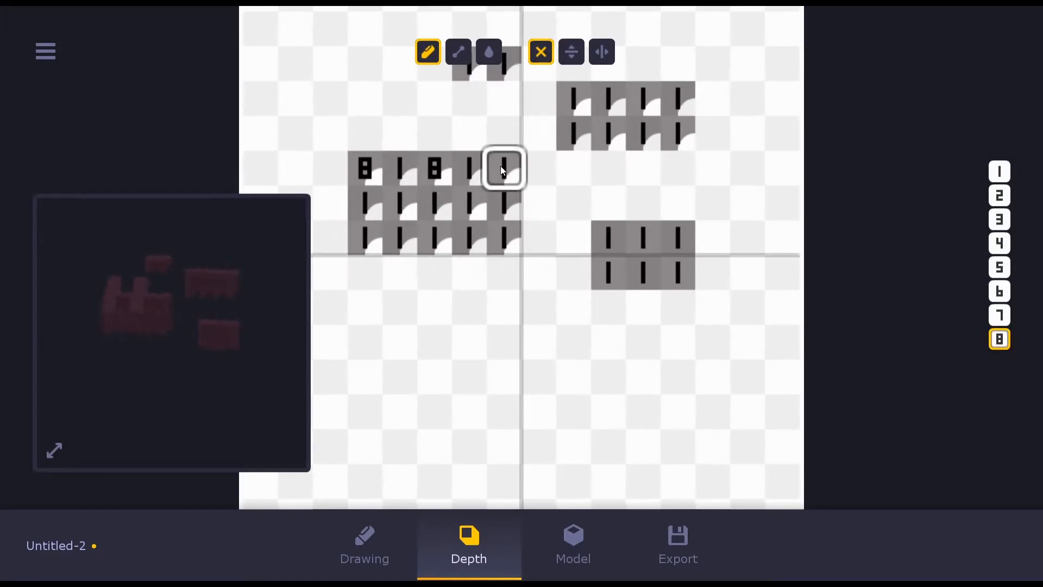
pyautogui.click(510, 214)
pyautogui.click(441, 212)
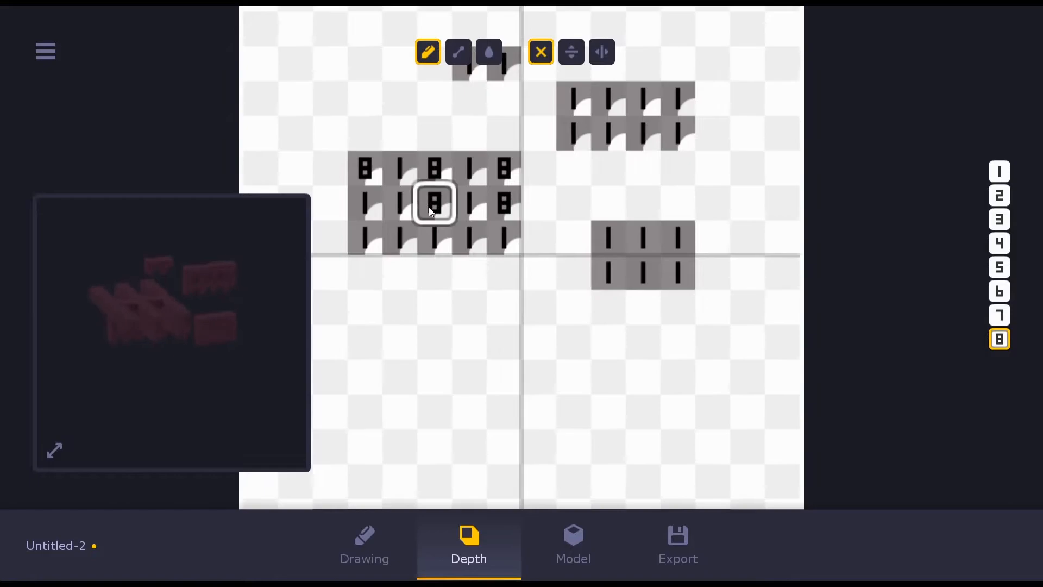
pyautogui.click(373, 204)
pyautogui.click(368, 244)
pyautogui.click(436, 243)
pyautogui.click(498, 245)
pyautogui.click(578, 554)
pyautogui.moveTo(538, 296); pyautogui.dragTo(581, 301)
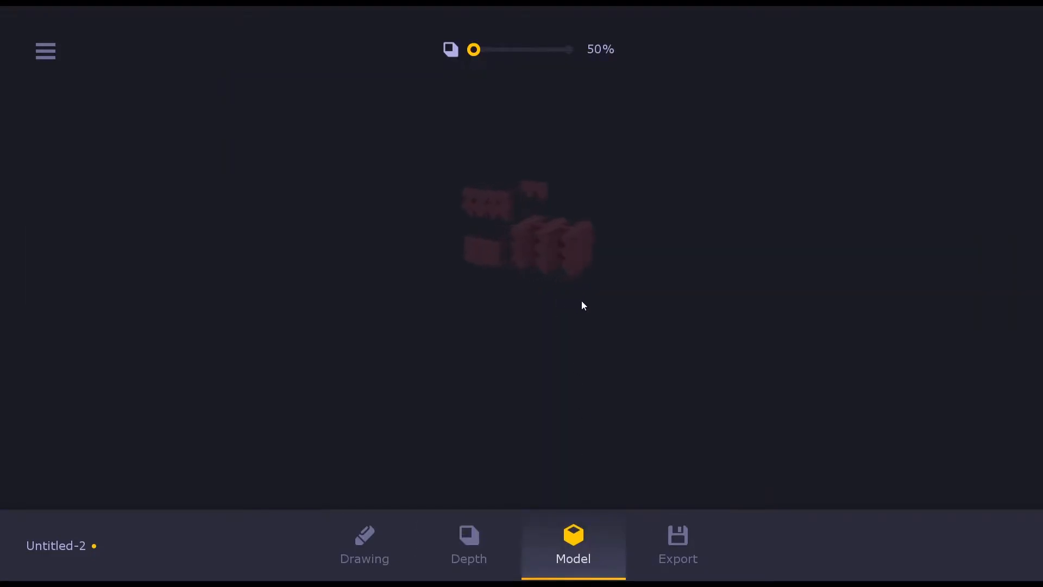
pyautogui.moveTo(642, 277); pyautogui.dragTo(505, 315)
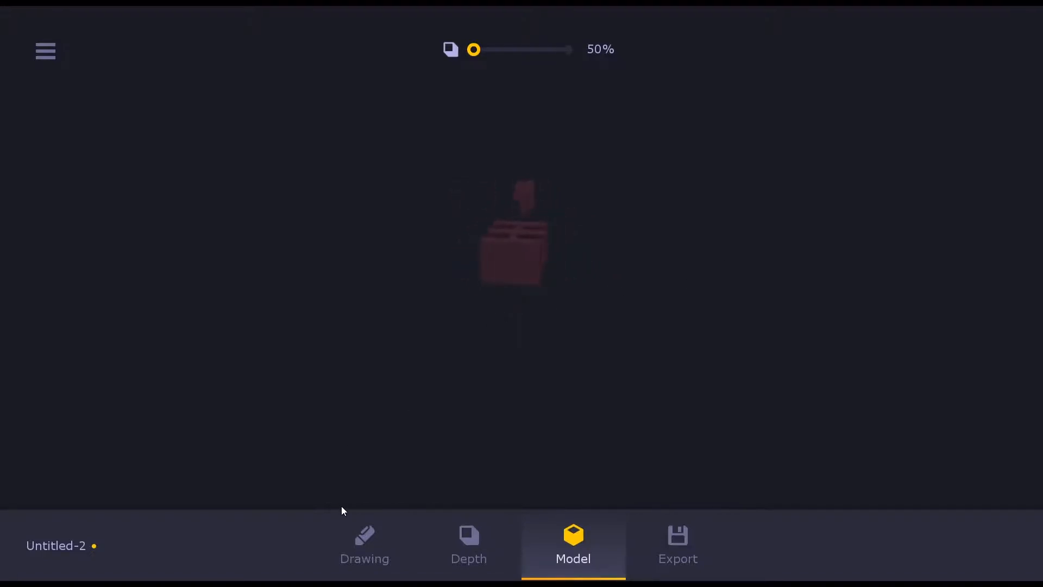
# Erase all shapes from the drawing canvas
pyautogui.click(367, 548)
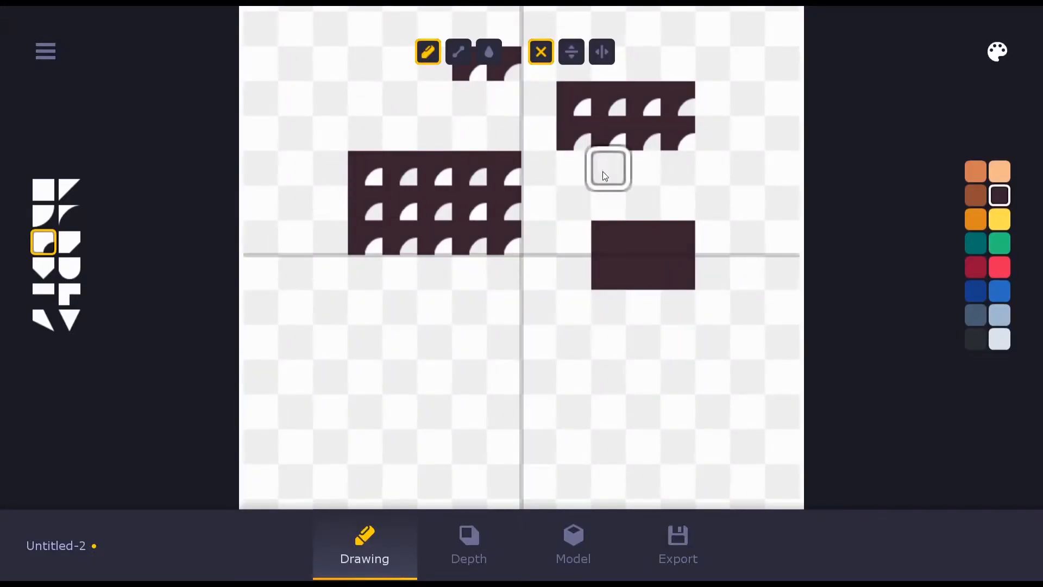
pyautogui.moveTo(355, 181)
pyautogui.mouseDown()
pyautogui.moveTo(465, 174)
pyautogui.moveTo(435, 239)
pyautogui.moveTo(474, 221)
pyautogui.moveTo(564, 245)
pyautogui.moveTo(638, 298)
pyautogui.moveTo(367, 171)
pyautogui.moveTo(551, 164)
pyautogui.moveTo(605, 114)
pyautogui.moveTo(675, 132)
pyautogui.moveTo(700, 93)
pyautogui.moveTo(413, 90)
pyautogui.mouseUp()
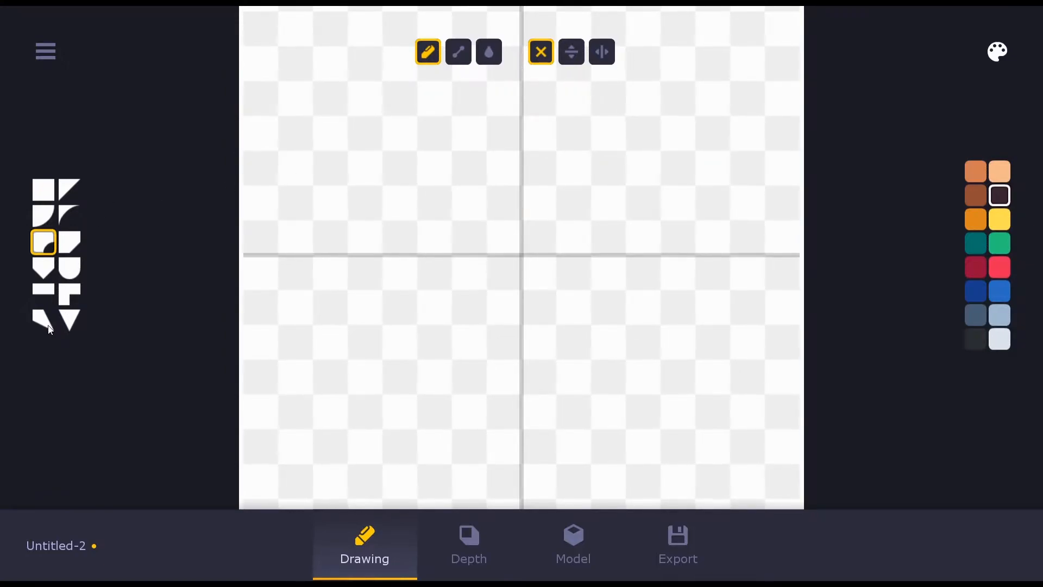
# Draw a 2-by-2 checkered pattern at the canvas centre from full squares, alternating dark brown and pale grey
pyautogui.click(44, 191)
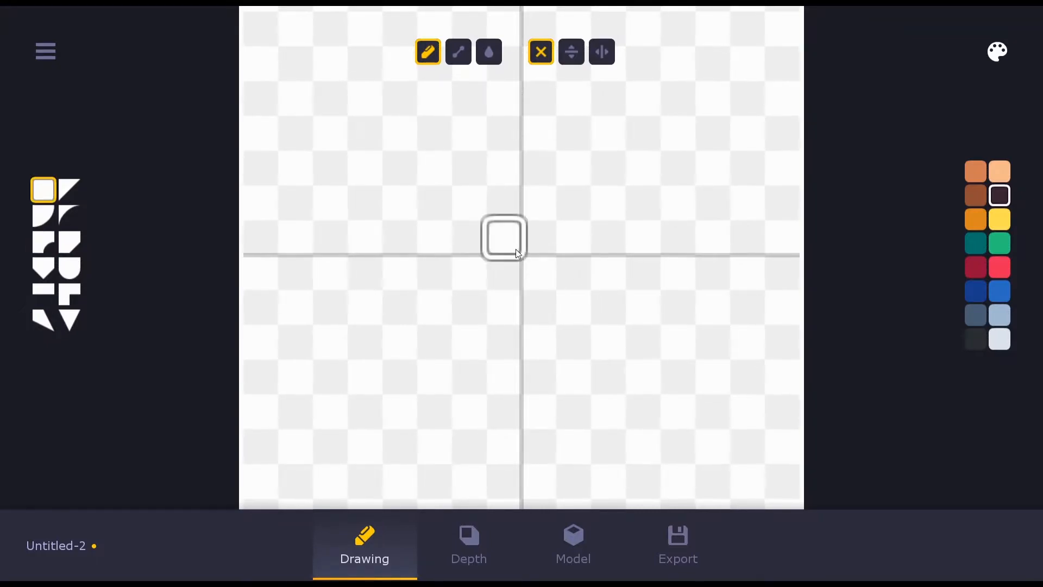
pyautogui.click(494, 245)
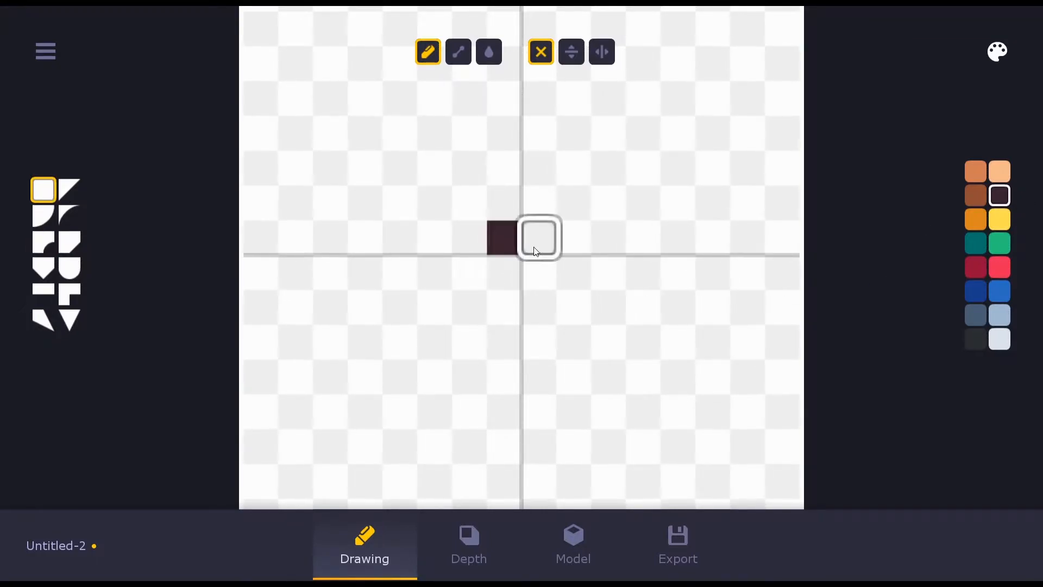
pyautogui.click(1002, 346)
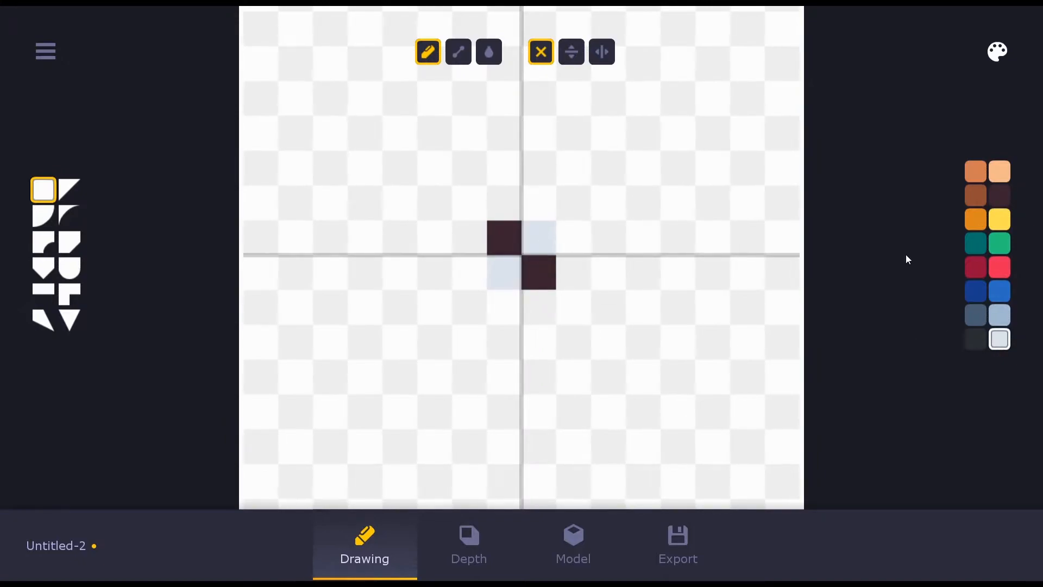
# Form a pointed tip above the checkered squares from two rotated triangles, dark brown and pale grey, leaving three empty rows below it
pyautogui.click(43, 321)
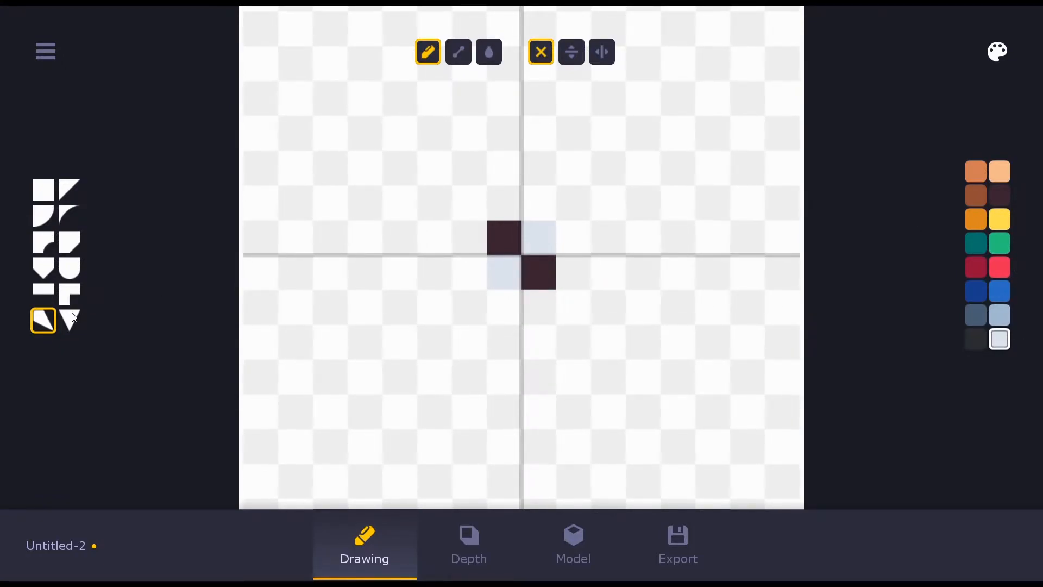
pyautogui.click(70, 191)
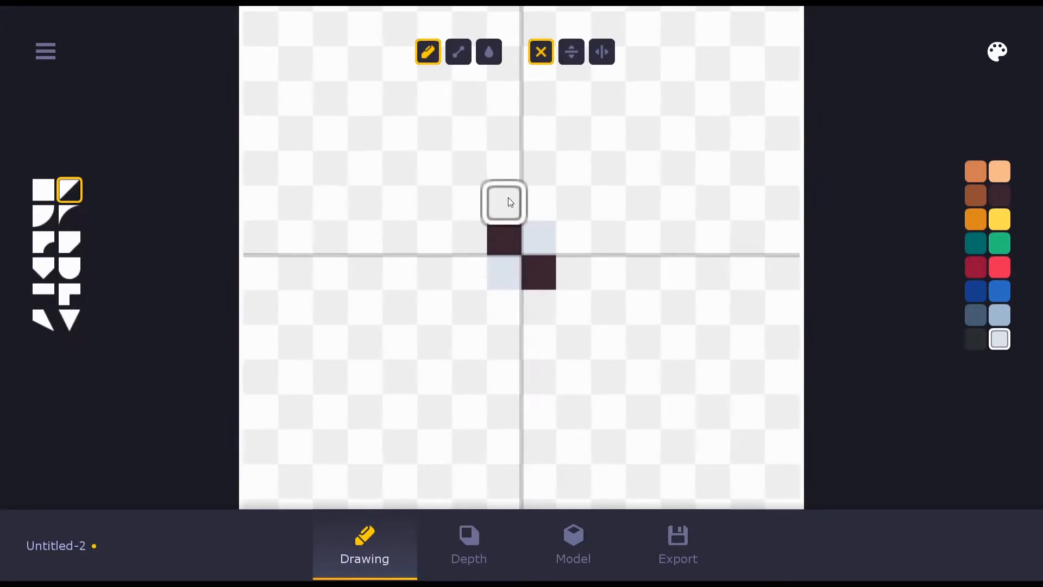
pyautogui.press('r')
pyautogui.press('r')
pyautogui.press('r')
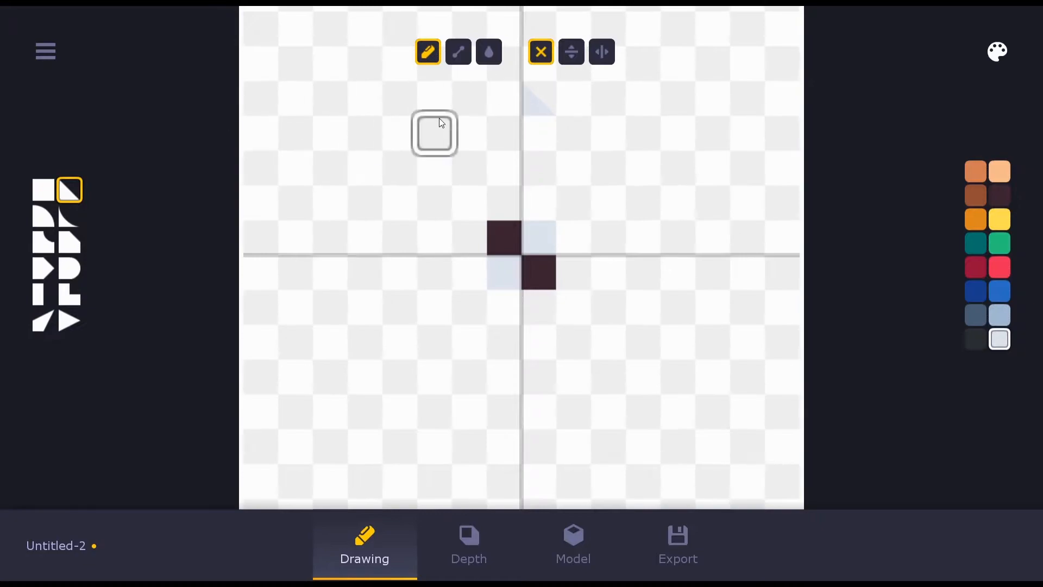
pyautogui.press('r')
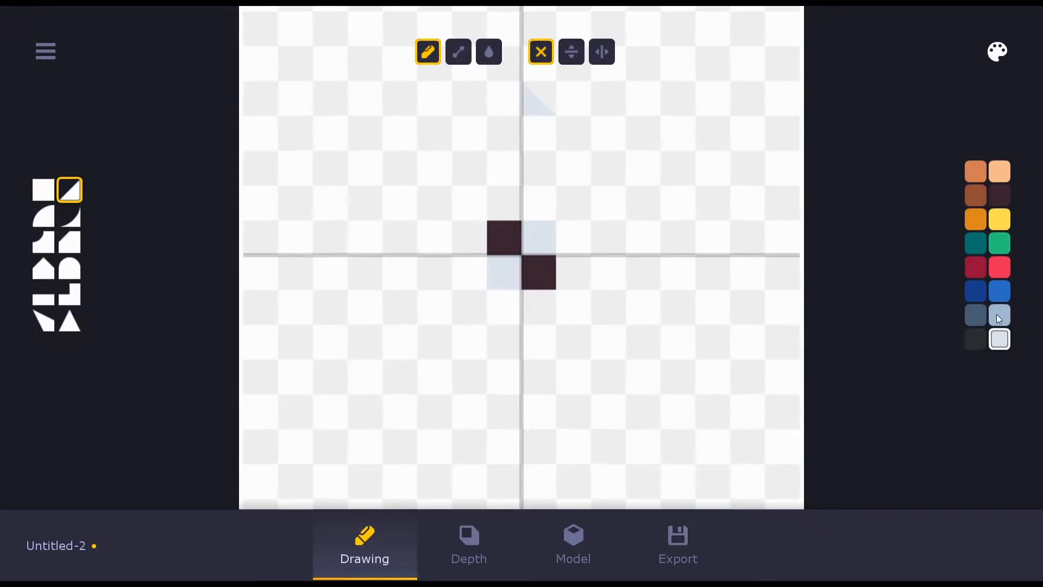
pyautogui.click(997, 199)
pyautogui.click(505, 100)
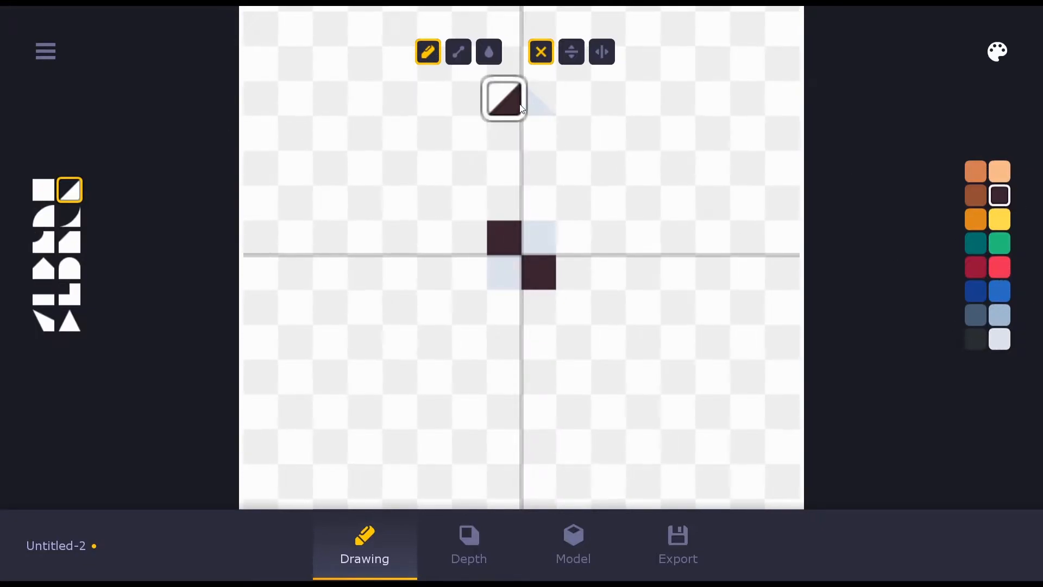
# Fill the three rows between the tip and the checkered squares with alternating pale grey and dark brown full squares
pyautogui.click(998, 341)
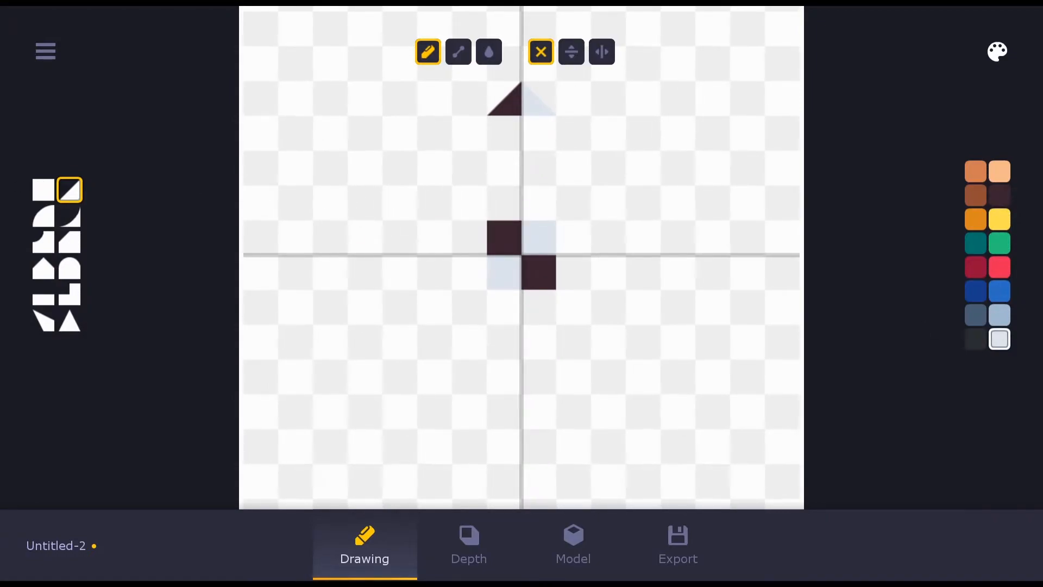
pyautogui.click(44, 189)
pyautogui.click(547, 174)
pyautogui.click(506, 132)
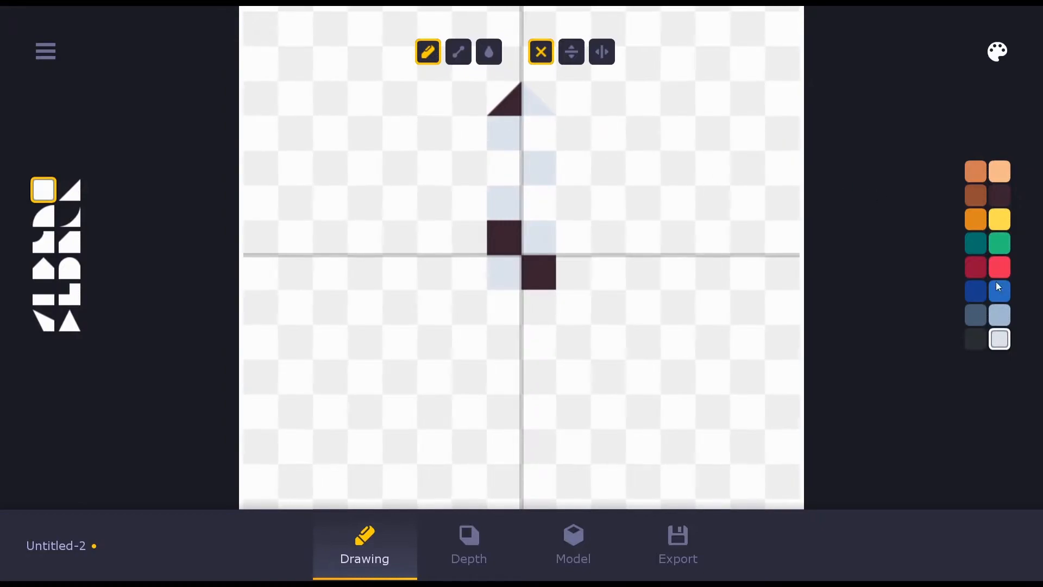
pyautogui.click(1001, 197)
pyautogui.click(539, 203)
pyautogui.click(507, 174)
pyautogui.click(531, 140)
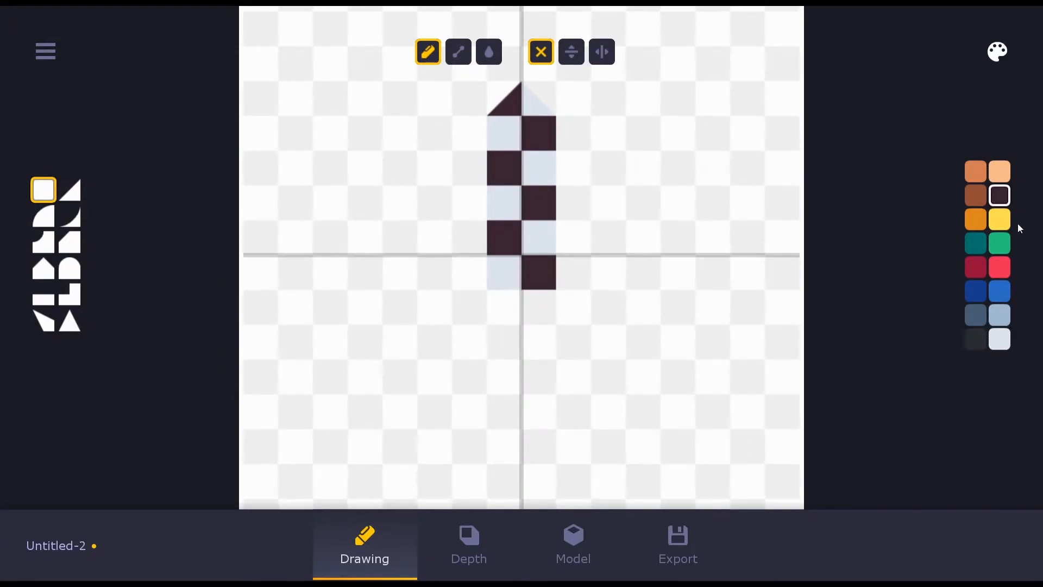
# Draw a row of four yellow full squares directly below the checkered blade, centred on it, as the crossguard
pyautogui.click(1002, 222)
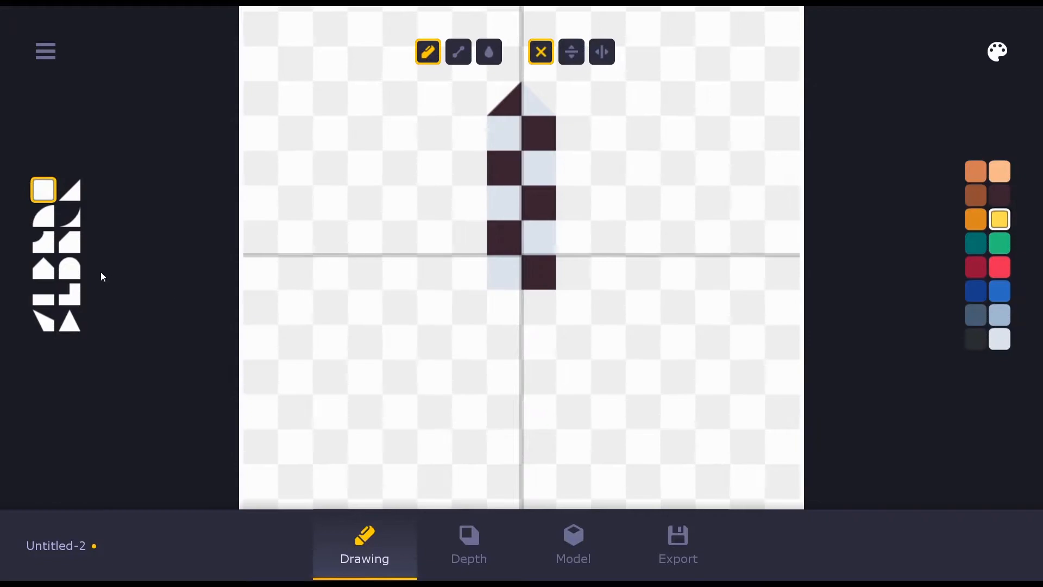
pyautogui.moveTo(504, 319)
pyautogui.mouseDown()
pyautogui.moveTo(471, 314)
pyautogui.moveTo(572, 317)
pyautogui.mouseUp()
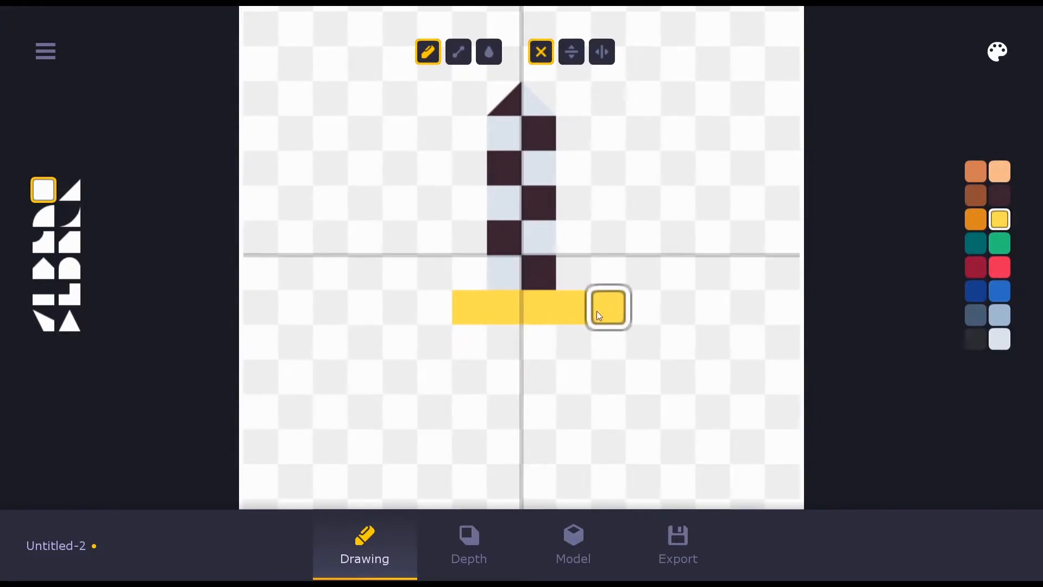
# Add yellow flared corner pieces diagonally above both ends of the crossguard, rotating the shape to mirror them
pyautogui.click(43, 321)
pyautogui.click(435, 272)
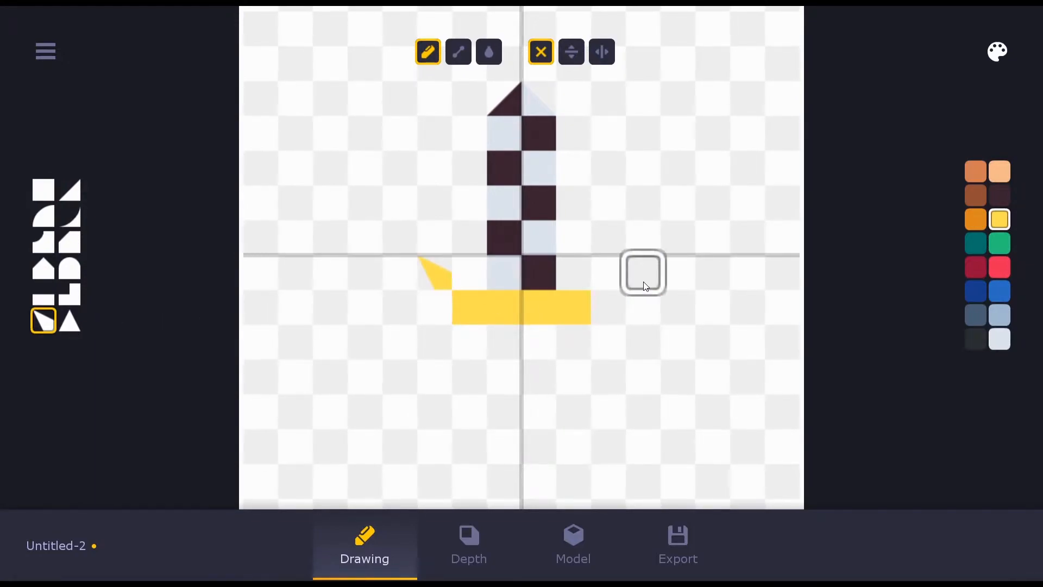
pyautogui.press('r')
pyautogui.click(613, 282)
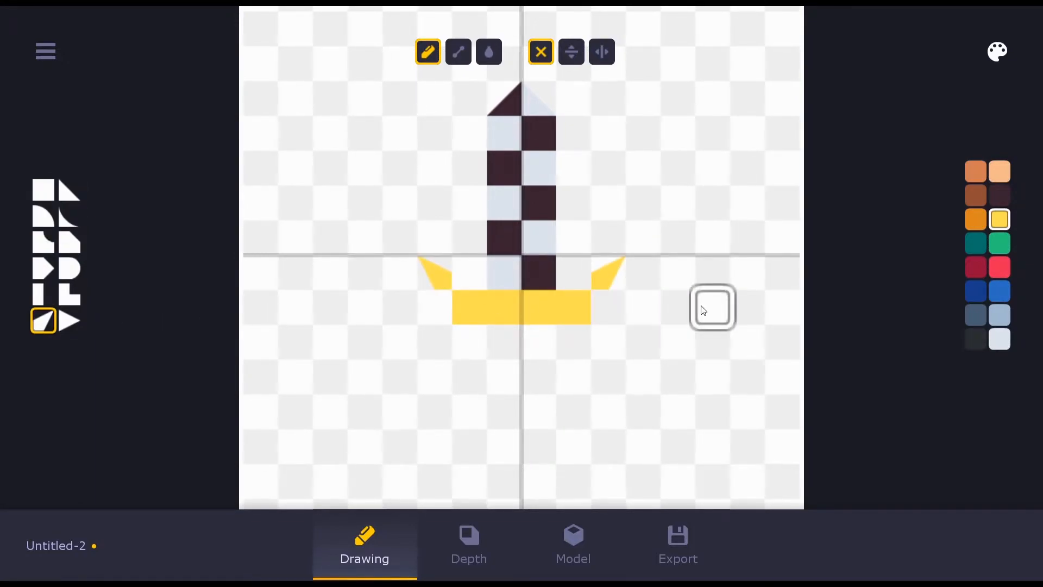
pyautogui.press('r')
pyautogui.click(445, 307)
pyautogui.click(609, 307)
pyautogui.rightClick(429, 311)
pyautogui.rightClick(618, 308)
# Add matching yellow flared corner pieces diagonally below both ends of the crossguard, pointing outward and down
pyautogui.click(609, 342)
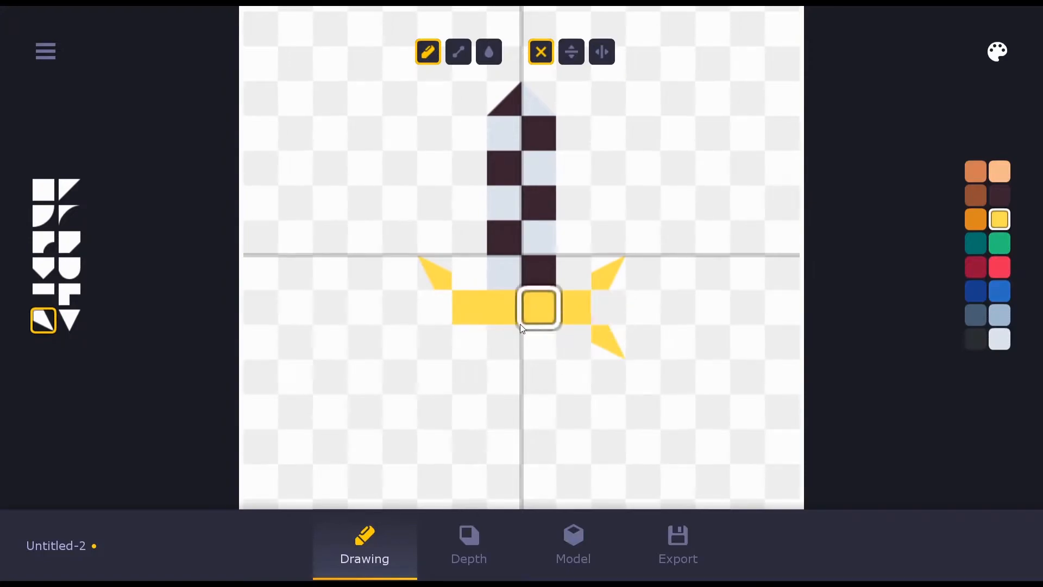
pyautogui.press('r')
pyautogui.press('r')
pyautogui.press('r')
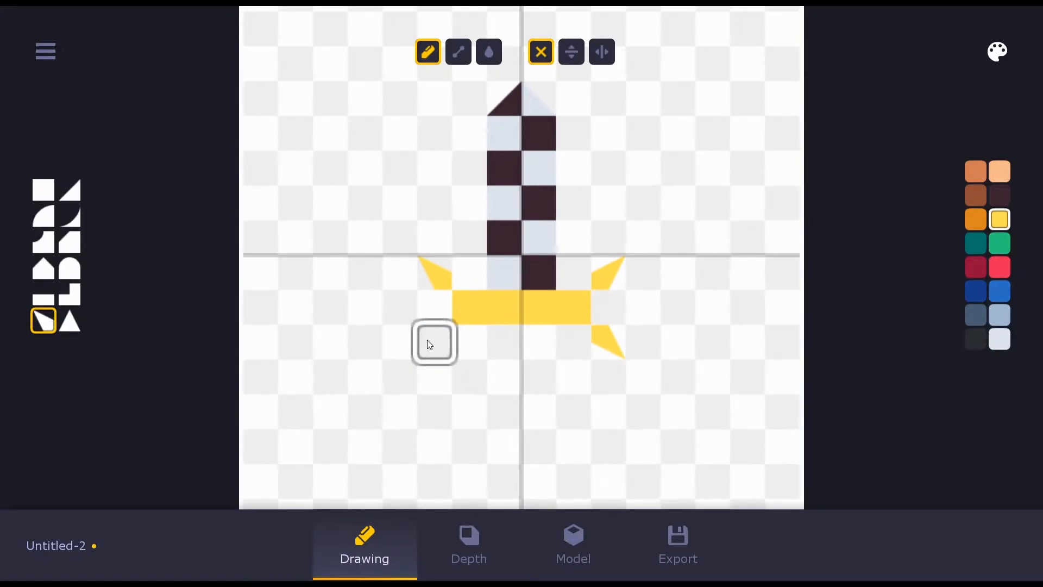
pyautogui.click(431, 344)
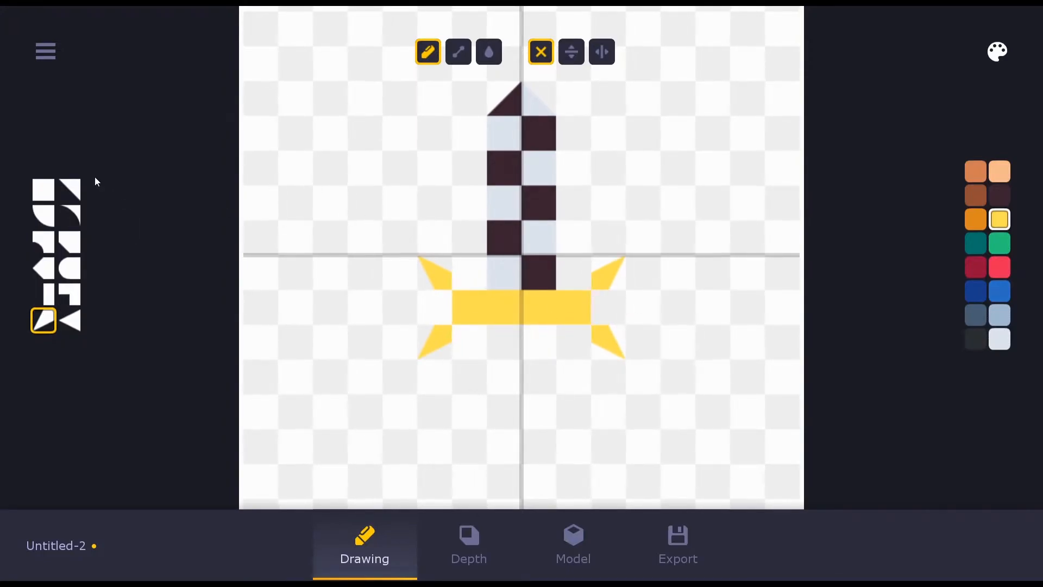
# Extend both ends of the crossguard with yellow half squares that join the upper and lower flared pieces
pyautogui.click(45, 295)
pyautogui.click(432, 307)
pyautogui.press('r')
pyautogui.press('r')
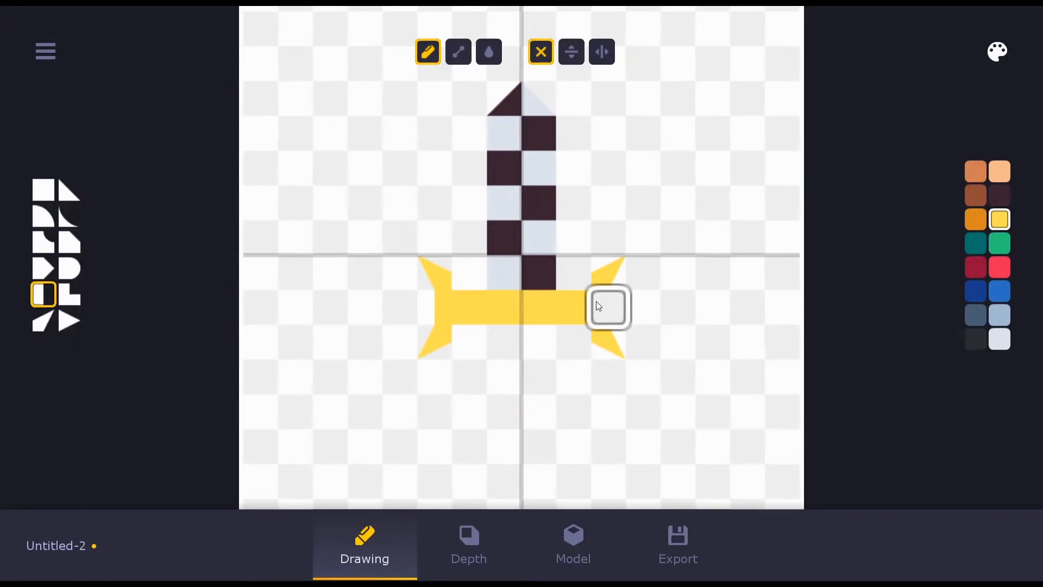
pyautogui.click(597, 302)
# Draw a narrow yellow grip two rows tall below the crossguard from half squares on both sides of the centre line
pyautogui.click(527, 350)
pyautogui.moveTo(517, 350); pyautogui.dragTo(514, 378)
pyautogui.press('r')
pyautogui.press('r')
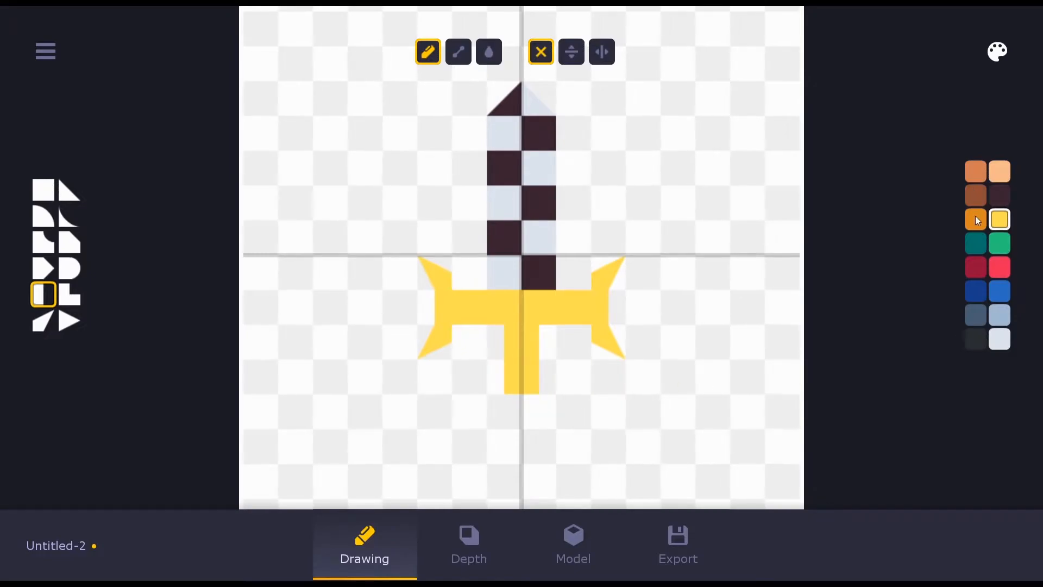
# Build a narrow dark red grip three rows tall below the crossguard from half squares meeting at the centre line
pyautogui.click(976, 271)
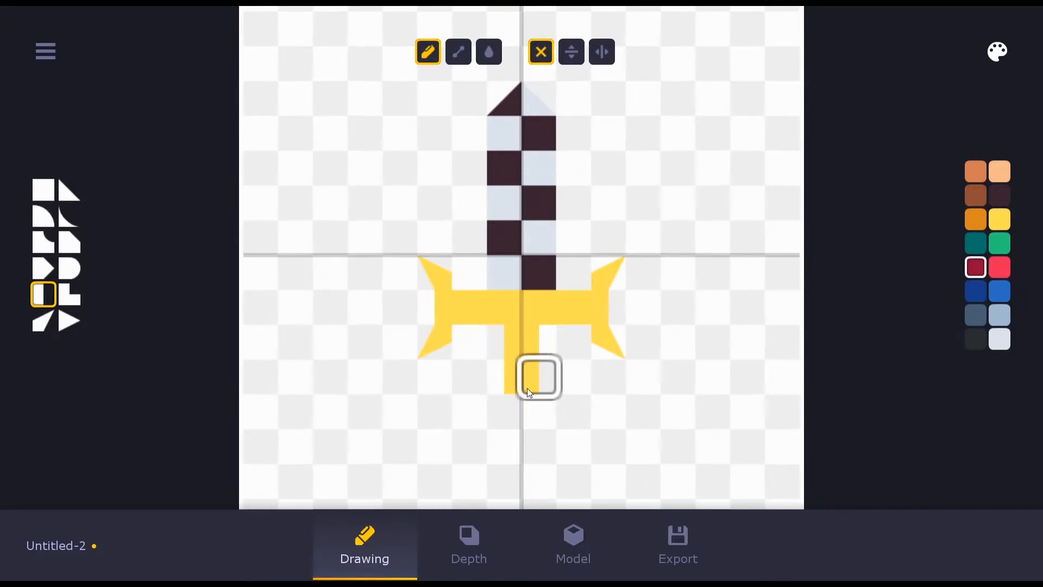
pyautogui.press('r')
pyautogui.press('r')
pyautogui.click(508, 347)
pyautogui.press('r')
pyautogui.press('r')
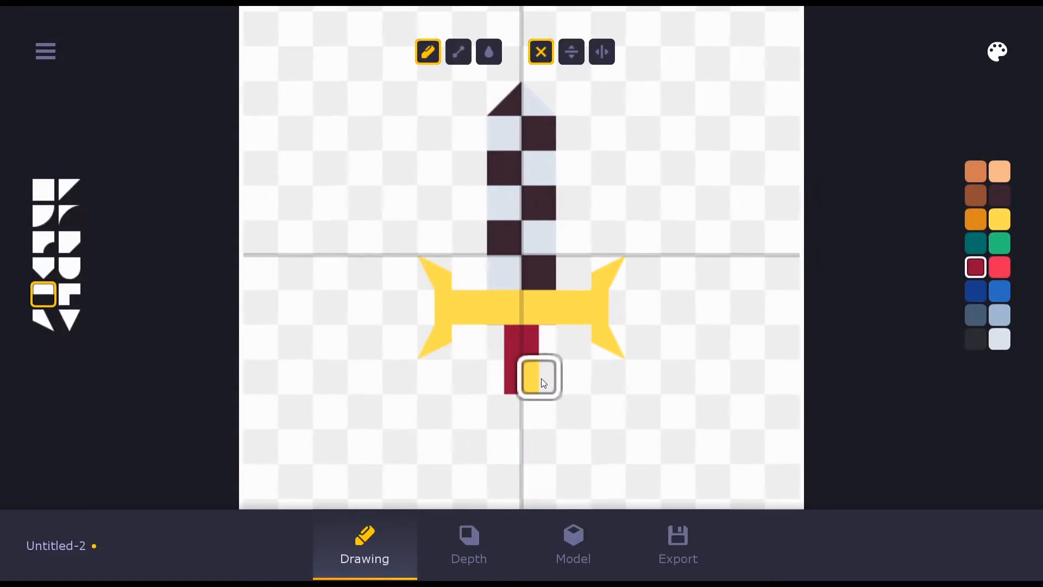
pyautogui.click(542, 378)
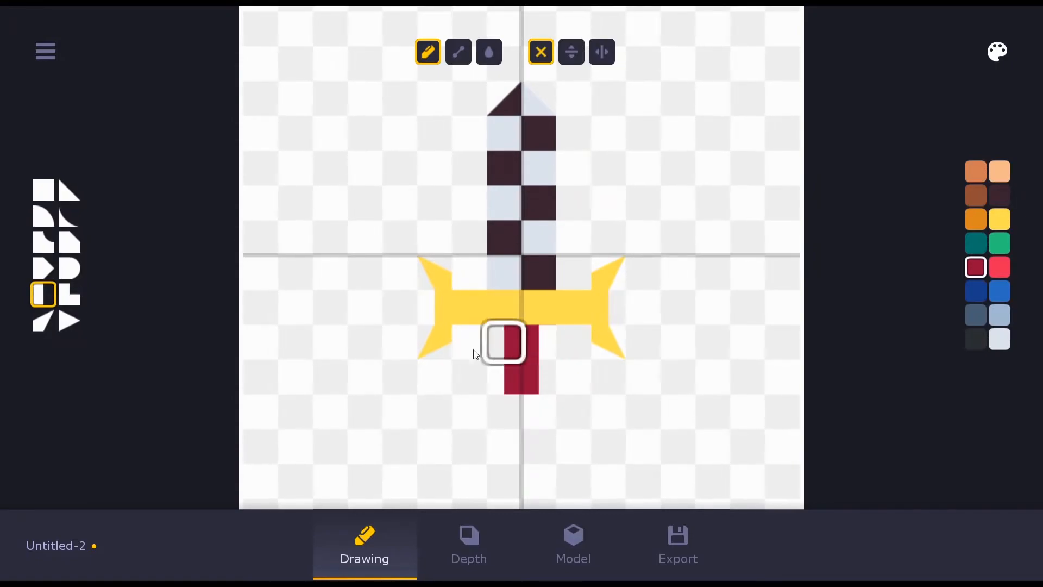
pyautogui.click(541, 415)
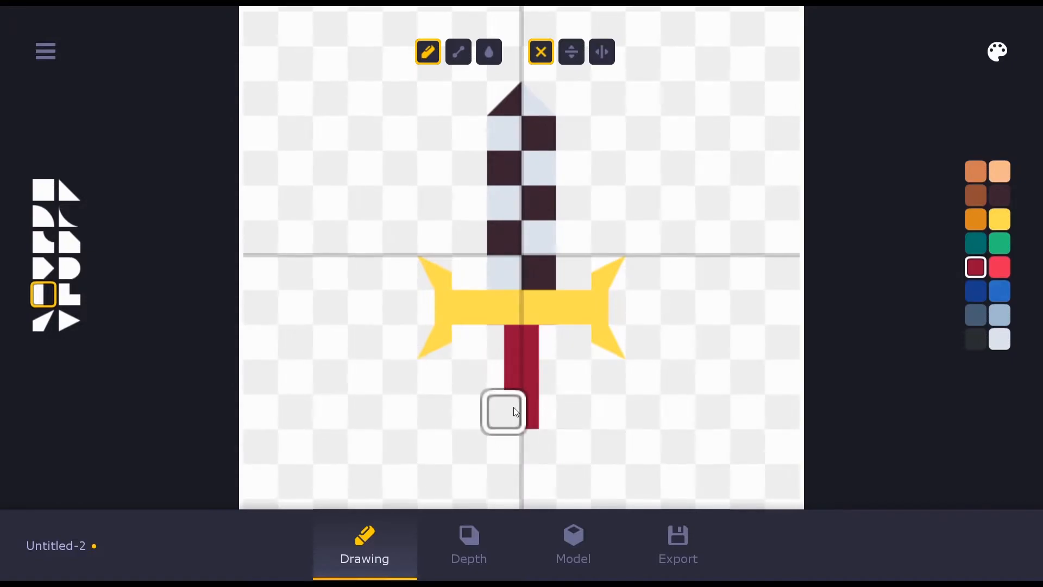
pyautogui.press('r')
pyautogui.press('r')
pyautogui.click(514, 411)
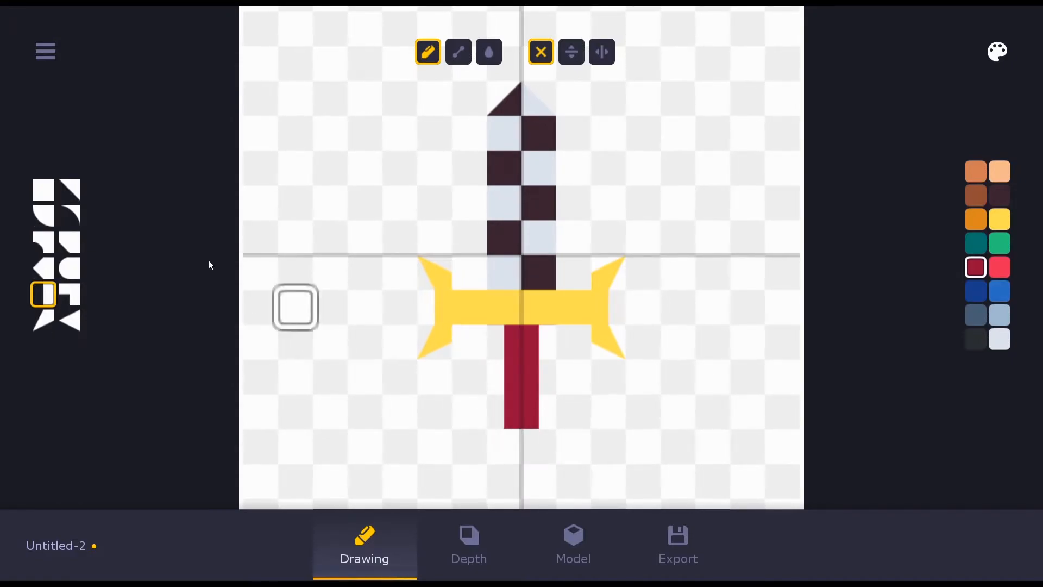
pyautogui.press('r')
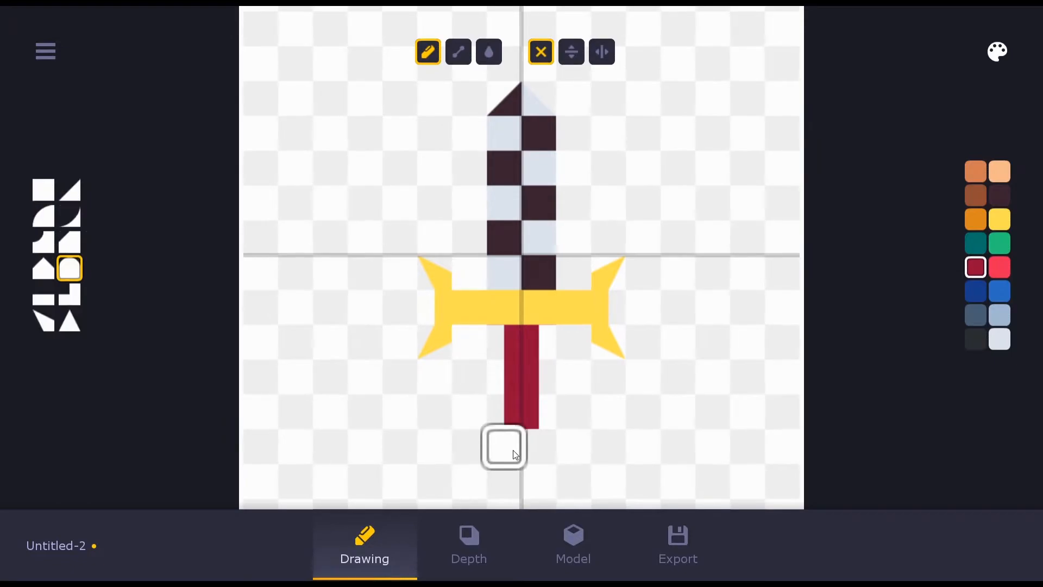
pyautogui.press('r')
pyautogui.press('r')
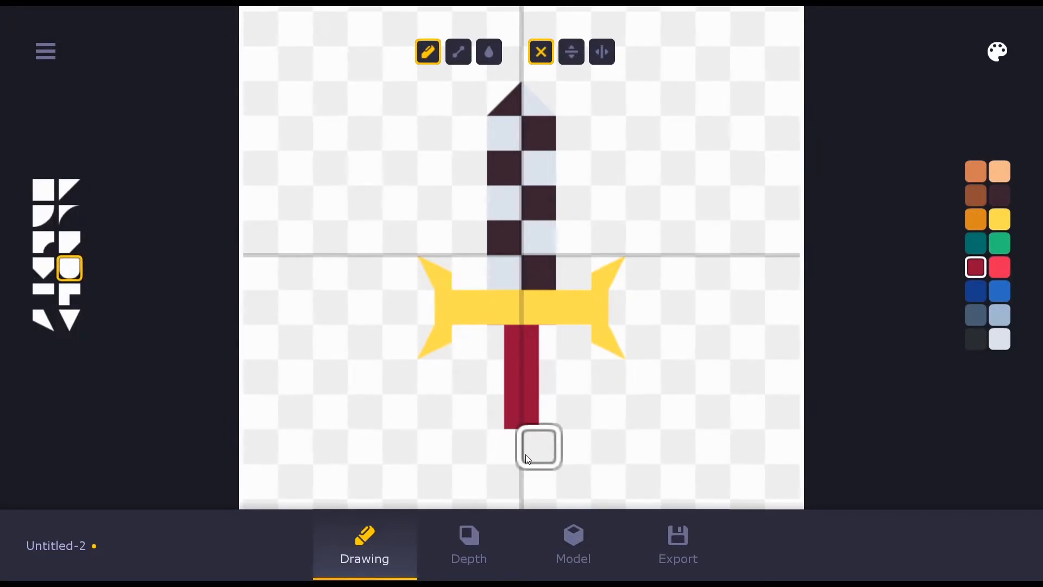
pyautogui.click(525, 454)
pyautogui.click(507, 459)
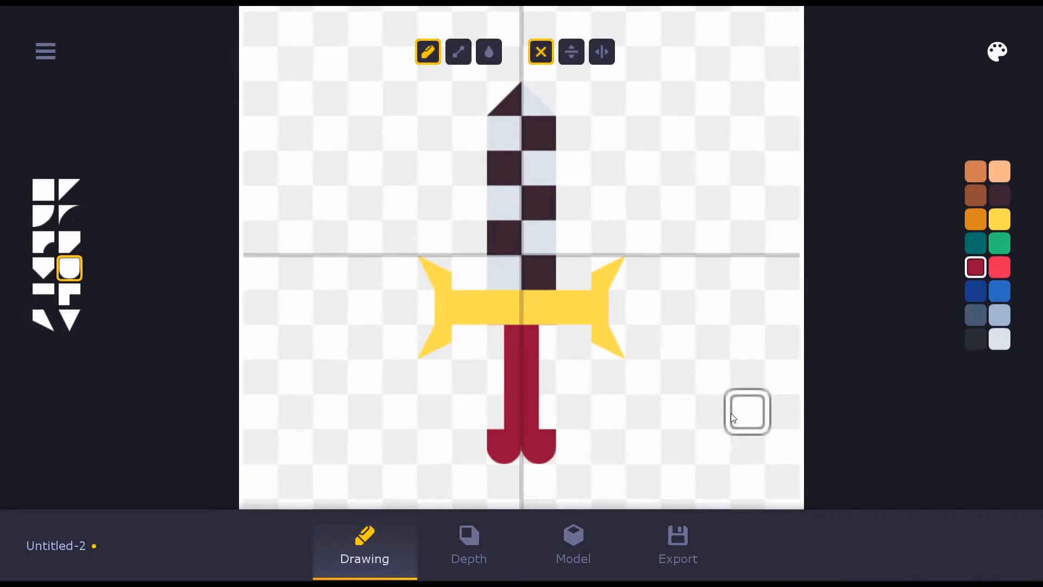
pyautogui.rightClick(497, 451)
pyautogui.rightClick(533, 445)
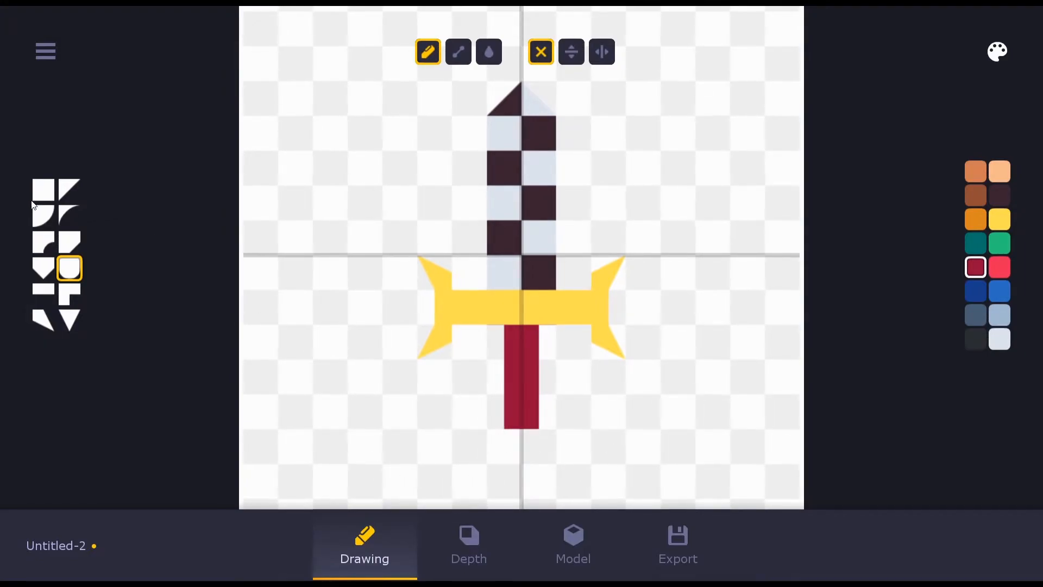
# Form a half-round dark red pommel below the grip from two quarter circles rotated to face each other
pyautogui.click(40, 220)
pyautogui.click(548, 448)
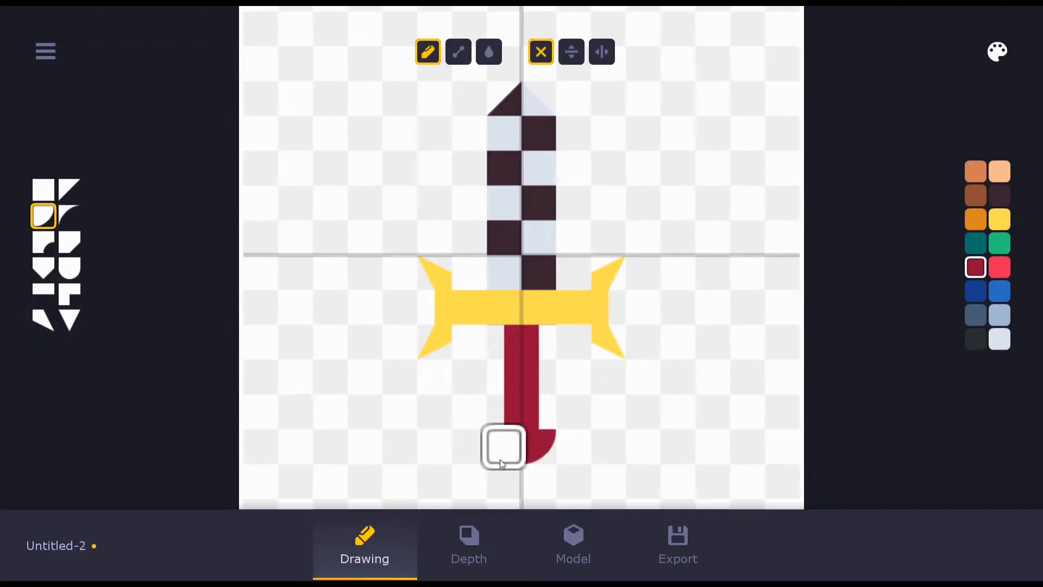
pyautogui.press('r')
pyautogui.press('r')
pyautogui.click(515, 451)
pyautogui.press('r')
pyautogui.press('r')
pyautogui.press('r')
pyautogui.press('r')
pyautogui.press('r')
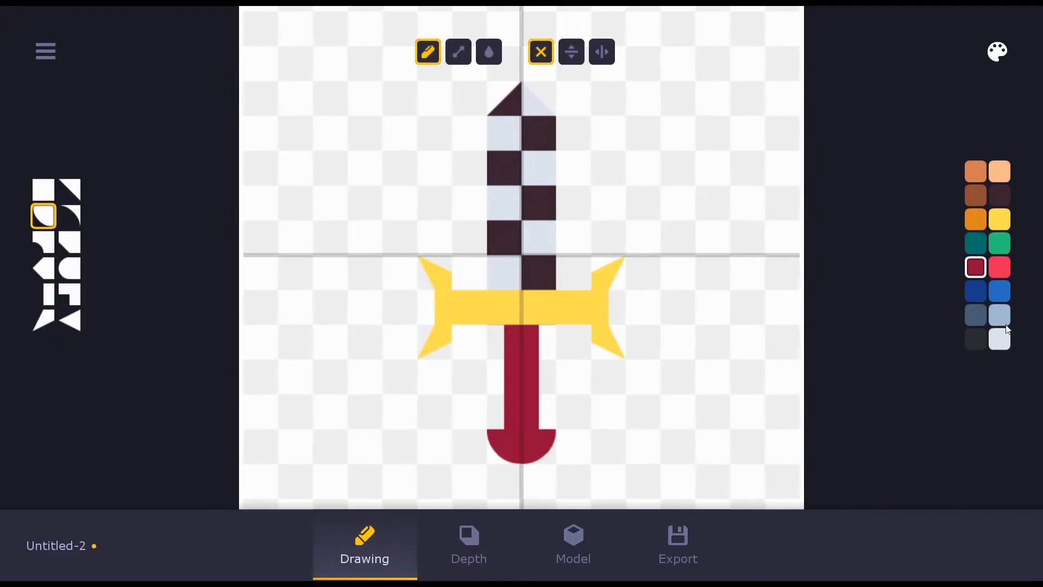
# Recolour both quarter circles of the pommel light blue-grey, keeping the half-round shape
pyautogui.click(505, 445)
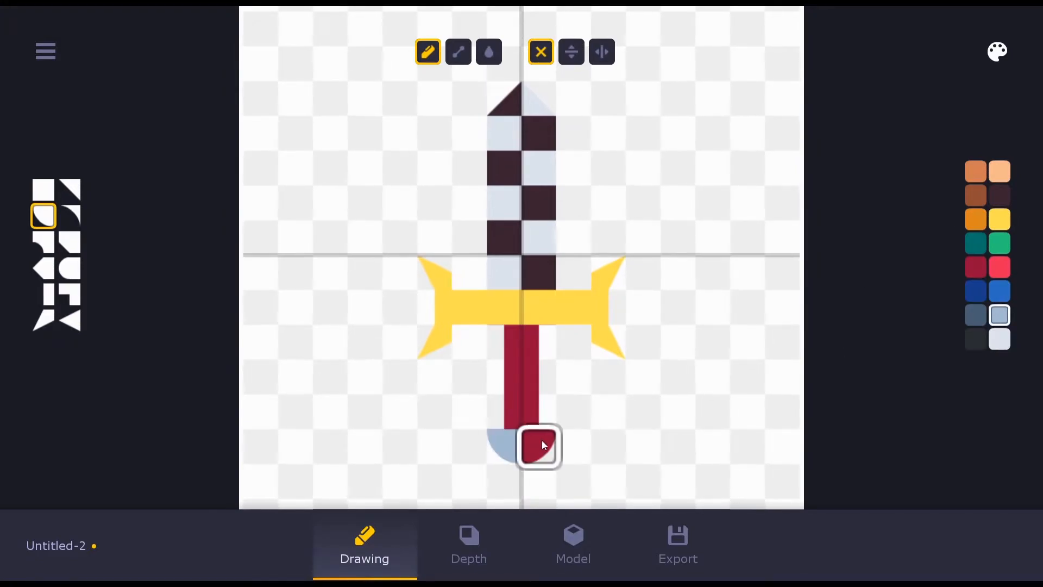
pyautogui.press('r')
pyautogui.press('r')
pyautogui.press('r')
pyautogui.click(541, 445)
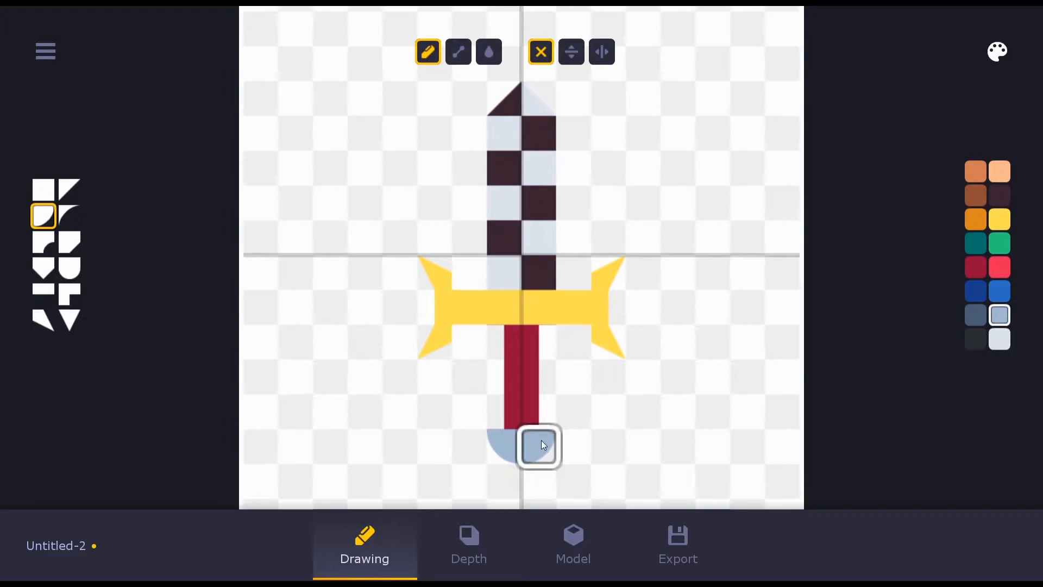
# Set the sword's overall depth to 100% in the 3D model view
pyautogui.click(573, 544)
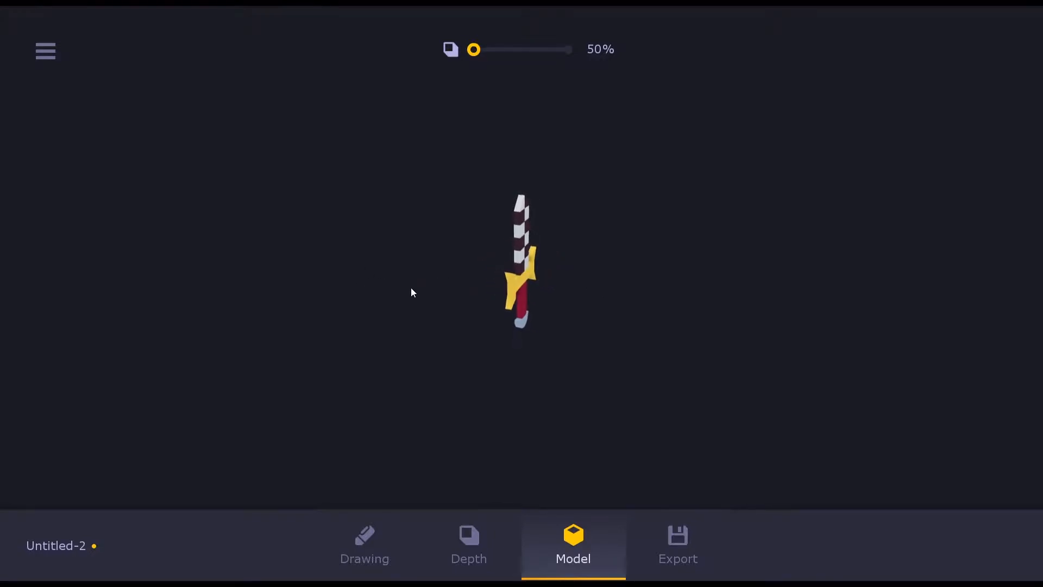
pyautogui.moveTo(467, 55); pyautogui.dragTo(486, 53)
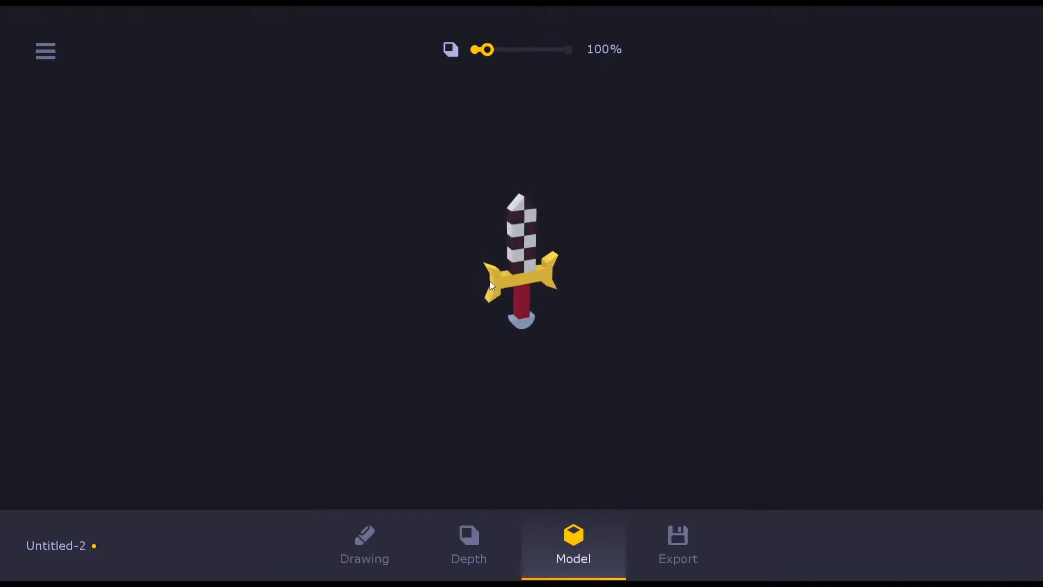
# Set the depth of the crossguard's four central squares to 2
pyautogui.click(488, 526)
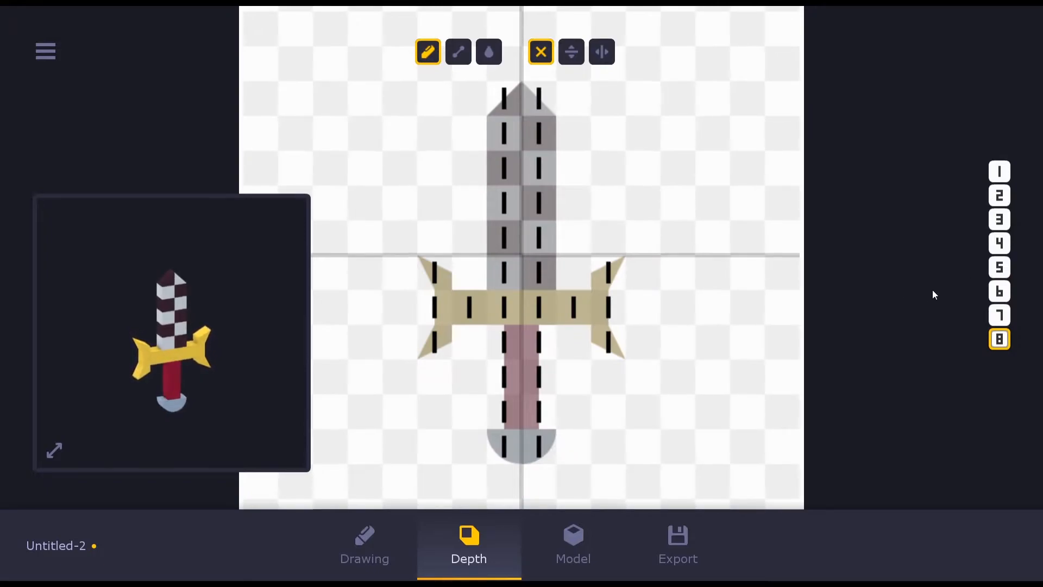
pyautogui.click(1001, 171)
pyautogui.click(1000, 196)
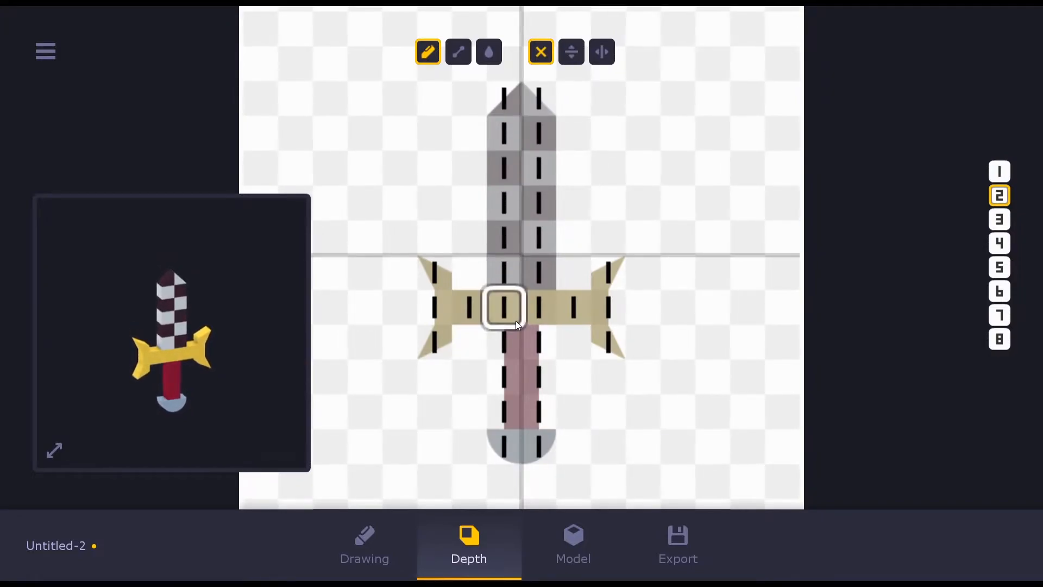
pyautogui.click(503, 315)
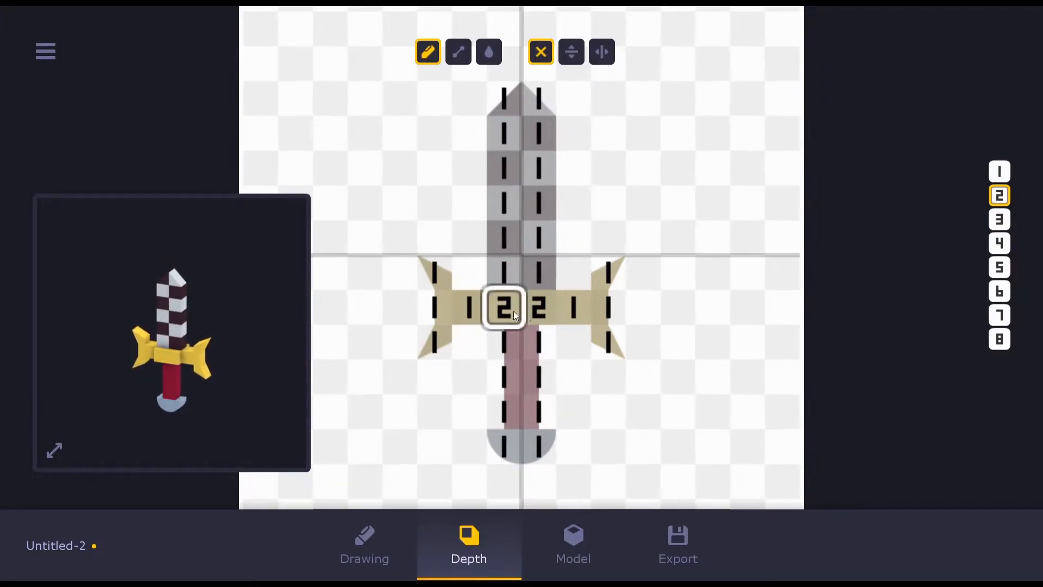
pyautogui.click(477, 308)
pyautogui.click(576, 320)
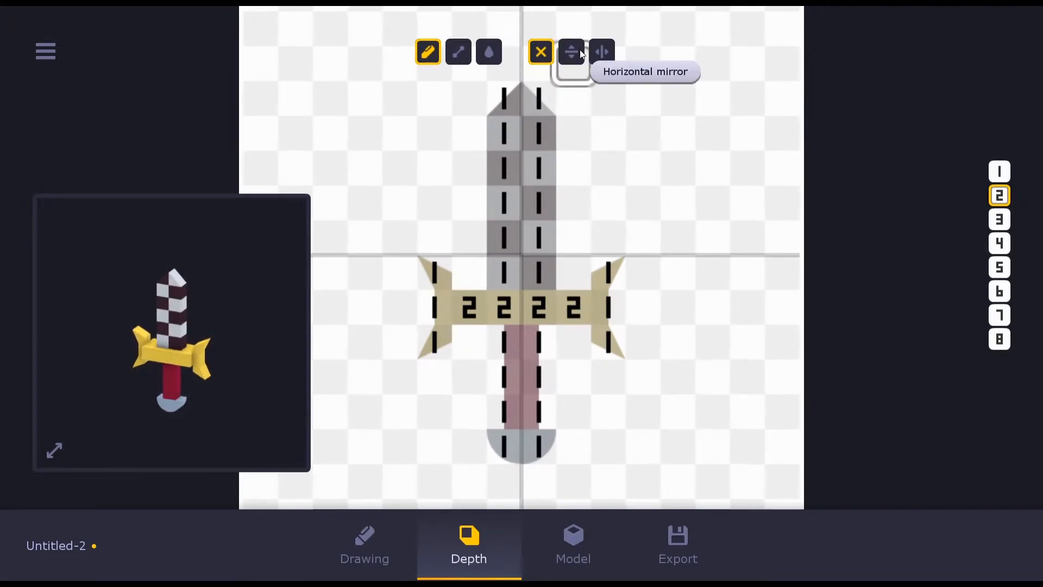
pyautogui.click(456, 54)
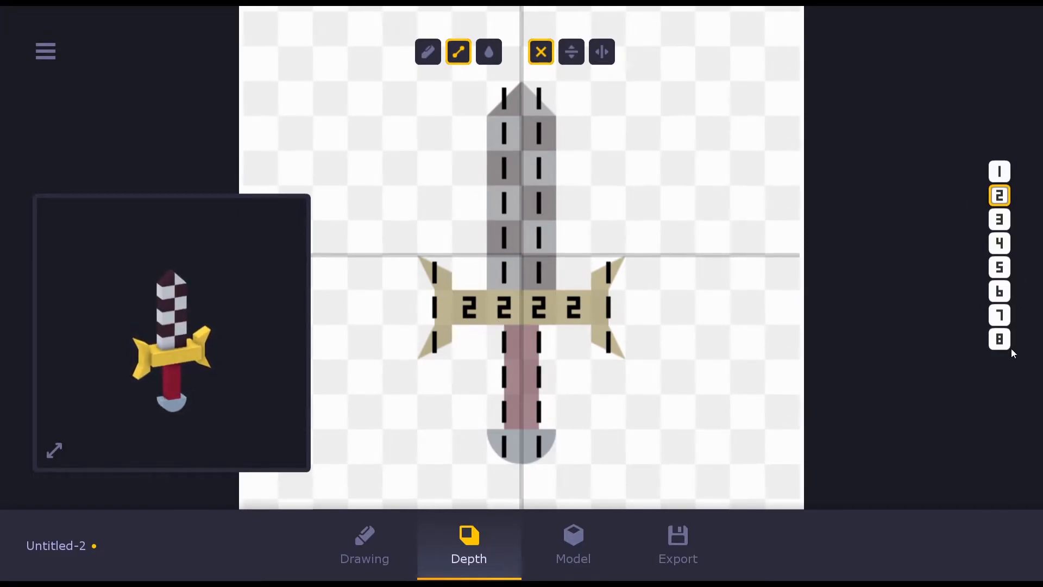
pyautogui.click(999, 339)
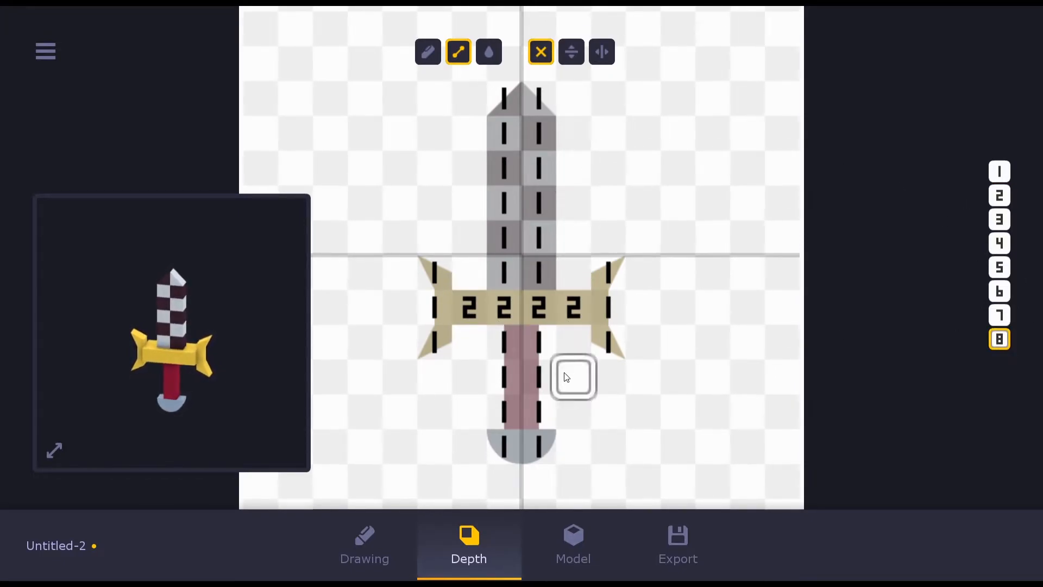
pyautogui.click(438, 53)
# Create a new 32×32 model, leaving the current sword drawing
pyautogui.click(50, 50)
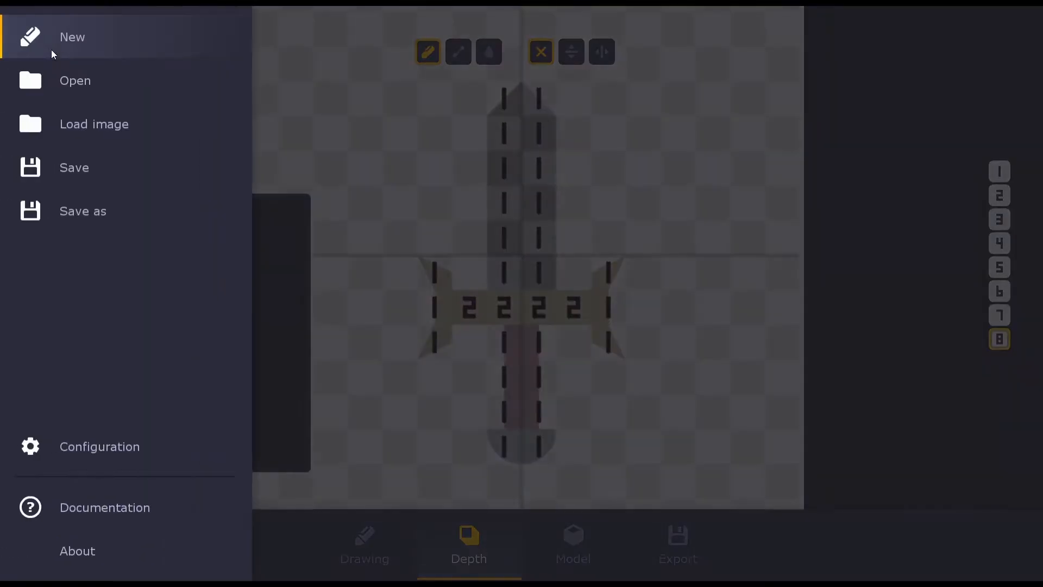
pyautogui.click(93, 48)
pyautogui.click(549, 88)
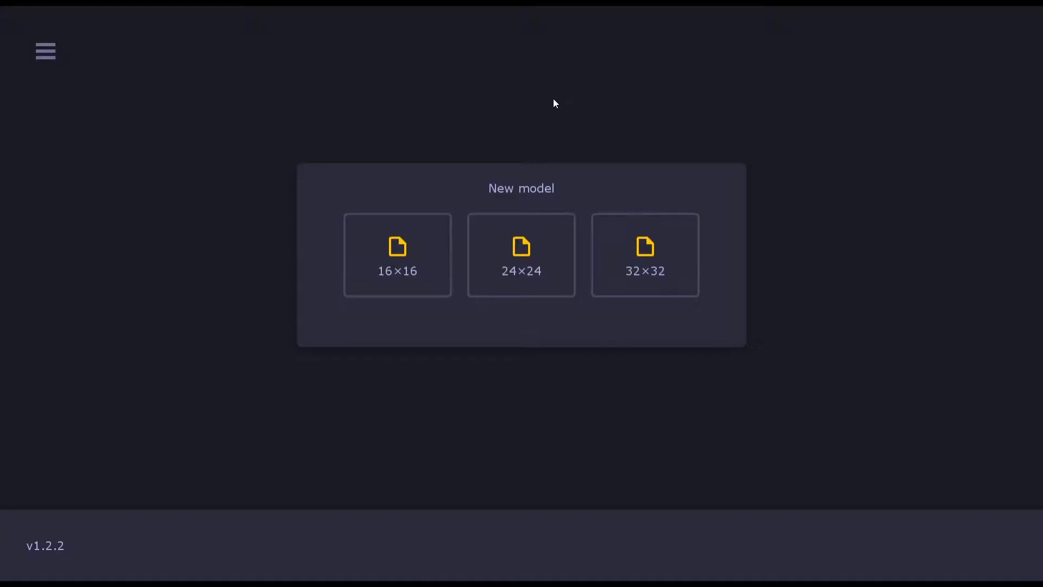
pyautogui.click(671, 263)
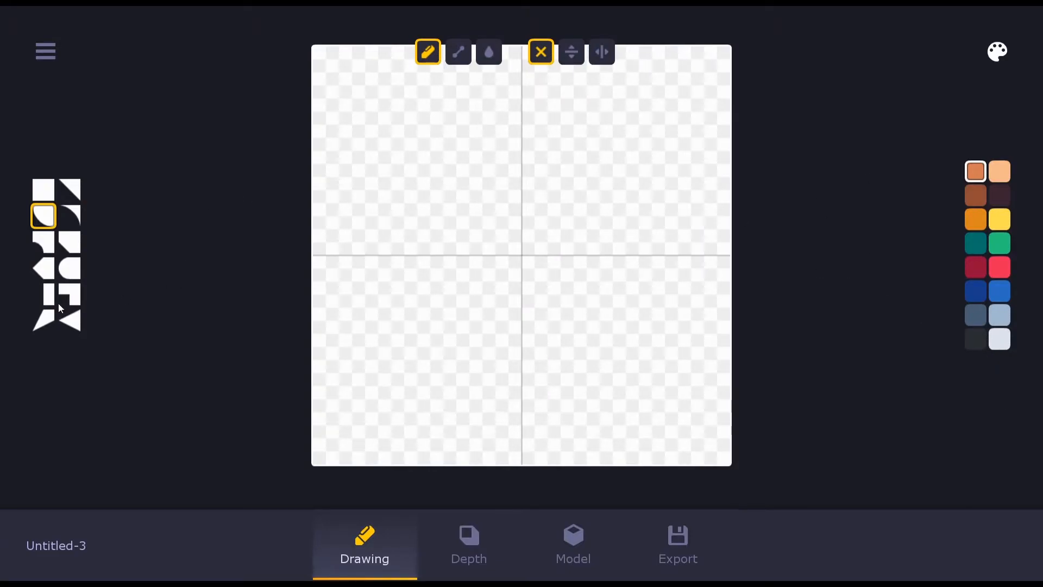
# Draw an orange blade with a triangular tip, 6 tiles wide and 18 tall, mirrored across the vertical centre line, and fill it with full squares
pyautogui.click(77, 202)
pyautogui.press('r')
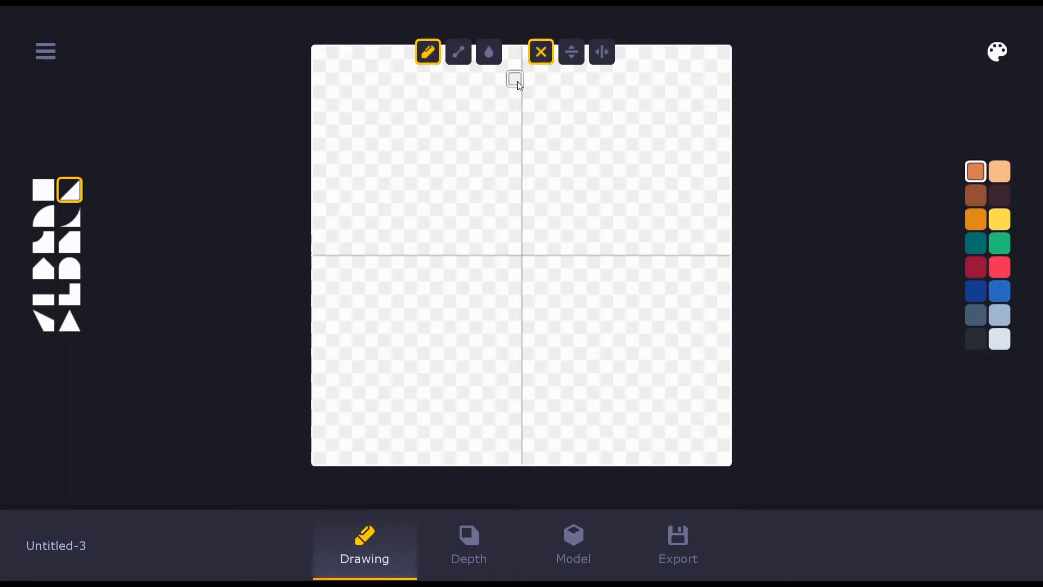
pyautogui.click(572, 53)
pyautogui.click(602, 52)
pyautogui.moveTo(517, 80)
pyautogui.mouseDown()
pyautogui.moveTo(486, 128)
pyautogui.moveTo(489, 302)
pyautogui.moveTo(501, 301)
pyautogui.mouseUp()
pyautogui.click(39, 187)
pyautogui.click(489, 52)
pyautogui.click(543, 174)
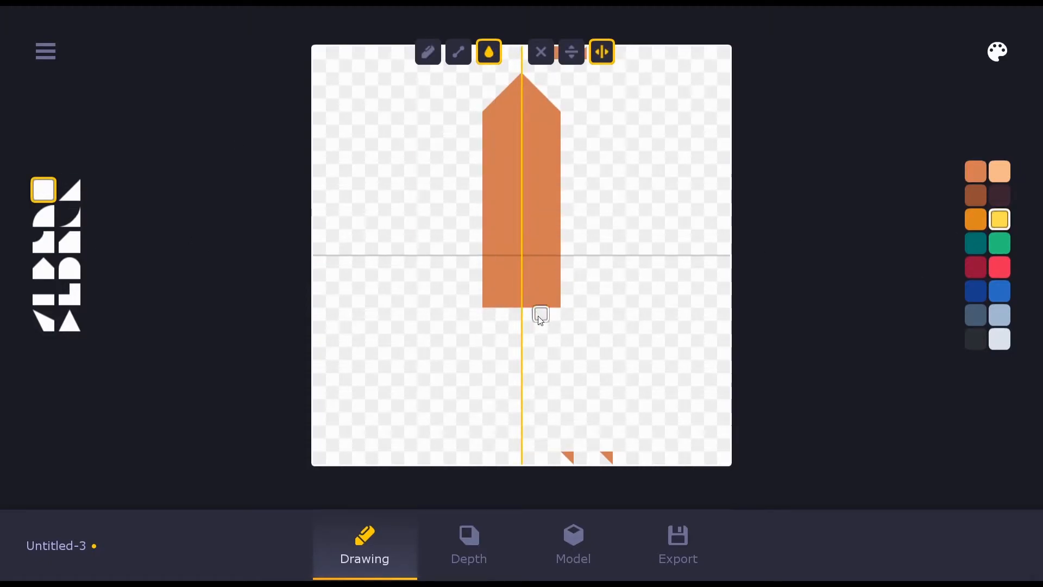
pyautogui.click(43, 294)
pyautogui.scroll(-2, 579, 313)
pyautogui.click(568, 303)
pyautogui.click(428, 52)
pyautogui.moveTo(319, 52)
pyautogui.mouseDown(button='right')
pyautogui.moveTo(439, 54)
pyautogui.moveTo(725, 221)
pyautogui.moveTo(698, 393)
pyautogui.mouseUp(button='right')
pyautogui.click(489, 52)
pyautogui.rightClick(633, 392)
pyautogui.click(976, 171)
pyautogui.click(619, 444)
pyautogui.hotkey('ctrl', 'z')
# Erase the two stray orange triangles at the lower edge of the canvas
pyautogui.click(428, 53)
pyautogui.rightClick(606, 457)
pyautogui.rightClick(567, 458)
# Outline a wide mirrored crossguard with stepped raised ends below the blade in orange half tiles, adding brown half tiles along the centre line
pyautogui.keyDown('ctrl'); pyautogui.scroll(1, 606, 300); pyautogui.keyUp('ctrl')
pyautogui.scroll(-1, 616, 361)
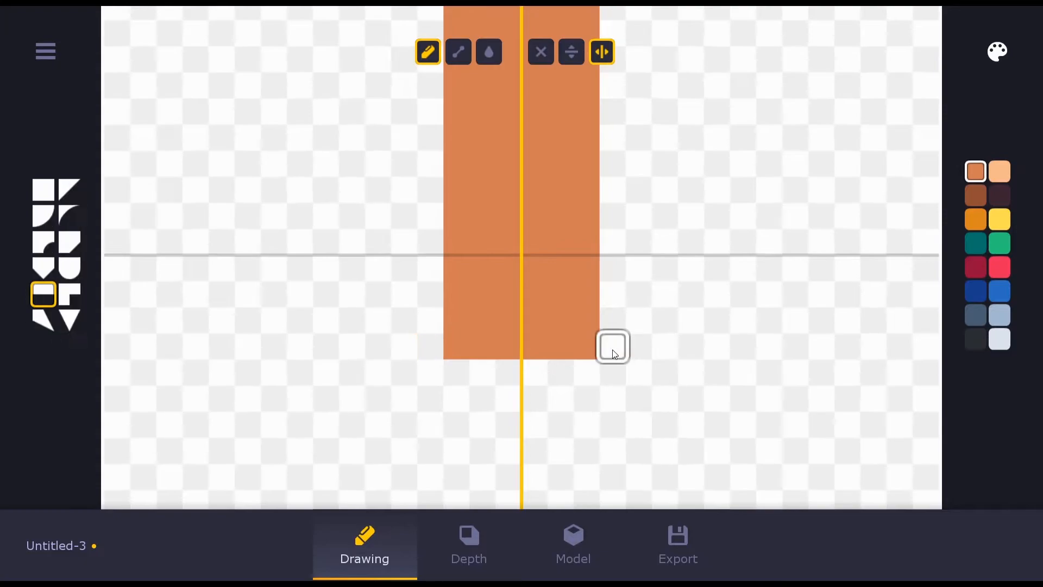
pyautogui.scroll(-2, 616, 361)
pyautogui.moveTo(615, 352); pyautogui.dragTo(692, 347)
pyautogui.scroll(-2, 718, 334)
pyautogui.click(719, 342)
pyautogui.click(744, 326)
pyautogui.click(769, 326)
pyautogui.scroll(-2, 782, 328)
pyautogui.click(777, 325)
pyautogui.click(777, 325)
pyautogui.scroll(-1, 240, 324)
pyautogui.click(240, 324)
pyautogui.scroll(-2, 240, 324)
pyautogui.moveTo(240, 324)
pyautogui.mouseDown()
pyautogui.moveTo(247, 427)
pyautogui.moveTo(551, 435)
pyautogui.mouseUp()
pyautogui.scroll(-3, 271, 426)
pyautogui.scroll(-1, 552, 438)
pyautogui.click(976, 196)
pyautogui.moveTo(511, 367); pyautogui.dragTo(510, 430)
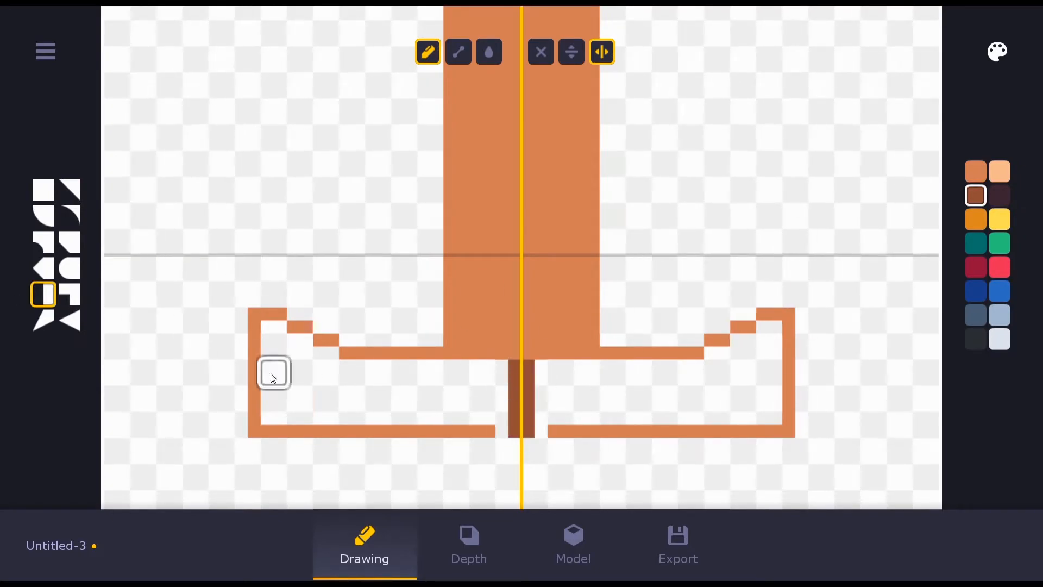
# Fill the interior of the crossguard outline with dark orange
pyautogui.click(977, 219)
pyautogui.click(488, 52)
pyautogui.click(743, 398)
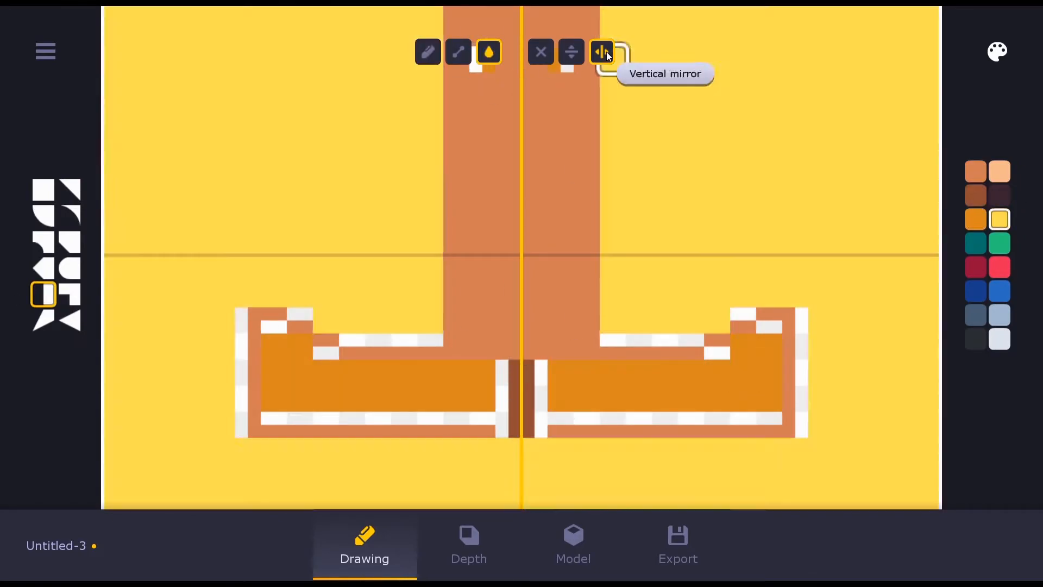
# Turn off mirroring and paint the crossguard's left half yellow and its right half dark orange with full squares
pyautogui.click(541, 52)
pyautogui.click(428, 52)
pyautogui.click(1000, 220)
pyautogui.moveTo(483, 373)
pyautogui.mouseDown()
pyautogui.moveTo(302, 356)
pyautogui.moveTo(769, 426)
pyautogui.mouseUp()
pyautogui.click(43, 190)
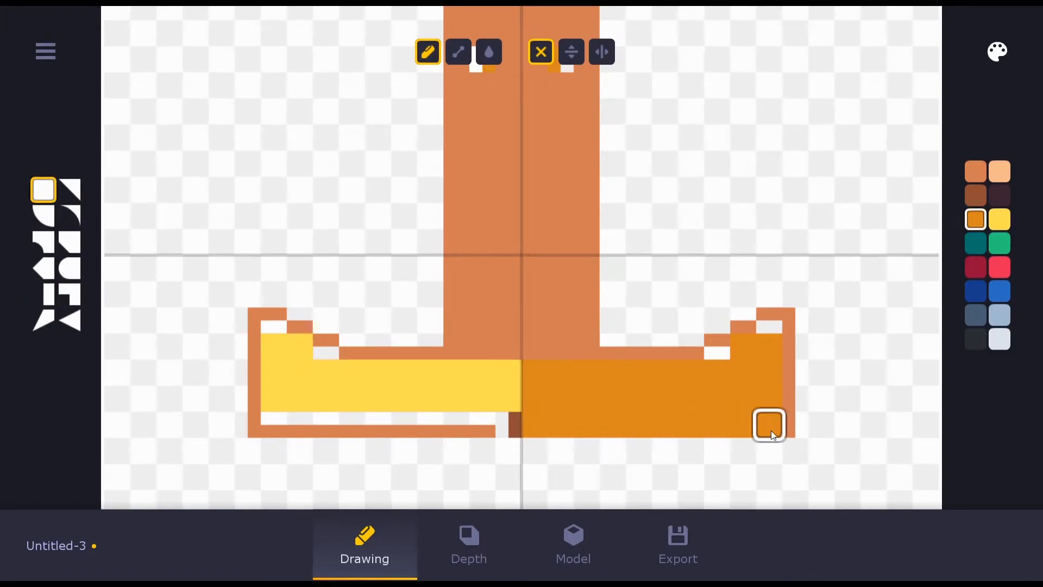
pyautogui.click(1000, 220)
pyautogui.moveTo(508, 425); pyautogui.dragTo(274, 425)
# Fill the crossguard's stepped ends with full yellow and dark orange squares, and erase the surrounding orange outline
pyautogui.scroll(-2, 320, 364)
pyautogui.click(326, 347)
pyautogui.click(275, 325)
pyautogui.moveTo(250, 321); pyautogui.dragTo(250, 426, button='right')
pyautogui.moveTo(358, 346)
pyautogui.mouseDown(button='right')
pyautogui.moveTo(717, 345)
pyautogui.moveTo(793, 370)
pyautogui.moveTo(769, 320)
pyautogui.mouseUp(button='right')
pyautogui.click(976, 219)
pyautogui.click(769, 321)
# Paint the lower part of the blade's left half red, and restore the erased tiles of its right half in orange
pyautogui.click(978, 268)
pyautogui.moveTo(508, 346)
pyautogui.mouseDown()
pyautogui.moveTo(508, 269)
pyautogui.moveTo(483, 269)
pyautogui.mouseUp()
pyautogui.moveTo(561, 190); pyautogui.dragTo(560, 295, button='right')
pyautogui.click(996, 267)
pyautogui.moveTo(561, 294)
pyautogui.mouseDown()
pyautogui.moveTo(560, 190)
pyautogui.moveTo(456, 293)
pyautogui.moveTo(482, 217)
pyautogui.moveTo(482, 268)
pyautogui.mouseUp()
pyautogui.click(978, 201)
pyautogui.click(996, 173)
pyautogui.moveTo(560, 190); pyautogui.dragTo(561, 294)
pyautogui.click(974, 173)
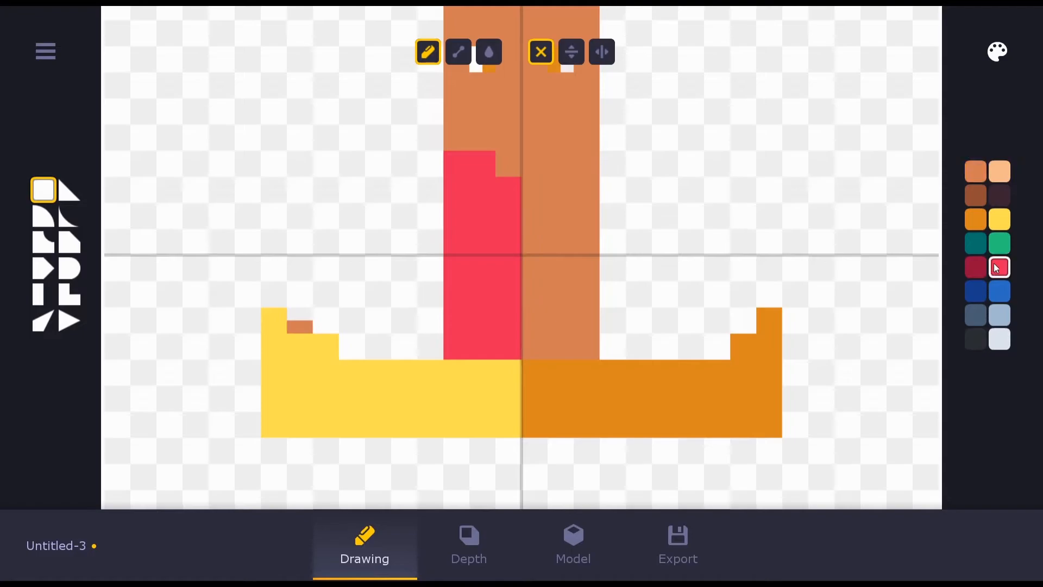
# Recolour the rest of the blade's left half red with full squares up to the tip
pyautogui.click(1001, 269)
pyautogui.click(508, 163)
pyautogui.moveTo(509, 137); pyautogui.dragTo(457, 137)
pyautogui.scroll(-1, 601, 155)
pyautogui.moveTo(514, 183); pyautogui.dragTo(490, 118)
pyautogui.scroll(1, 492, 136)
pyautogui.click(456, 113)
pyautogui.moveTo(508, 216); pyautogui.dragTo(509, 139, button='right')
pyautogui.moveTo(509, 139); pyautogui.dragTo(509, 216)
pyautogui.scroll(-1, 508, 163)
pyautogui.click(515, 92)
# Recolour the sloped left edge of the blade's tip red with triangle tiles
pyautogui.click(975, 172)
pyautogui.click(69, 190)
pyautogui.click(1005, 266)
pyautogui.moveTo(489, 105); pyautogui.dragTo(515, 80)
pyautogui.scroll(1, 437, 316)
# Erase the crossguard's outer ends on both sides so it is 10 tiles wide and 3 tall
pyautogui.moveTo(408, 326); pyautogui.dragTo(359, 369, button='right')
pyautogui.moveTo(617, 332)
pyautogui.mouseDown(button='right')
pyautogui.moveTo(614, 369)
pyautogui.moveTo(685, 353)
pyautogui.mouseUp(button='right')
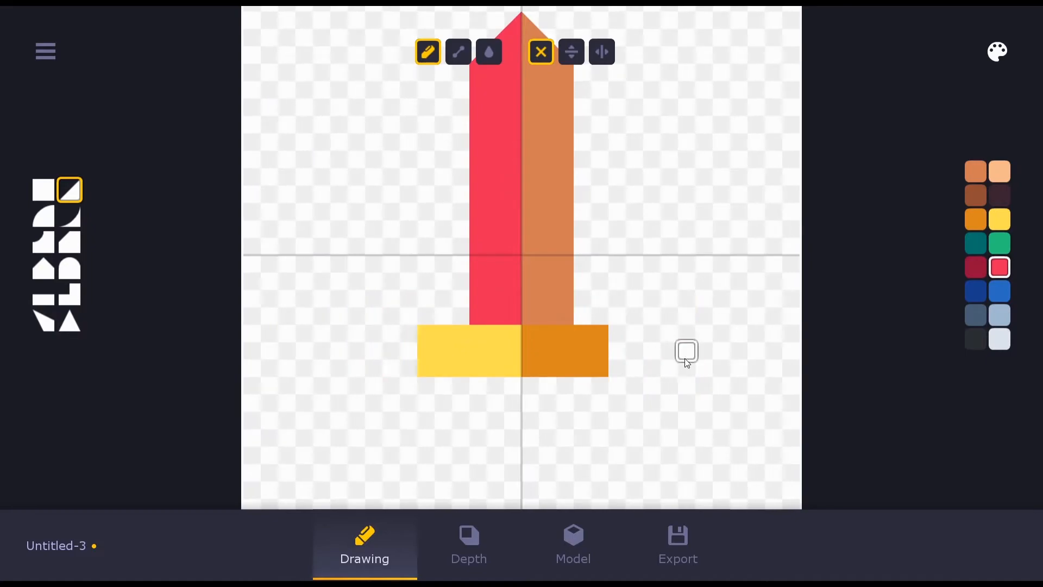
pyautogui.moveTo(426, 332); pyautogui.dragTo(426, 369, button='right')
# Draw a 2-tile-wide grip below the crossguard with alternating red and dark grey full-square stripes
pyautogui.click(43, 294)
pyautogui.click(44, 190)
pyautogui.moveTo(513, 384)
pyautogui.mouseDown()
pyautogui.moveTo(516, 446)
pyautogui.moveTo(530, 382)
pyautogui.moveTo(530, 403)
pyautogui.mouseUp()
pyautogui.click(976, 338)
pyautogui.moveTo(513, 437); pyautogui.dragTo(530, 437)
# Round off the grip's lower end with two dark grey quarter-circle tiles
pyautogui.click(44, 216)
pyautogui.press('r')
pyautogui.press('r')
pyautogui.press('r')
pyautogui.click(516, 475)
pyautogui.press('r')
pyautogui.press('r')
pyautogui.press('r')
pyautogui.click(528, 473)
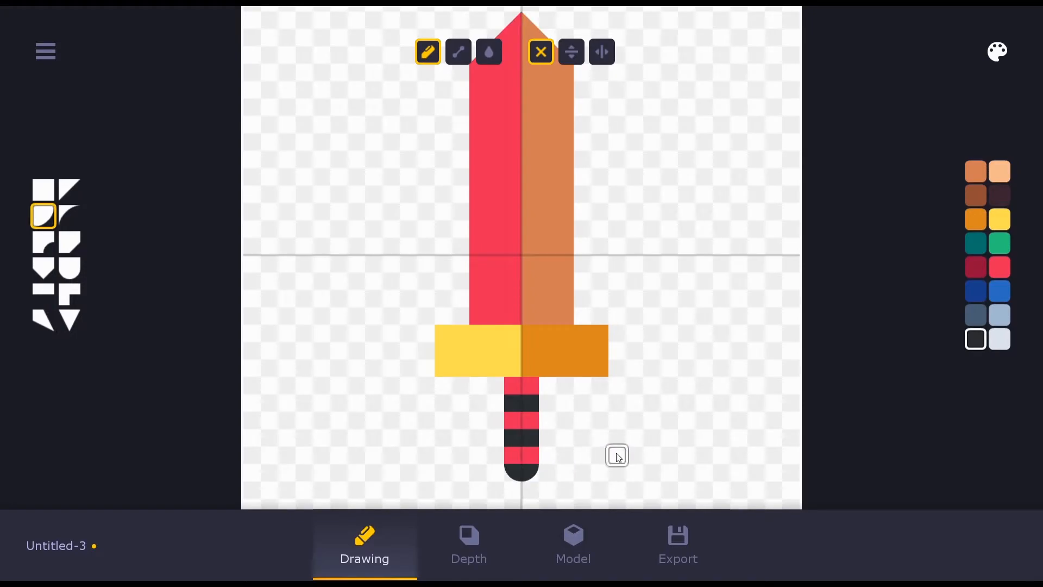
# Examine the sword's shape in the 3D model view from another angle
pyautogui.click(483, 534)
pyautogui.click(574, 535)
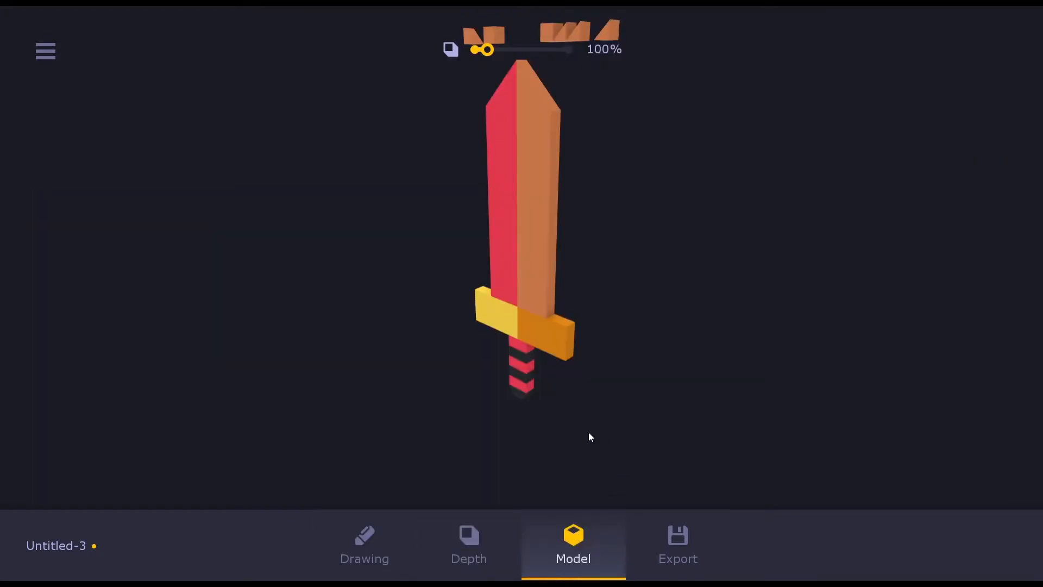
pyautogui.moveTo(545, 405)
pyautogui.mouseDown()
pyautogui.moveTo(526, 327)
pyautogui.moveTo(379, 311)
pyautogui.moveTo(366, 321)
pyautogui.moveTo(574, 338)
pyautogui.moveTo(586, 375)
pyautogui.mouseUp()
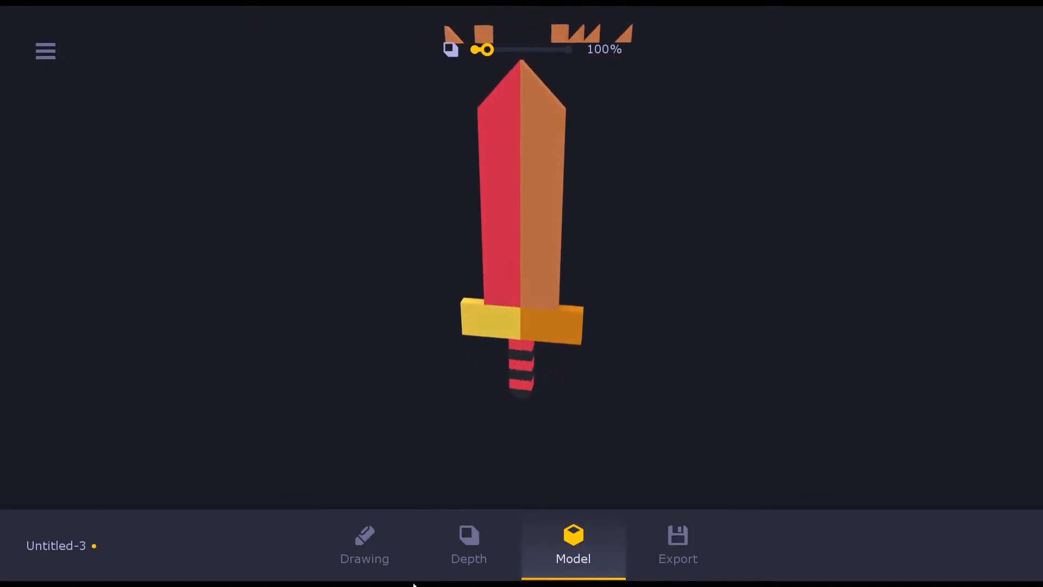
# Erase the stray orange tiles along the upper edge of the drawing canvas
pyautogui.click(358, 546)
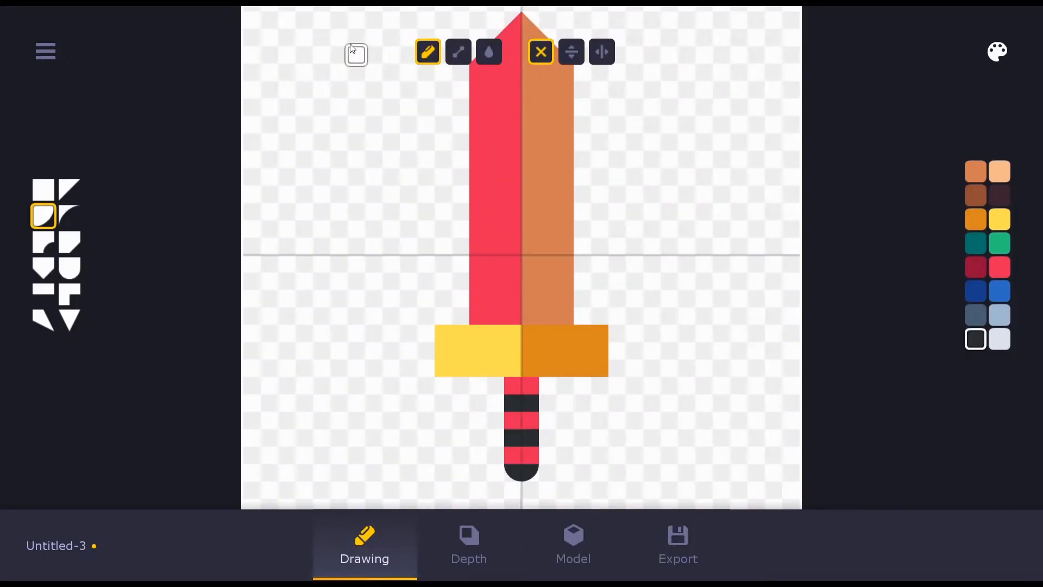
pyautogui.scroll(-3, 362, 76)
pyautogui.scroll(-2, 429, 125)
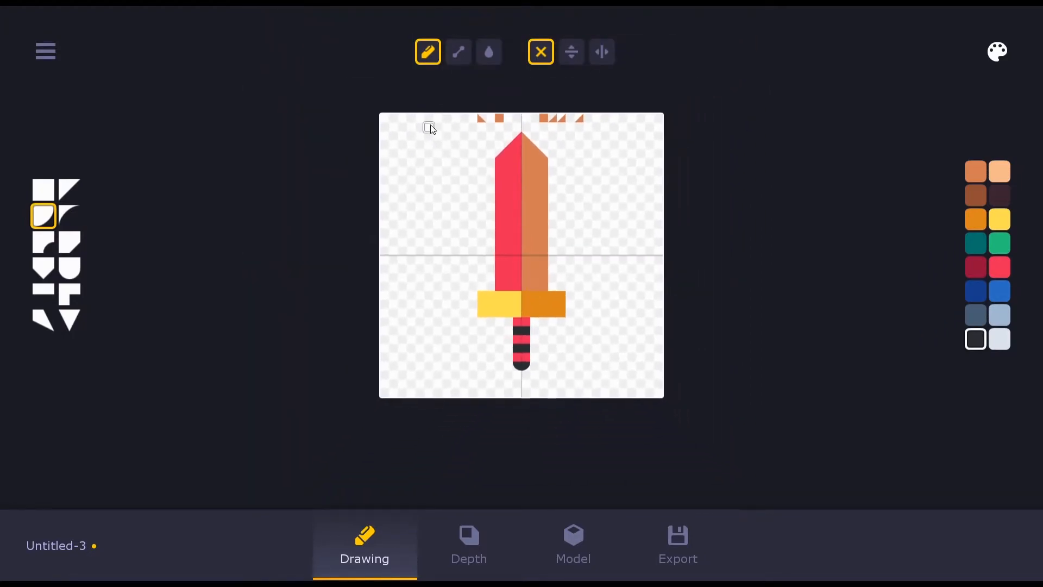
pyautogui.moveTo(505, 126); pyautogui.dragTo(585, 124)
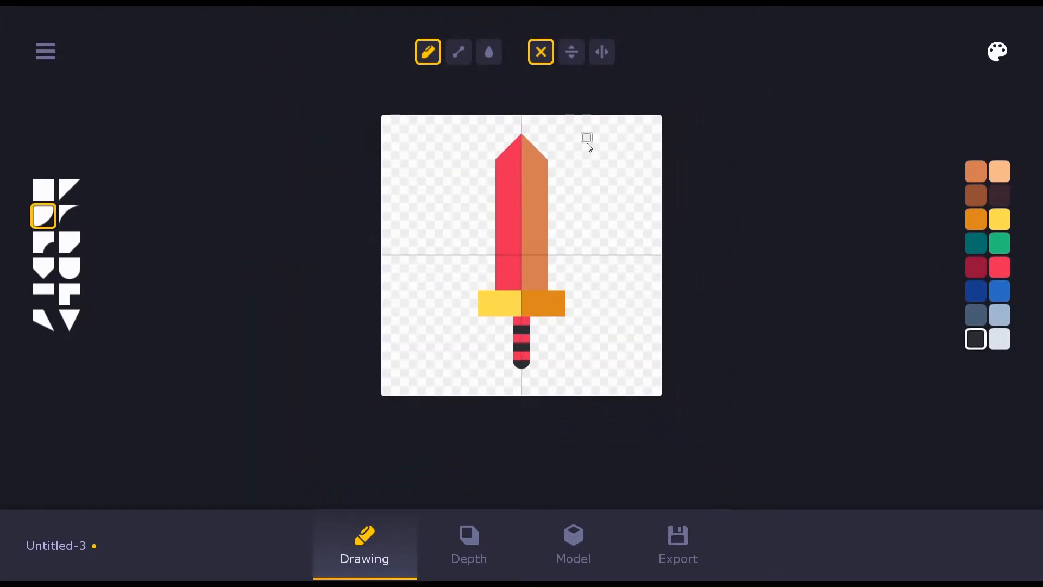
pyautogui.scroll(5, 581, 140)
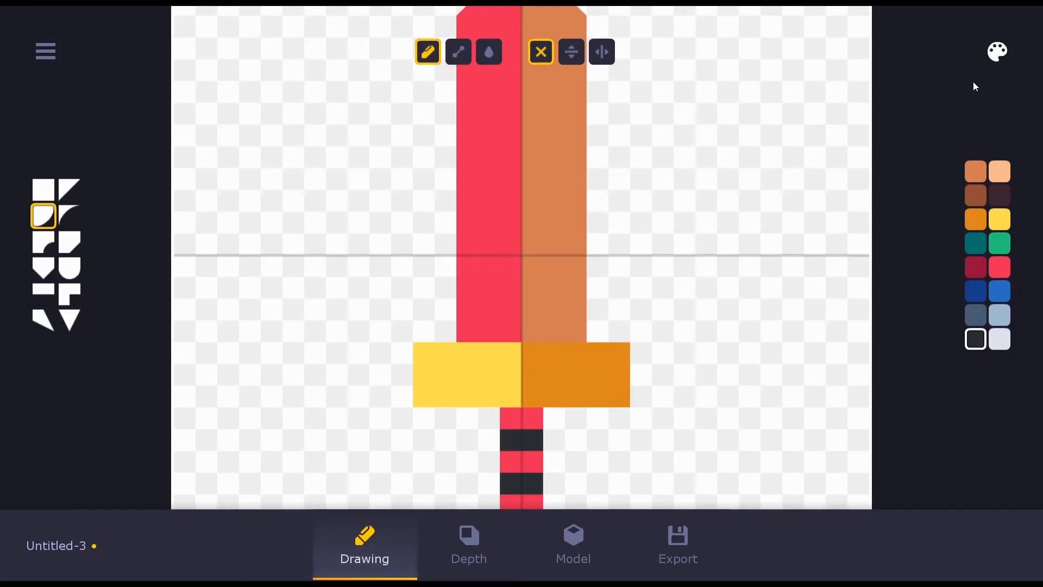
pyautogui.press('r')
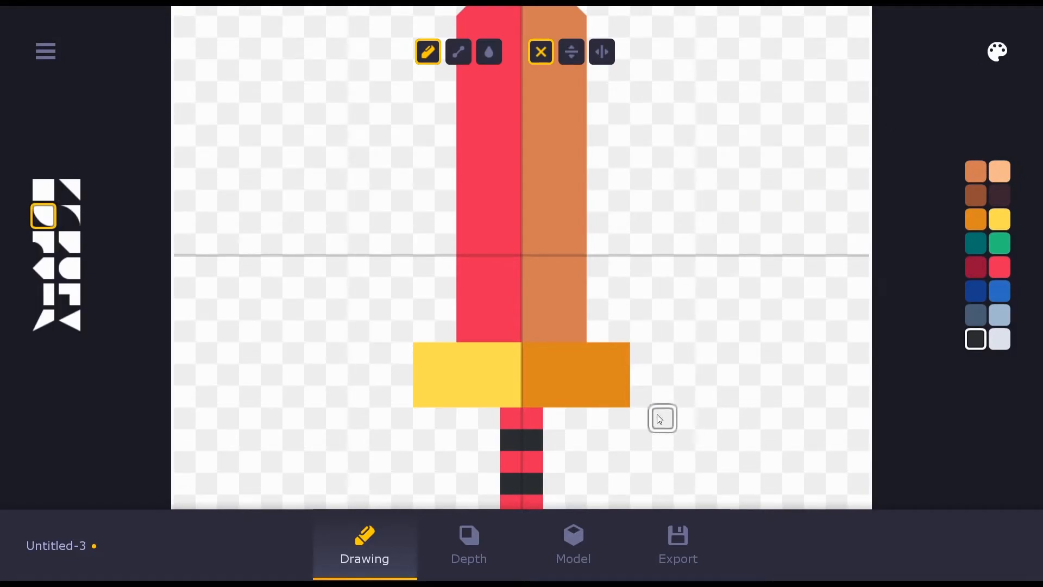
pyautogui.scroll(-2, 670, 419)
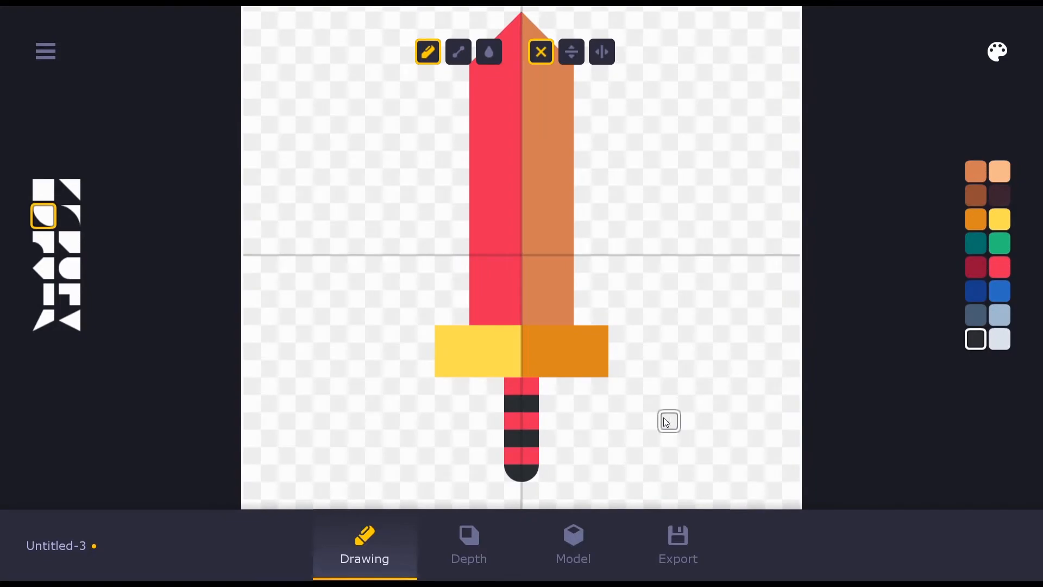
# Set the depth of all the crossguard's tiles to 4
pyautogui.click(480, 539)
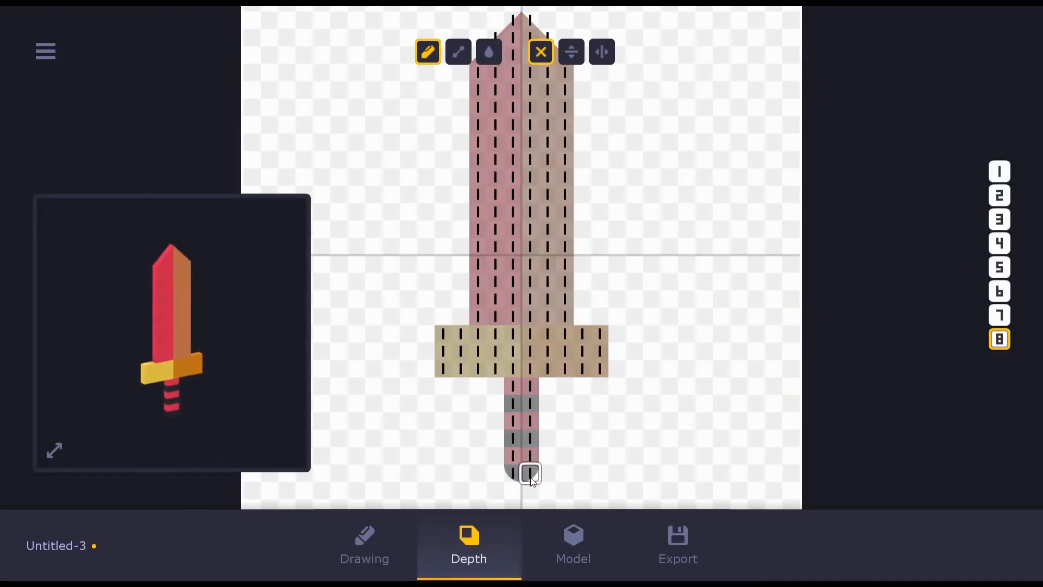
pyautogui.click(999, 243)
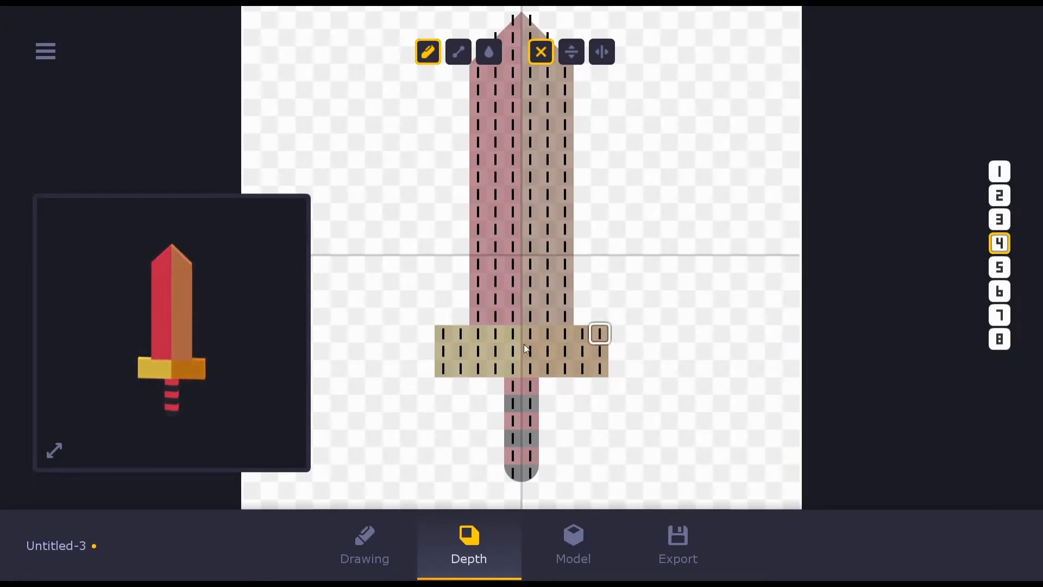
pyautogui.moveTo(439, 333)
pyautogui.mouseDown()
pyautogui.moveTo(582, 334)
pyautogui.moveTo(600, 350)
pyautogui.moveTo(449, 351)
pyautogui.moveTo(445, 368)
pyautogui.moveTo(600, 369)
pyautogui.mouseUp()
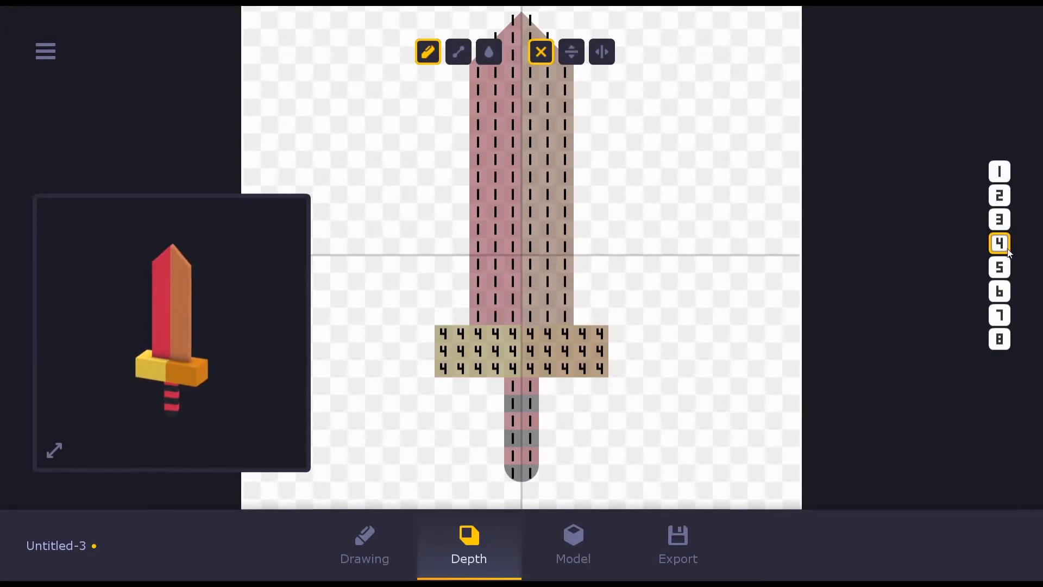
# Set the depth of the blade's two central columns to 3
pyautogui.click(1000, 222)
pyautogui.moveTo(531, 318)
pyautogui.mouseDown()
pyautogui.moveTo(530, 16)
pyautogui.moveTo(517, 58)
pyautogui.mouseUp()
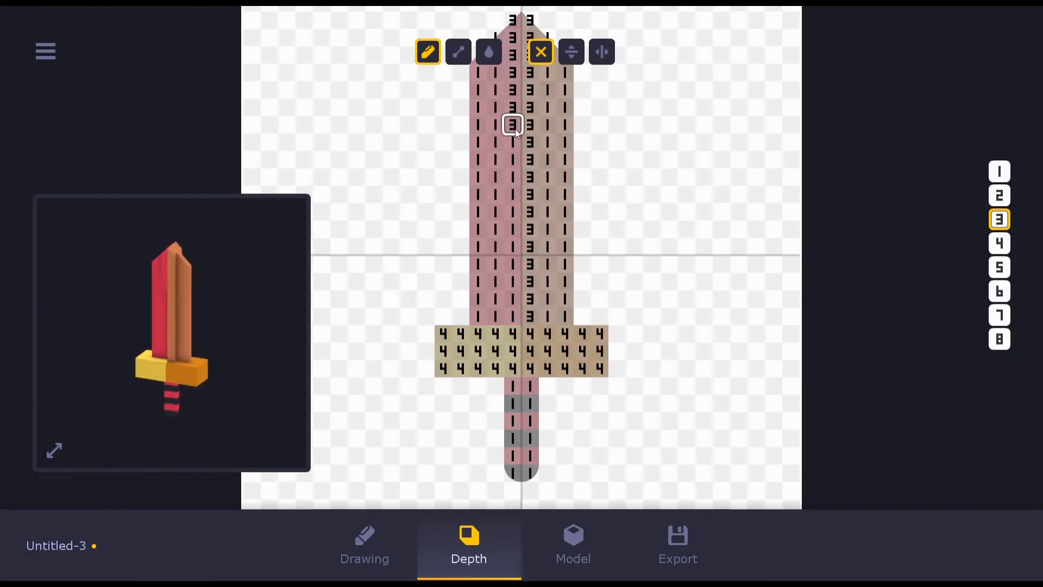
pyautogui.moveTo(504, 302)
pyautogui.mouseDown()
pyautogui.moveTo(513, 313)
pyautogui.moveTo(496, 310)
pyautogui.mouseUp()
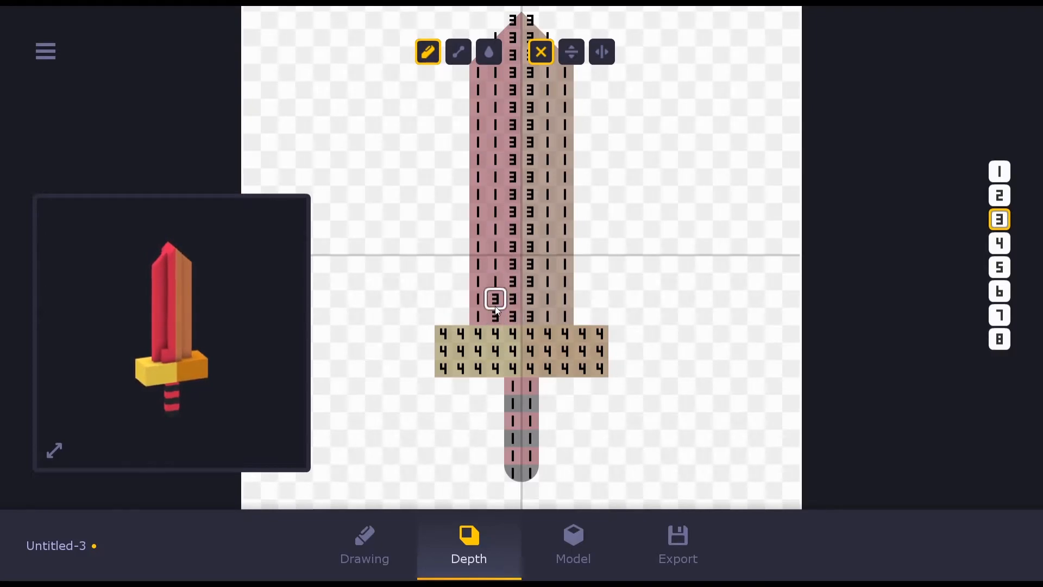
# Set the depth of the blade's four inner columns to 2
pyautogui.click(999, 195)
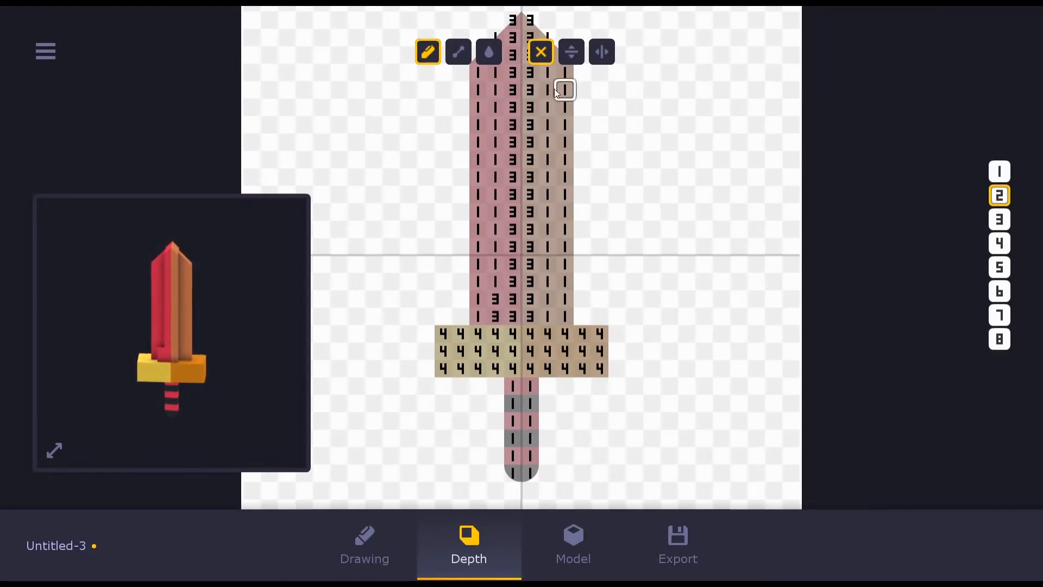
pyautogui.click(496, 36)
pyautogui.click(497, 74)
pyautogui.moveTo(500, 120)
pyautogui.mouseDown()
pyautogui.moveTo(493, 317)
pyautogui.moveTo(550, 314)
pyautogui.moveTo(547, 38)
pyautogui.mouseUp()
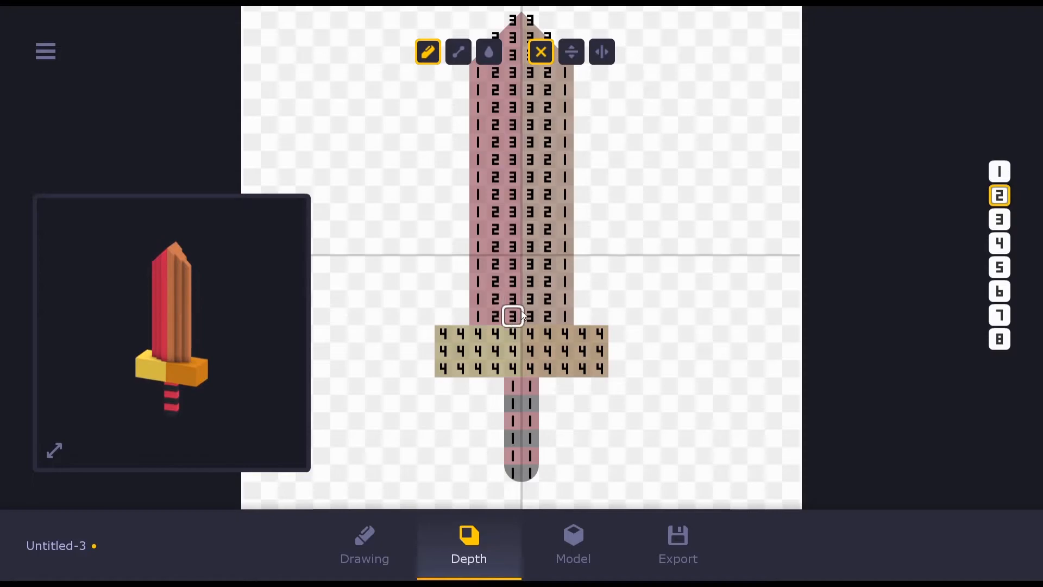
pyautogui.moveTo(531, 318)
pyautogui.mouseDown()
pyautogui.moveTo(531, 22)
pyautogui.moveTo(518, 23)
pyautogui.moveTo(511, 315)
pyautogui.mouseUp()
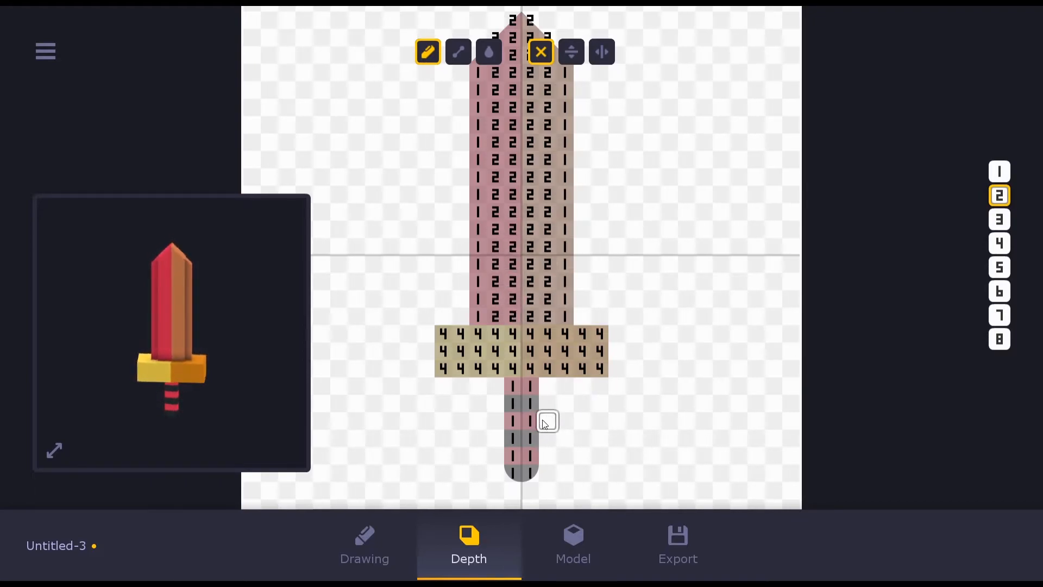
# Try an overall depth of 400% in the 3D model view, and set it to 50%
pyautogui.click(573, 544)
pyautogui.moveTo(531, 302); pyautogui.dragTo(428, 268)
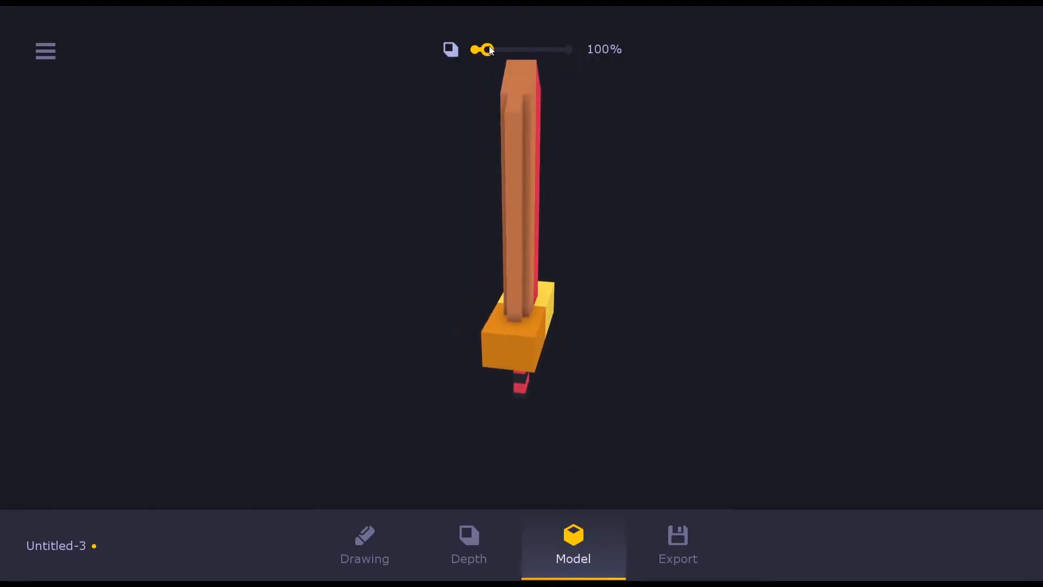
pyautogui.moveTo(486, 50); pyautogui.dragTo(571, 63)
pyautogui.moveTo(570, 223); pyautogui.dragTo(725, 295)
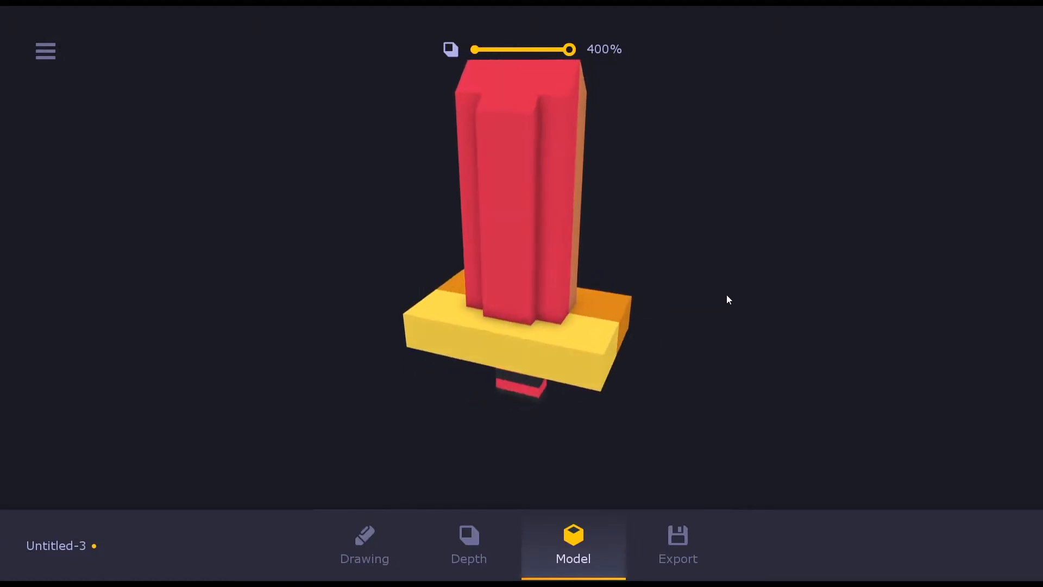
pyautogui.moveTo(499, 52); pyautogui.dragTo(473, 50)
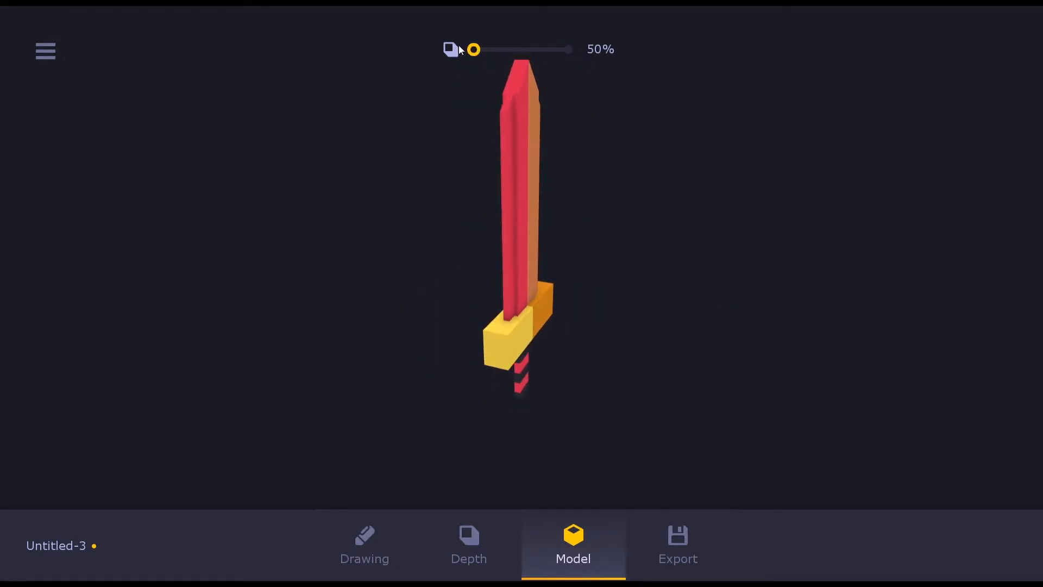
pyautogui.moveTo(492, 299); pyautogui.dragTo(600, 312)
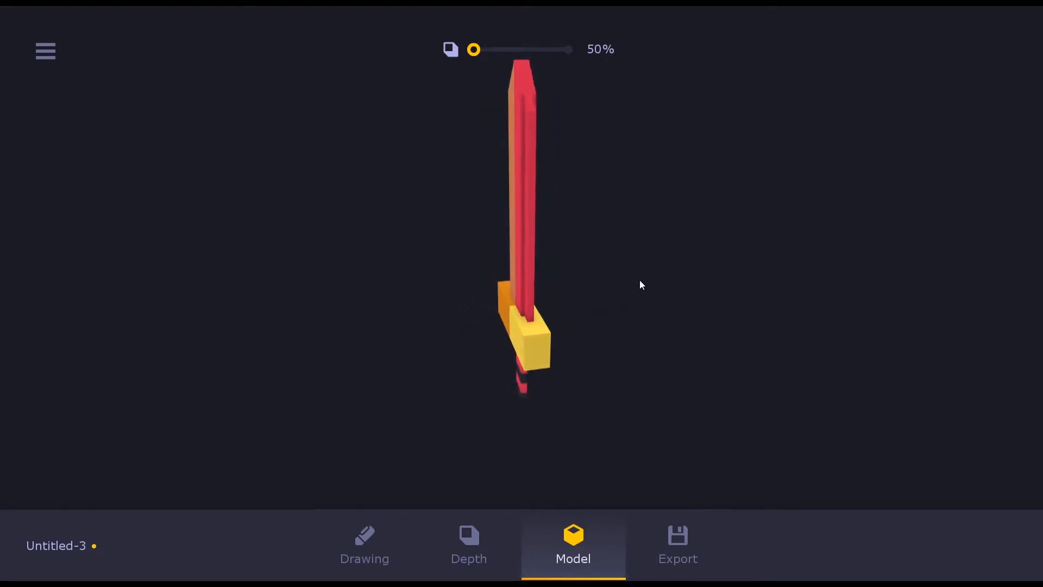
# Set the depth of all the grip's tiles to 3
pyautogui.click(469, 544)
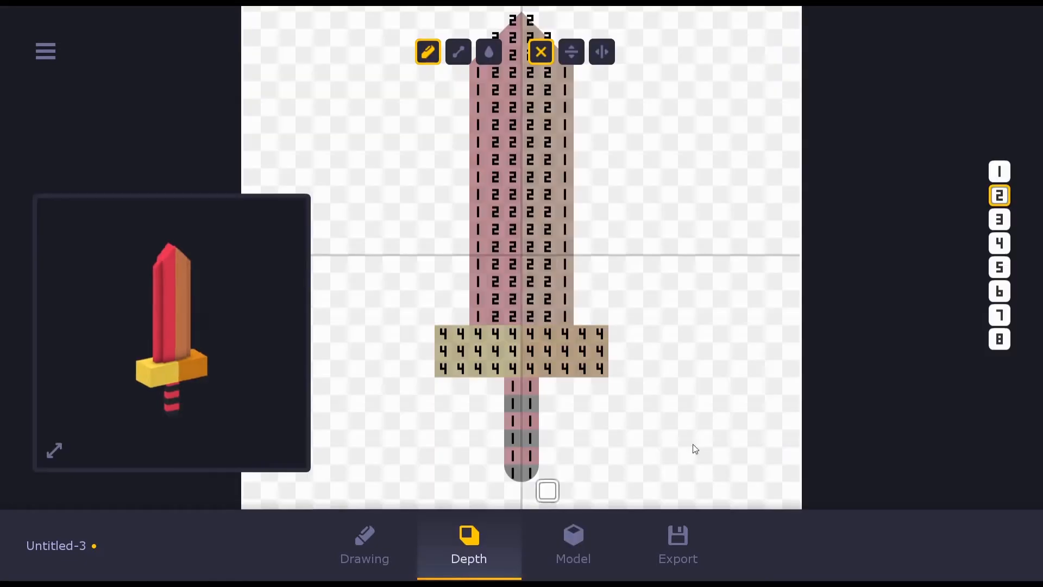
pyautogui.click(1000, 267)
pyautogui.moveTo(512, 386)
pyautogui.mouseDown()
pyautogui.moveTo(531, 402)
pyautogui.moveTo(517, 471)
pyautogui.moveTo(512, 392)
pyautogui.moveTo(526, 390)
pyautogui.moveTo(524, 463)
pyautogui.moveTo(513, 472)
pyautogui.moveTo(513, 391)
pyautogui.mouseUp()
pyautogui.click(998, 221)
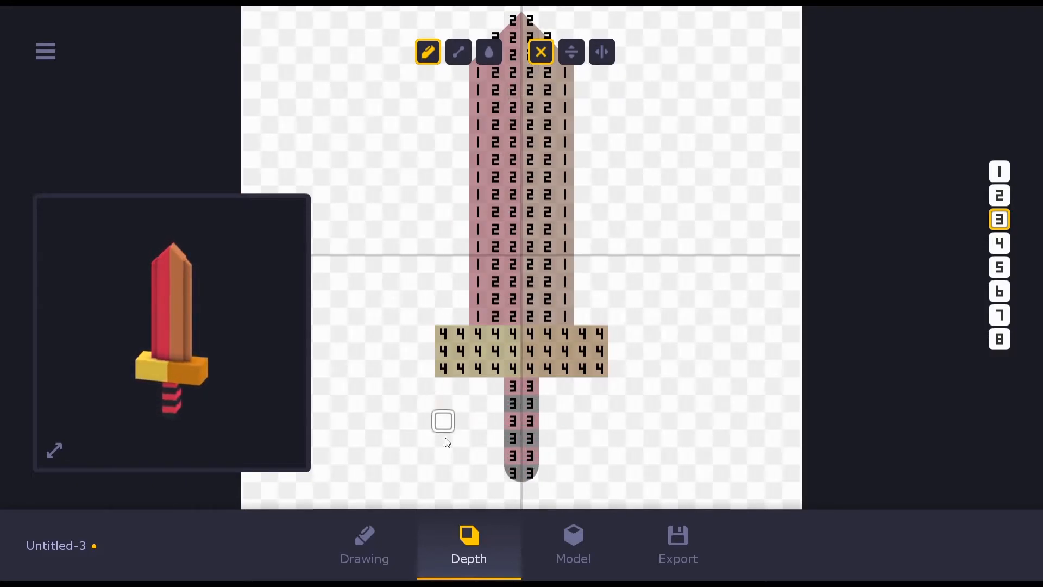
# Set the depth of all the grip's tiles to 2 and check the sword in the 3D model view
pyautogui.click(1000, 196)
pyautogui.moveTo(531, 387)
pyautogui.mouseDown()
pyautogui.moveTo(514, 423)
pyautogui.moveTo(516, 477)
pyautogui.moveTo(531, 453)
pyautogui.mouseUp()
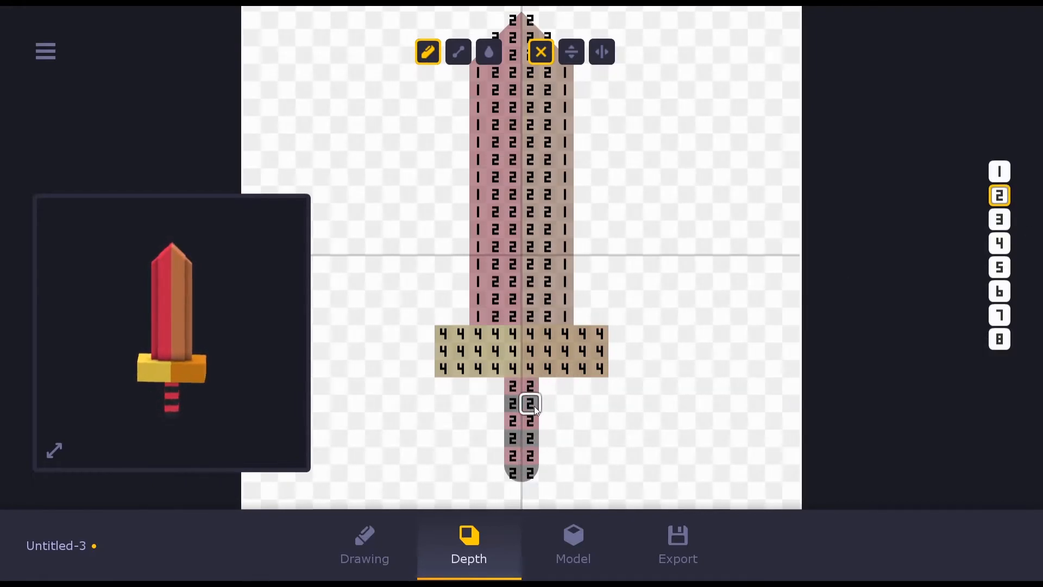
pyautogui.click(573, 546)
pyautogui.moveTo(540, 321); pyautogui.dragTo(617, 380)
pyautogui.click(484, 540)
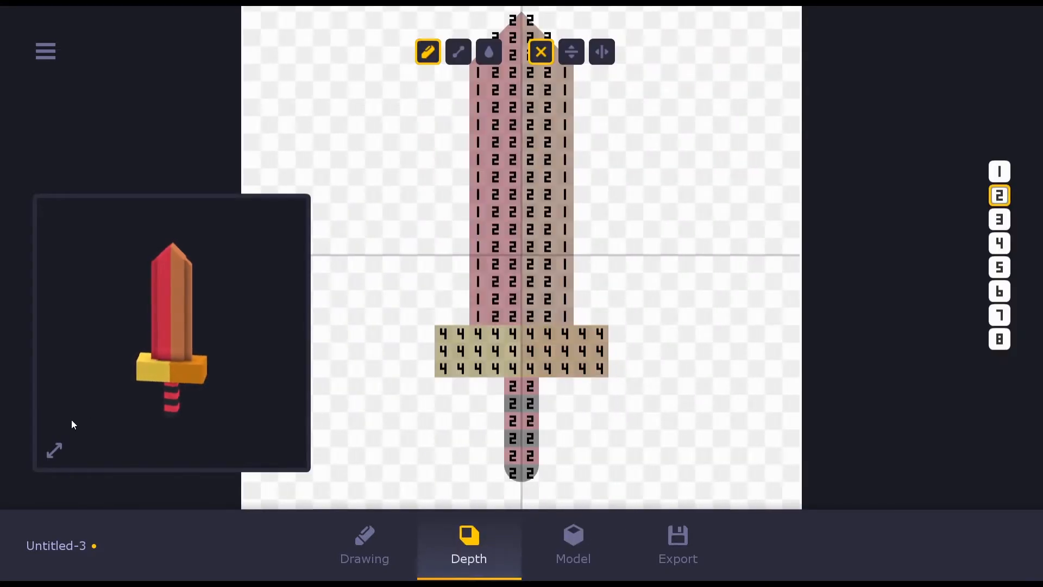
# Shrink the 3D preview, and set the depth of the eight inner tiles in the crossguard's middle row to 1
pyautogui.click(54, 451)
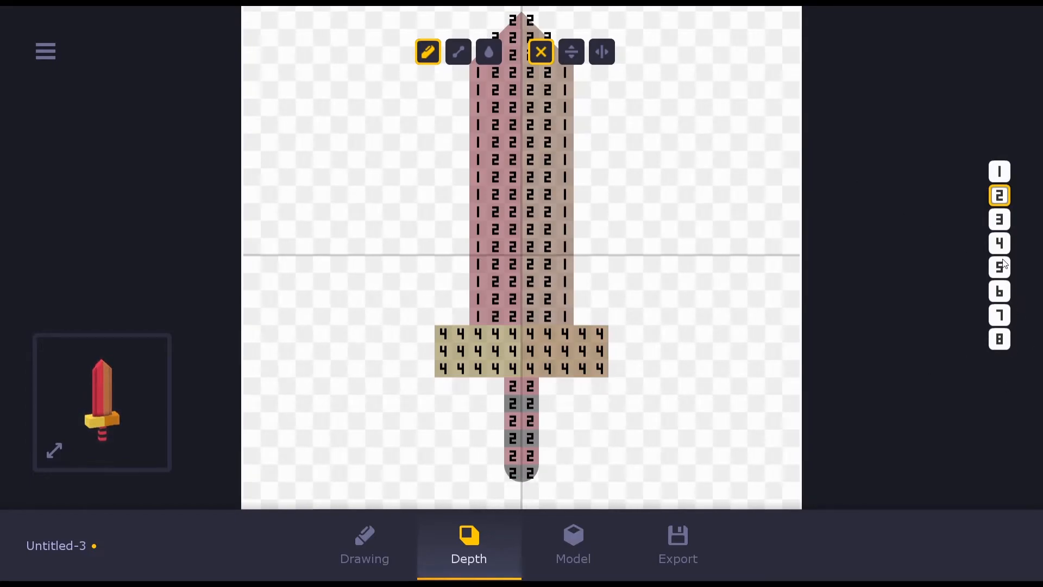
pyautogui.click(1001, 228)
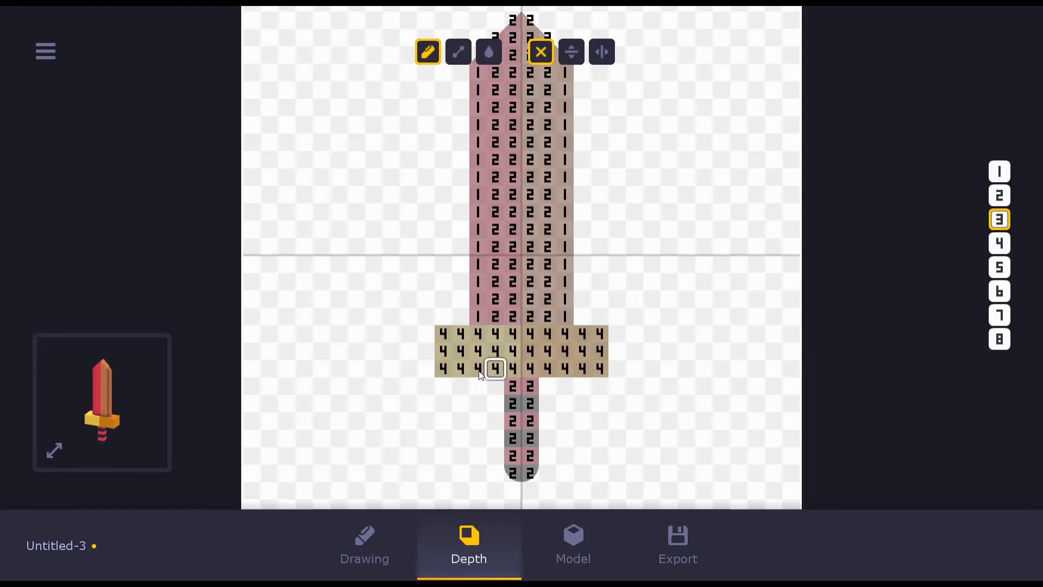
pyautogui.click(1001, 172)
pyautogui.moveTo(461, 350); pyautogui.dragTo(585, 351)
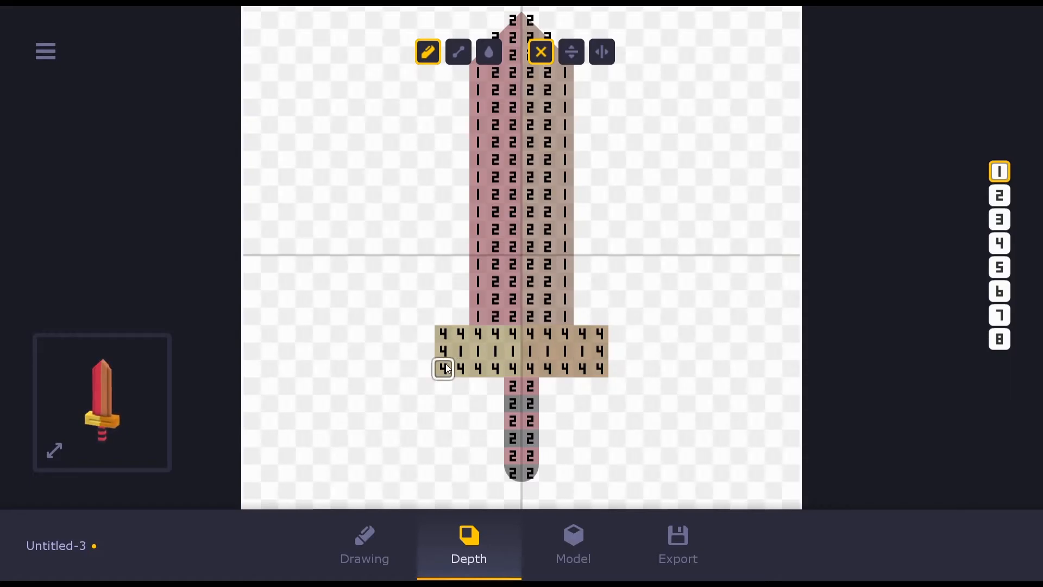
# Set the depth of the crossguard's four corner tiles to 1 and check the sword in the 3D model view
pyautogui.click(600, 369)
pyautogui.click(599, 333)
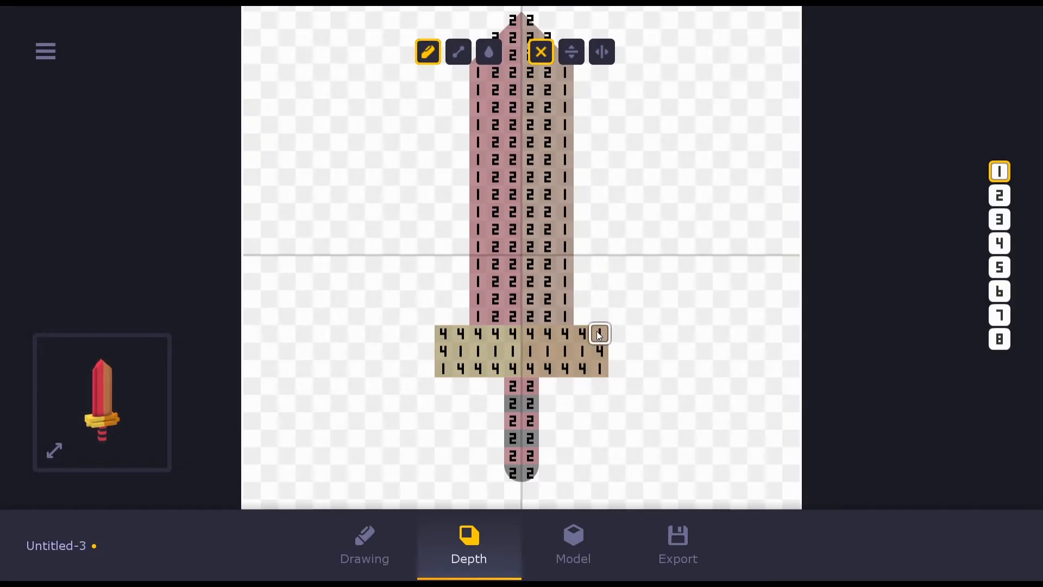
pyautogui.click(444, 333)
pyautogui.click(573, 543)
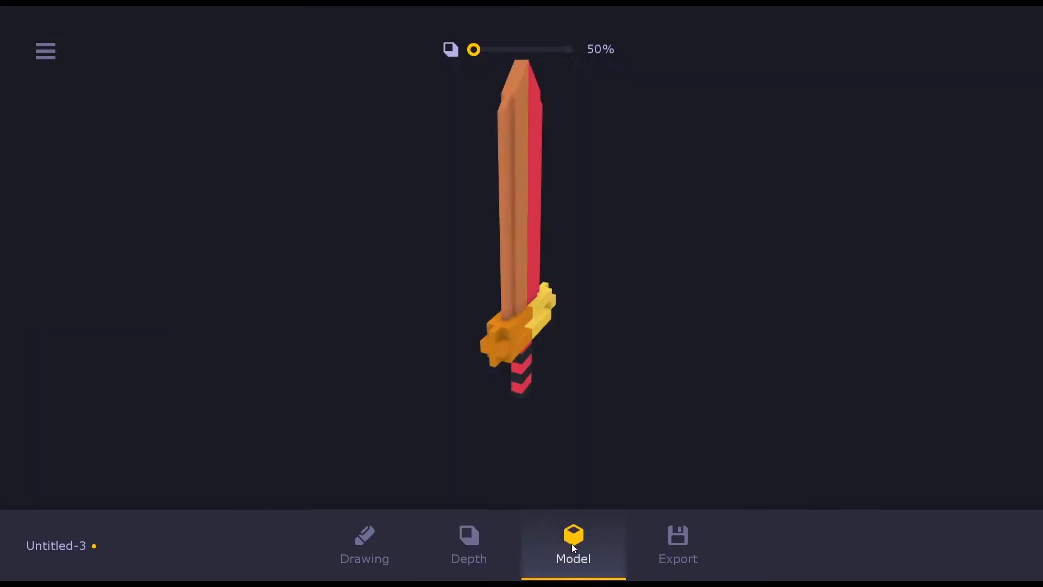
pyautogui.moveTo(534, 347); pyautogui.dragTo(722, 328)
# Set the depth of the crossguard's four corner tiles to 2
pyautogui.click(471, 535)
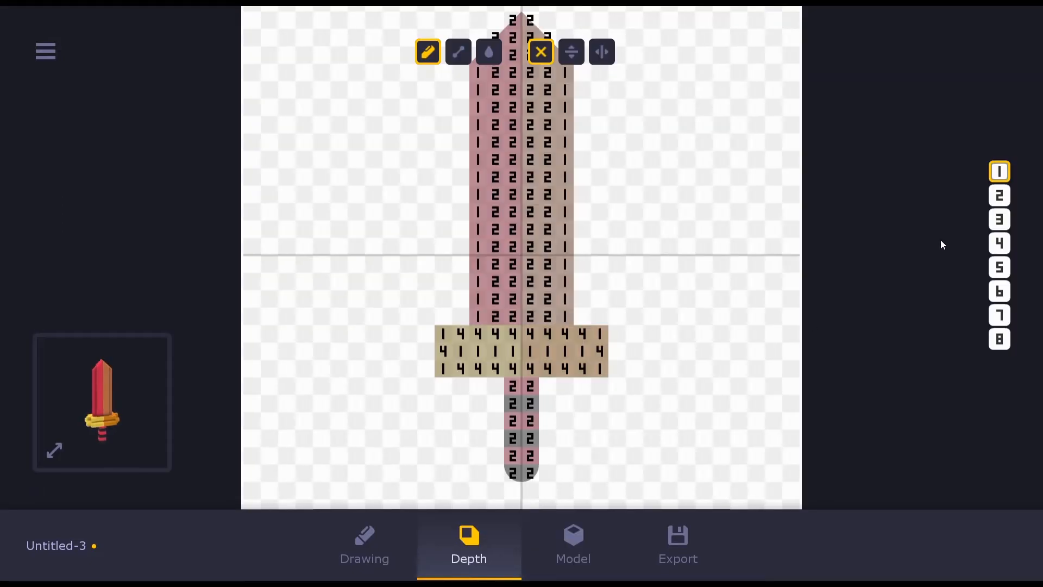
pyautogui.click(1004, 203)
pyautogui.click(444, 334)
pyautogui.click(443, 369)
pyautogui.click(600, 333)
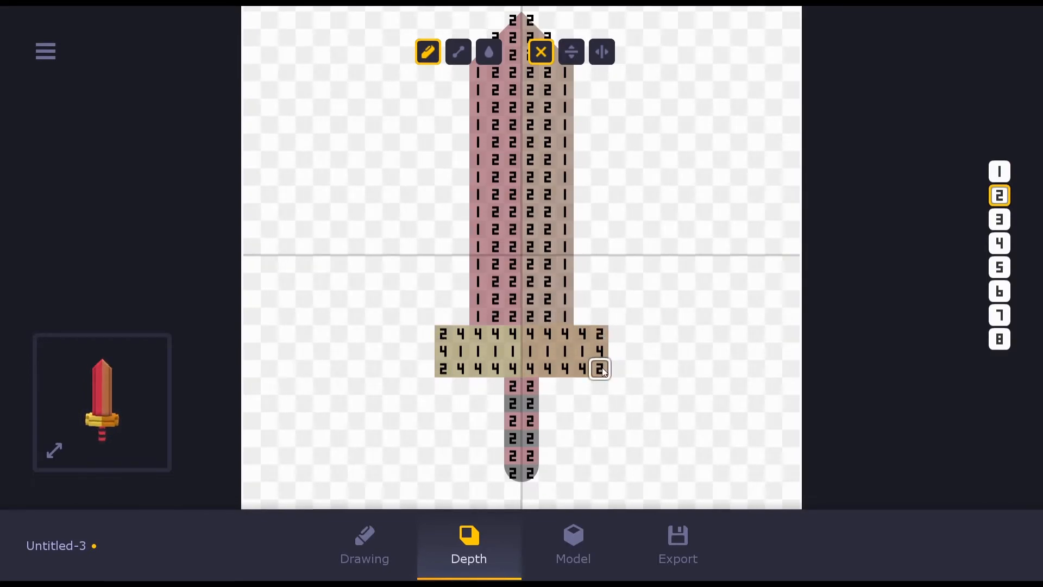
# Set the depth of the crossguard's four corner tiles to 3 and inspect the 3D model
pyautogui.click(1002, 220)
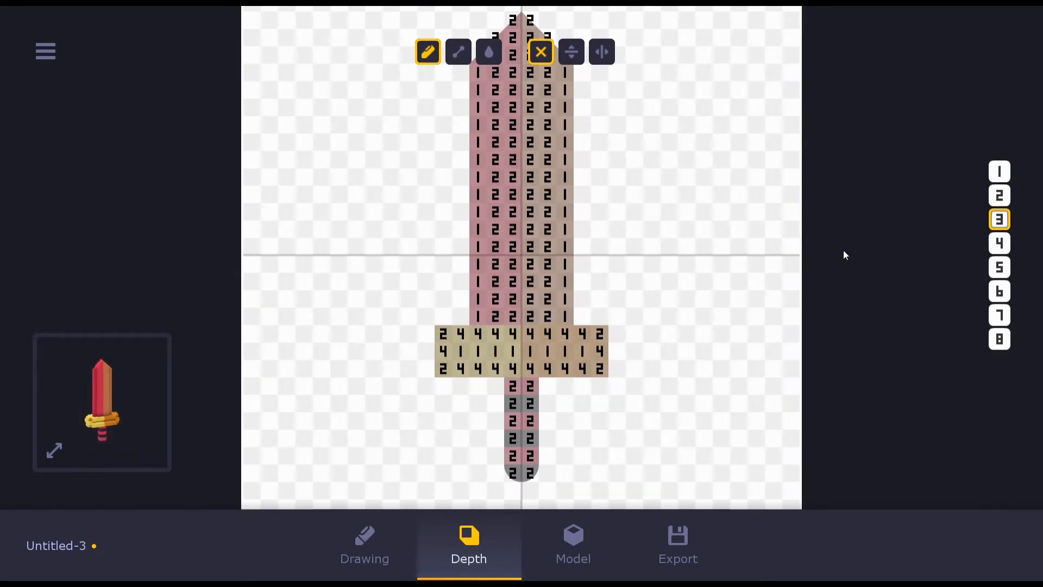
pyautogui.click(600, 368)
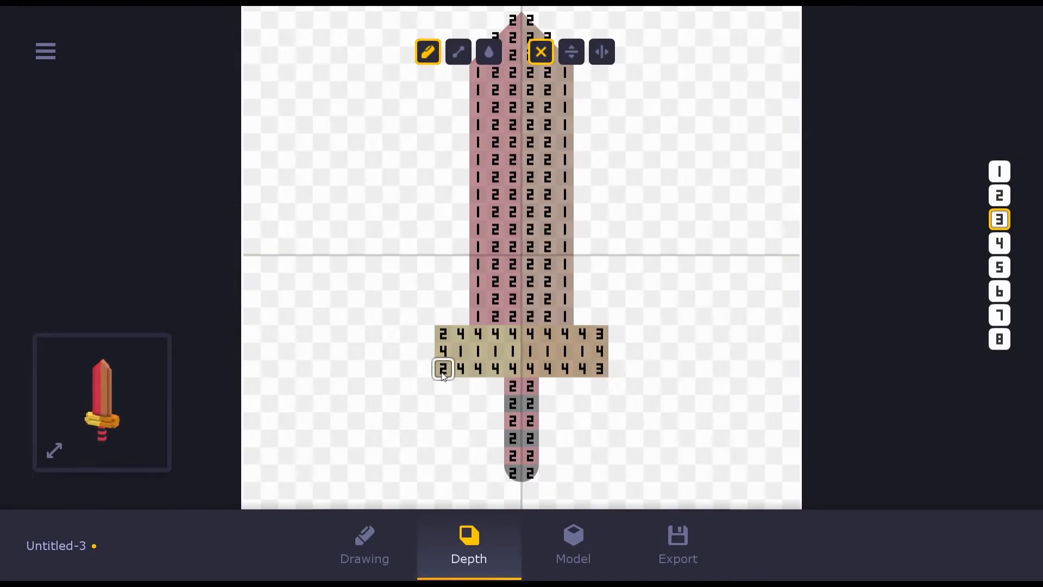
pyautogui.click(566, 541)
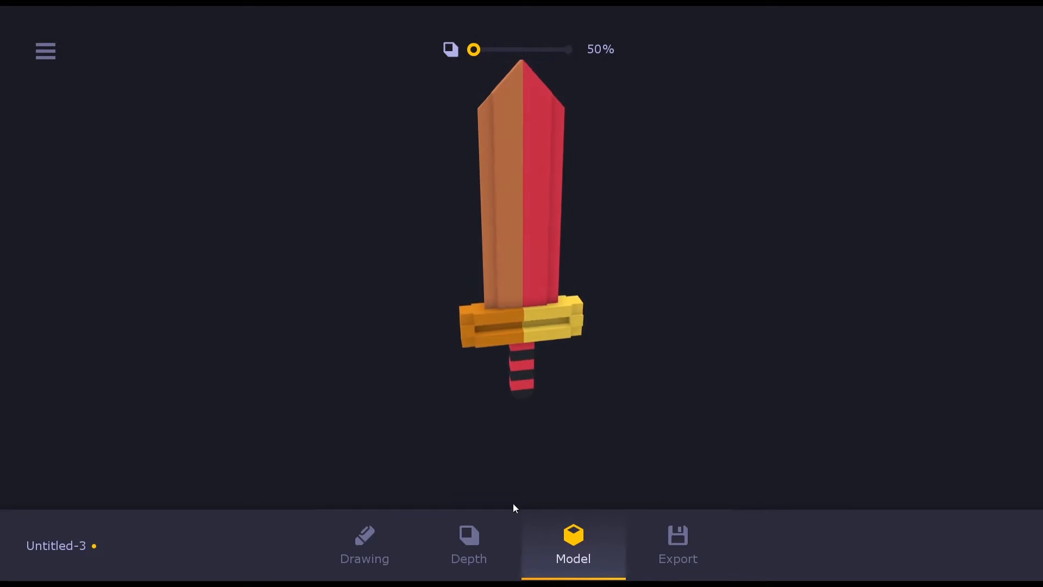
# Set the depth of the eight inner tiles in the crossguard's middle row to 5 and check the 3D model
pyautogui.click(469, 540)
pyautogui.click(1006, 241)
pyautogui.click(1000, 268)
pyautogui.moveTo(460, 351); pyautogui.dragTo(572, 352)
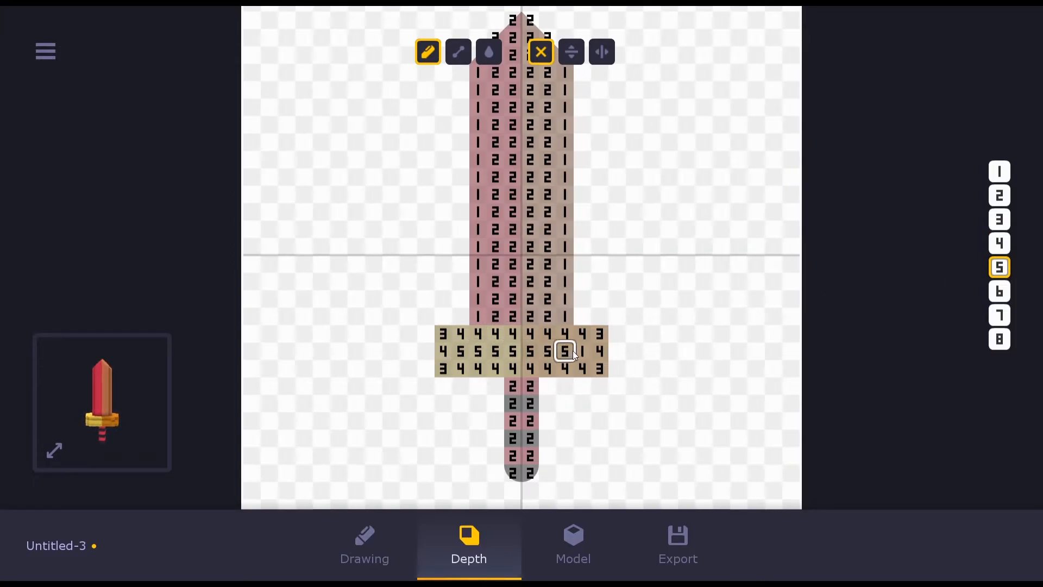
pyautogui.click(584, 546)
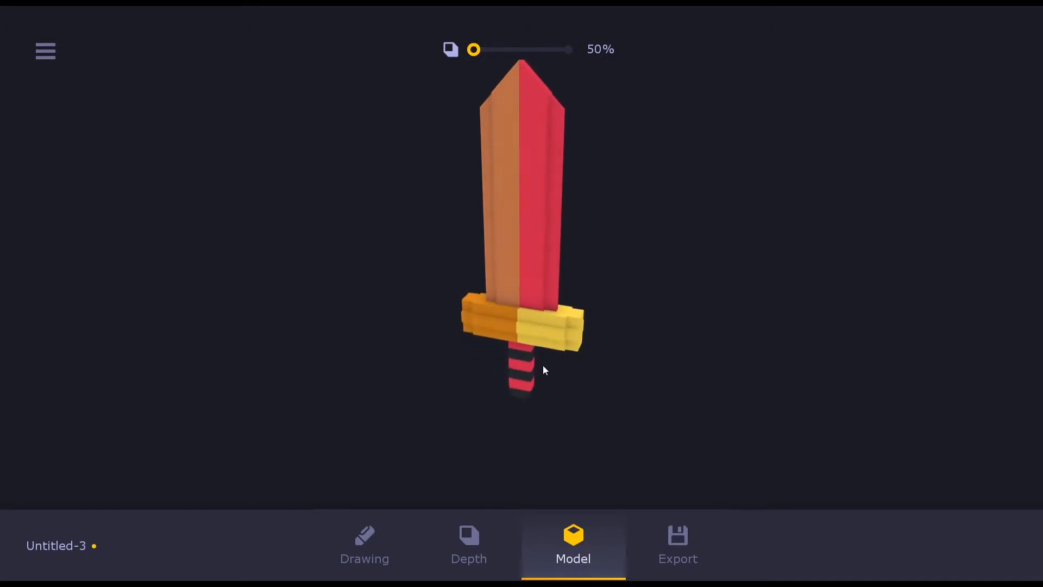
# Set the depth of all the crossguard's tiles to 4, including the corners and the middle row
pyautogui.click(470, 548)
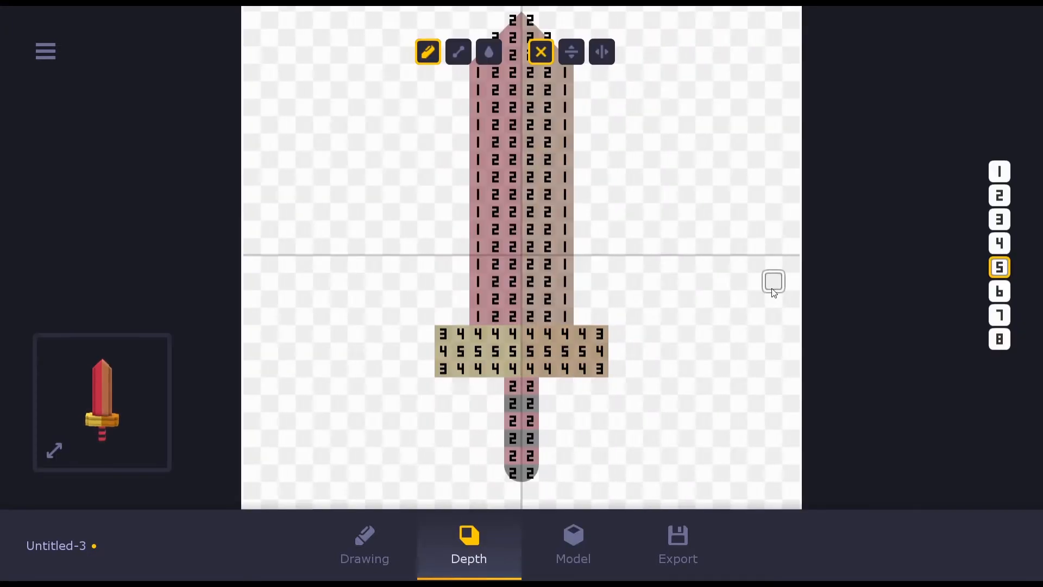
pyautogui.click(999, 240)
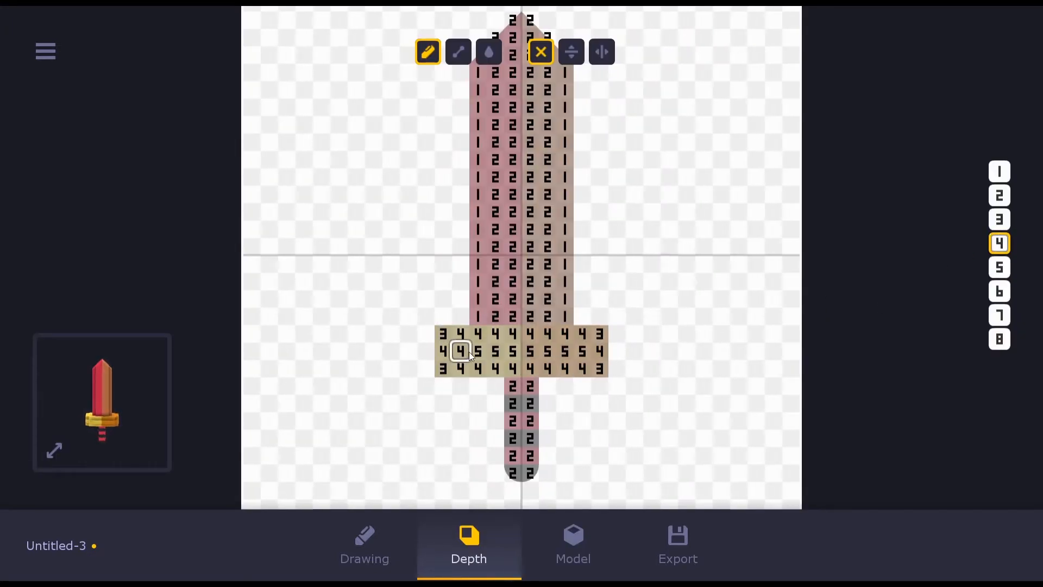
pyautogui.moveTo(601, 356); pyautogui.dragTo(598, 338)
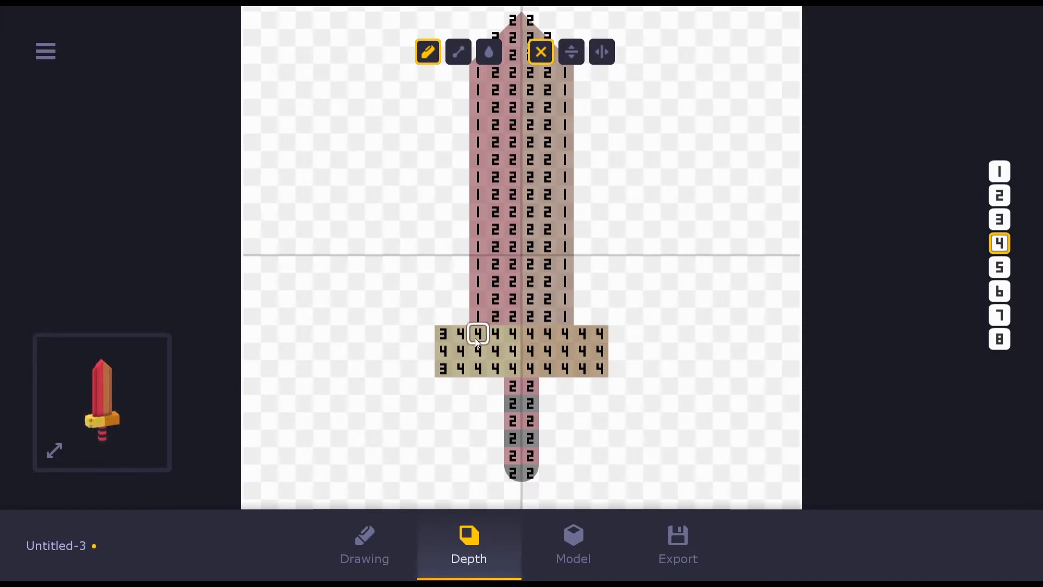
pyautogui.click(444, 369)
# Replace the crossguard's bottom row with a two-tile black square band extending the grip, and inspect the sword in the 3D model view
pyautogui.click(390, 534)
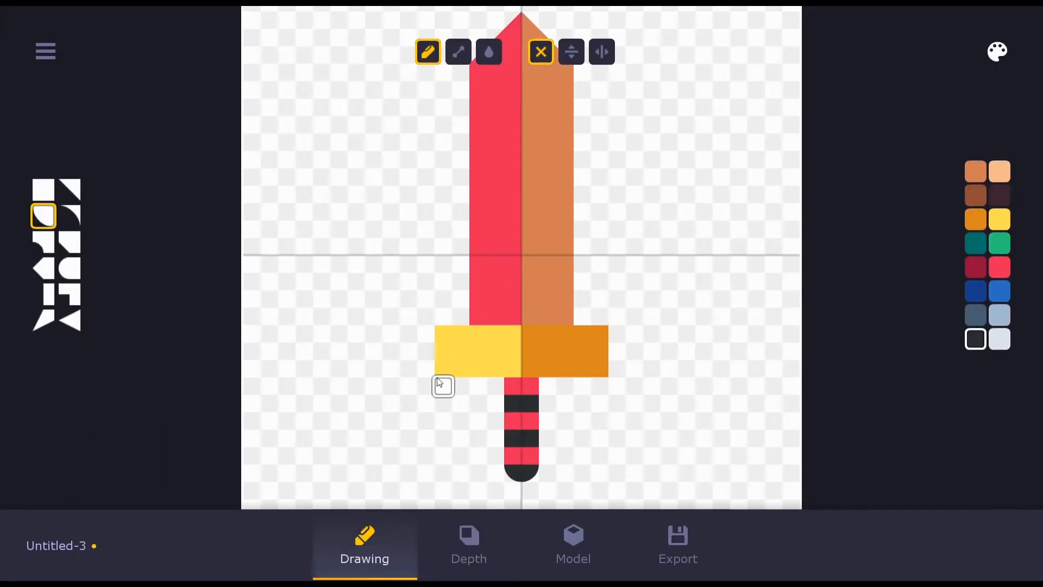
pyautogui.moveTo(443, 368); pyautogui.dragTo(583, 369)
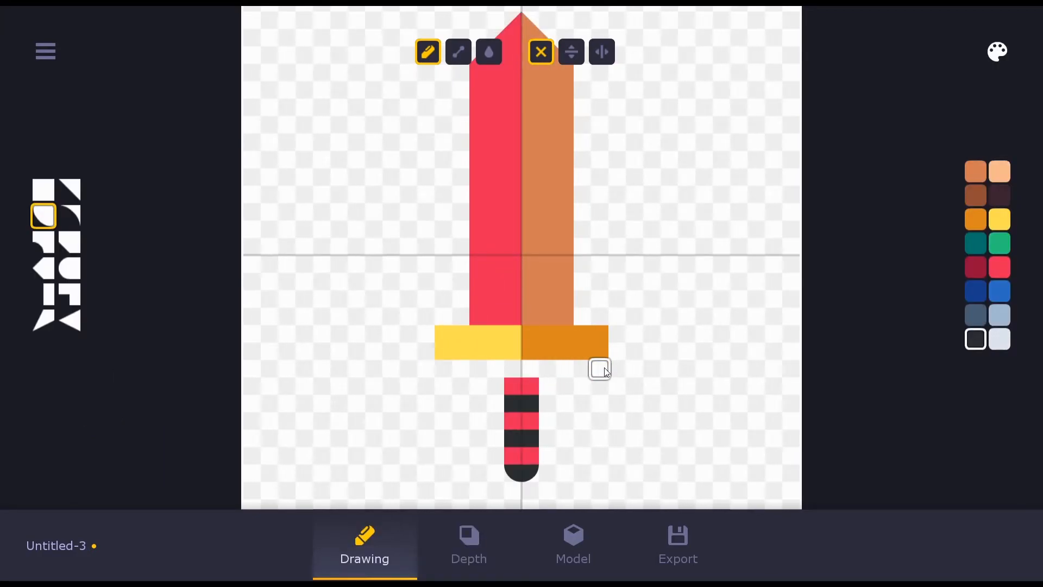
pyautogui.click(44, 189)
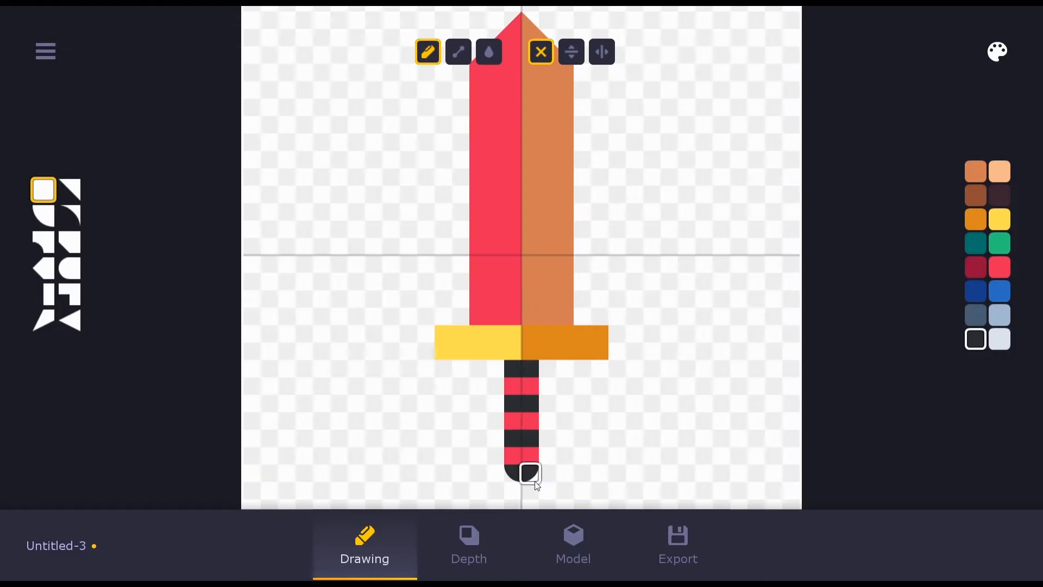
pyautogui.click(585, 530)
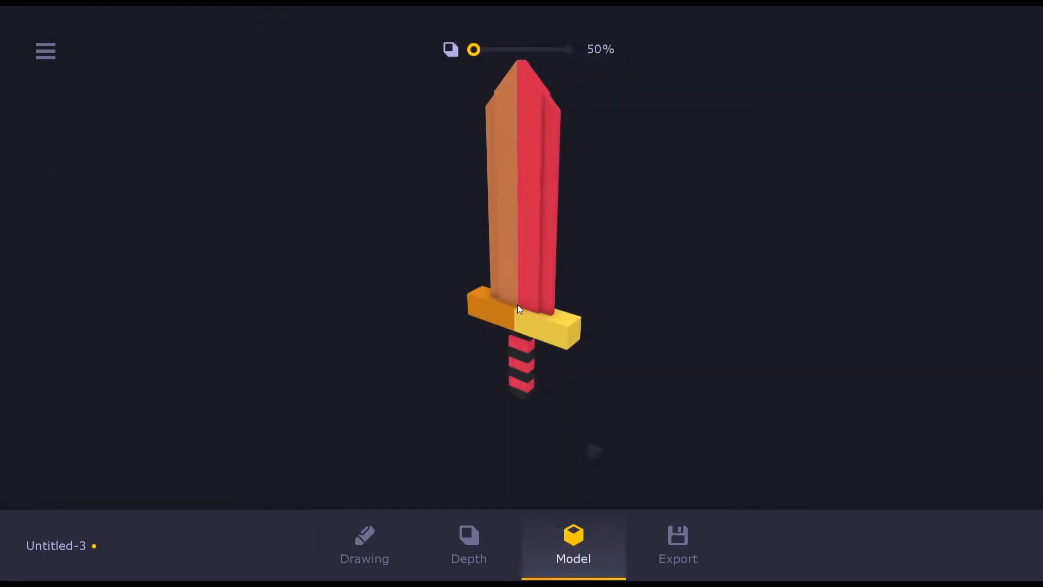
pyautogui.moveTo(516, 303); pyautogui.dragTo(591, 353)
# Return to the drawing and erase the outermost column of tiles at each end of the crossguard
pyautogui.click(467, 549)
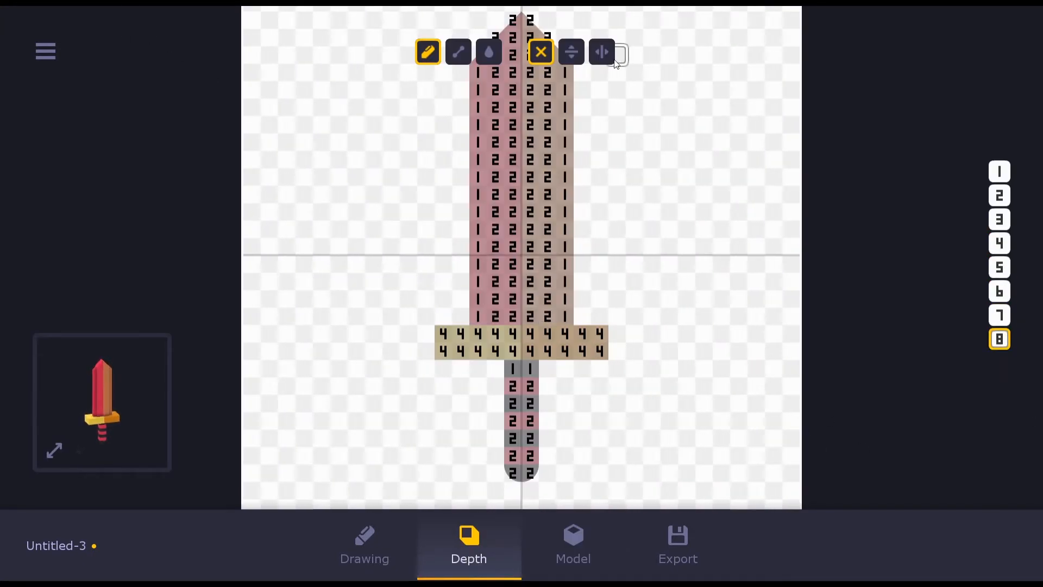
pyautogui.click(352, 538)
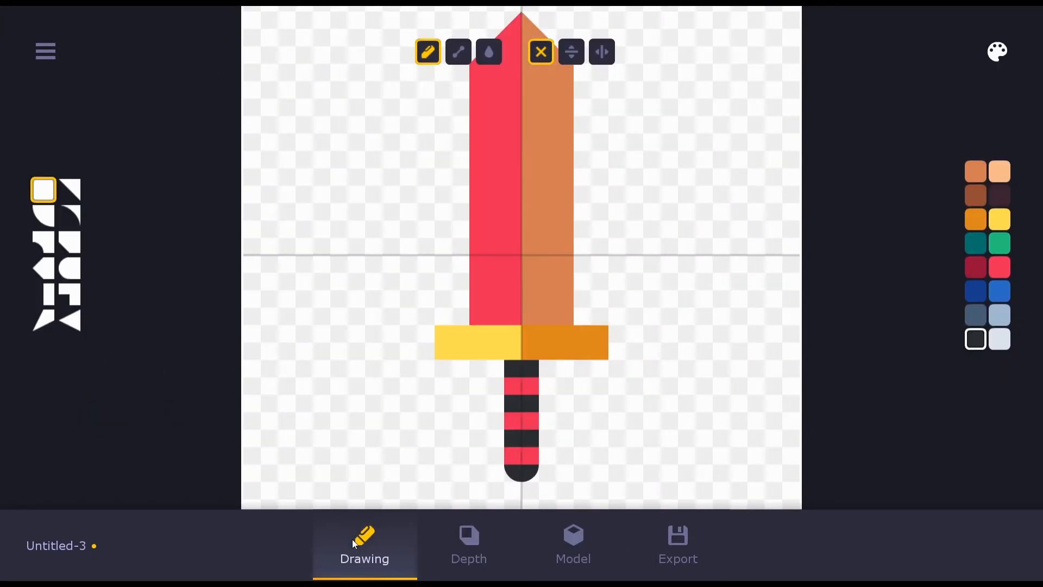
pyautogui.rightClick(607, 337)
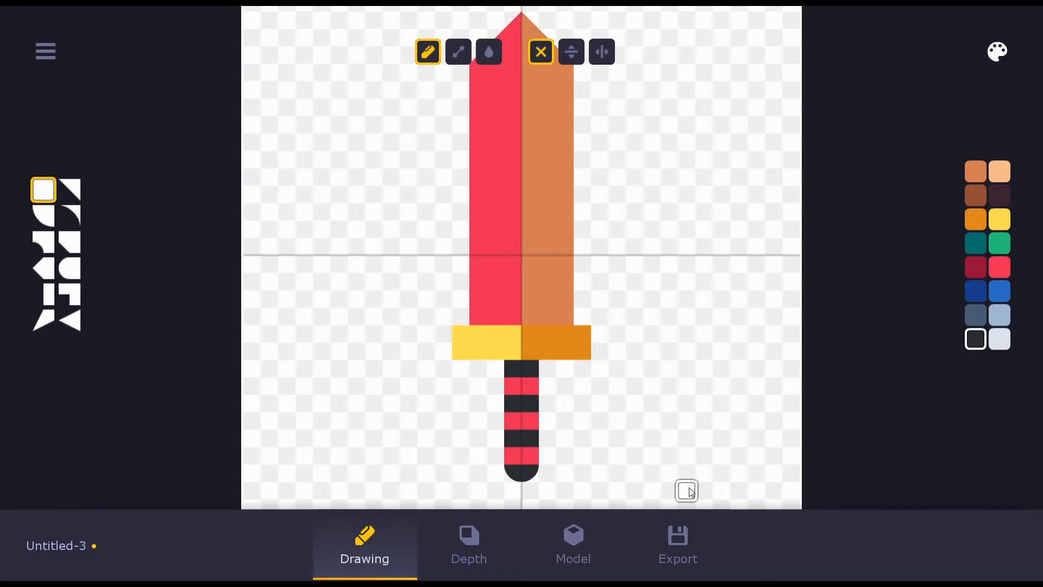
# Try black slanted tiles beside the crossguard's yellow end, and remove them
pyautogui.scroll(-3, 687, 489)
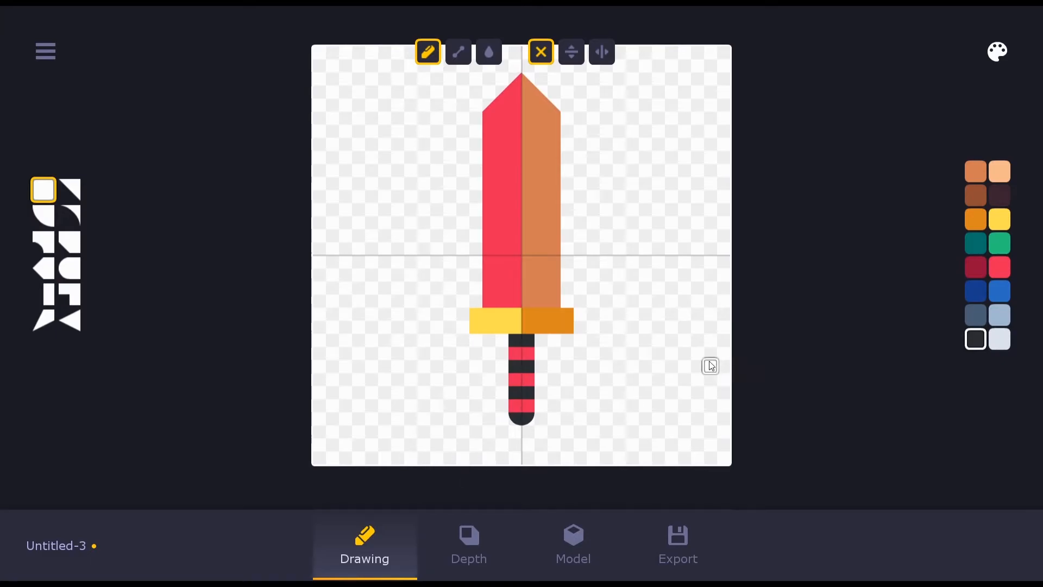
pyautogui.scroll(3, 711, 366)
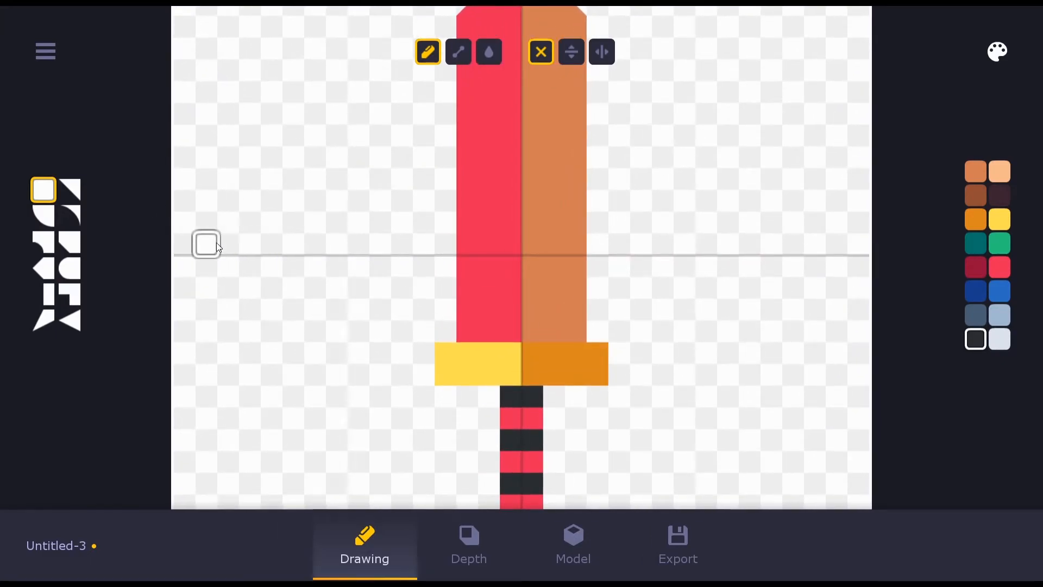
pyautogui.click(45, 326)
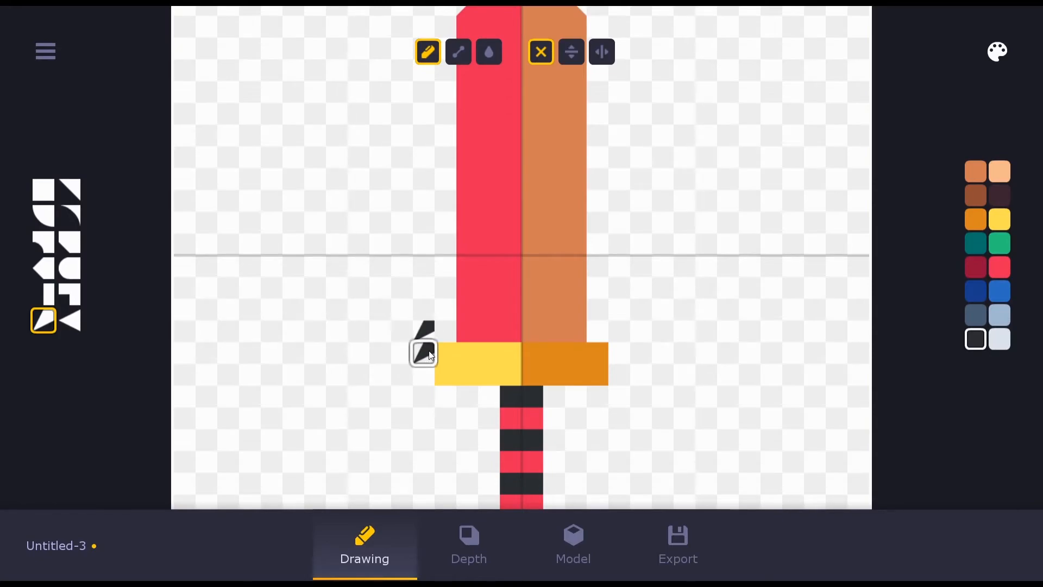
pyautogui.click(424, 368)
pyautogui.press('r')
pyautogui.press('r')
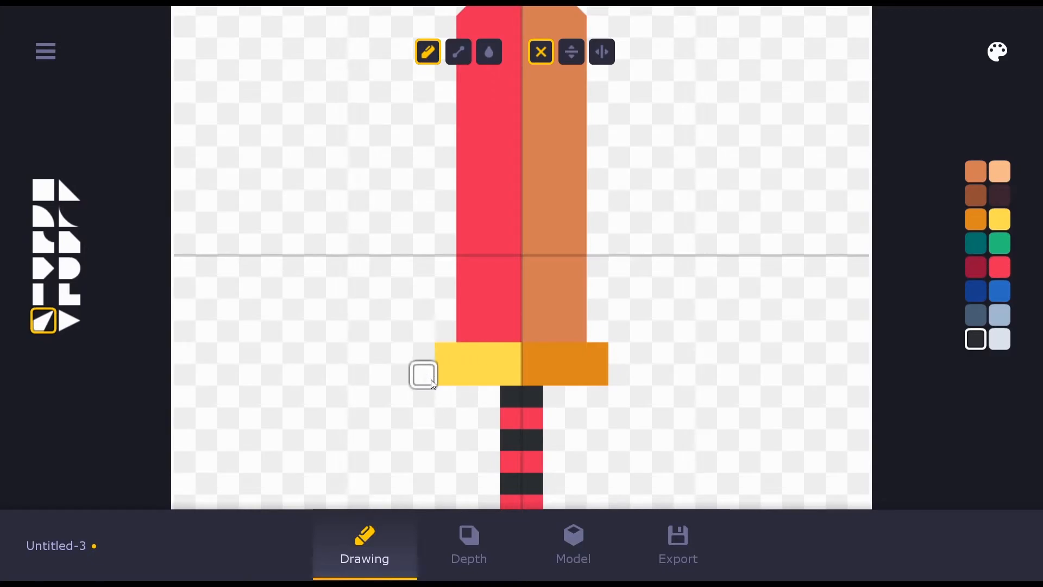
# Try two black outward-pointing triangle tiles at the crossguard's yellow end, and erase them
pyautogui.click(69, 321)
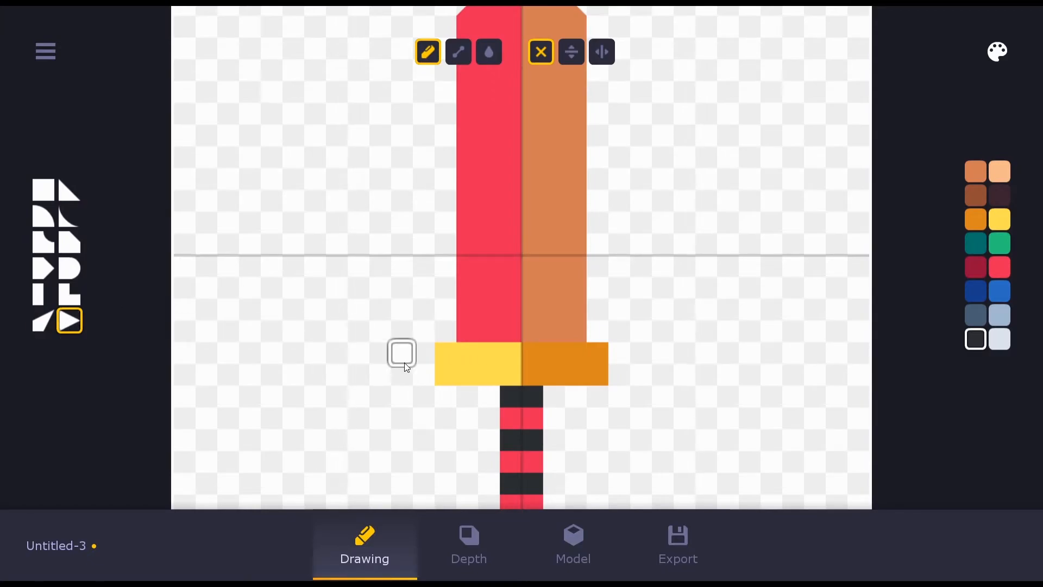
pyautogui.press('r')
pyautogui.press('r')
pyautogui.click(419, 366)
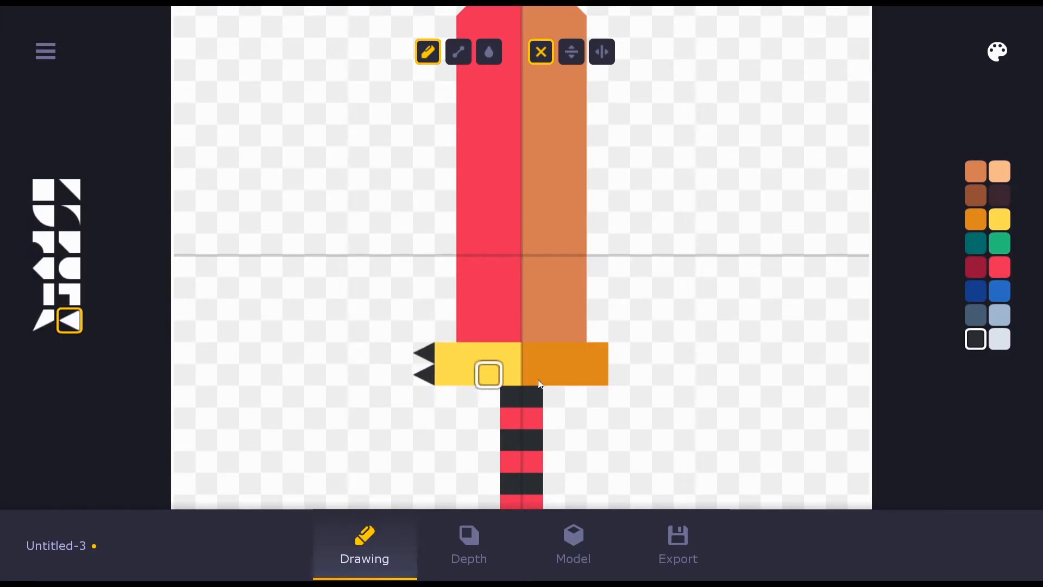
pyautogui.rightClick(424, 354)
pyautogui.rightClick(423, 374)
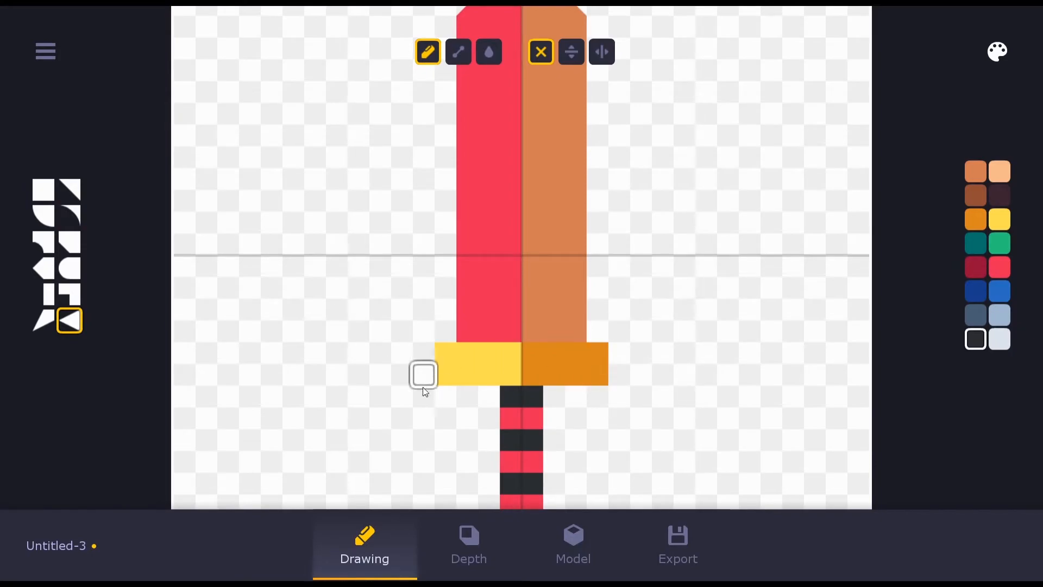
# Draw a column of black outward-pointing triangle spikes along the blade's red edge, starting just above the crossguard
pyautogui.click(446, 288)
pyautogui.click(446, 267)
pyautogui.click(446, 223)
pyautogui.click(445, 244)
pyautogui.moveTo(446, 200); pyautogui.dragTo(443, 124)
pyautogui.click(447, 91)
# Rotate the triangle to face the other way and draw a matching column of black spikes along the blade's orange edge
pyautogui.press('r')
pyautogui.press('r')
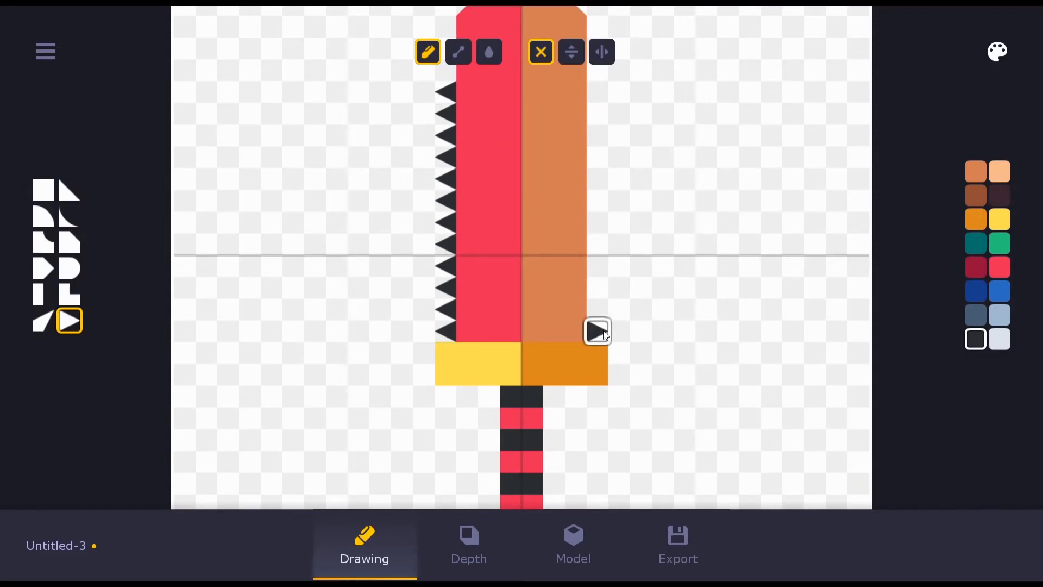
pyautogui.moveTo(605, 336); pyautogui.dragTo(607, 272)
pyautogui.moveTo(607, 223); pyautogui.dragTo(606, 200)
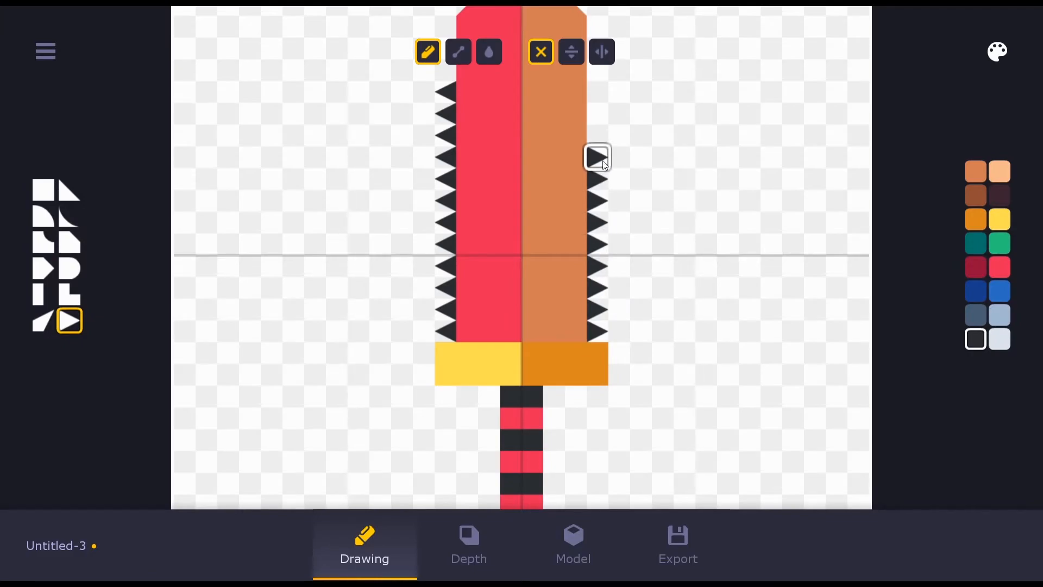
pyautogui.moveTo(603, 132); pyautogui.dragTo(600, 96)
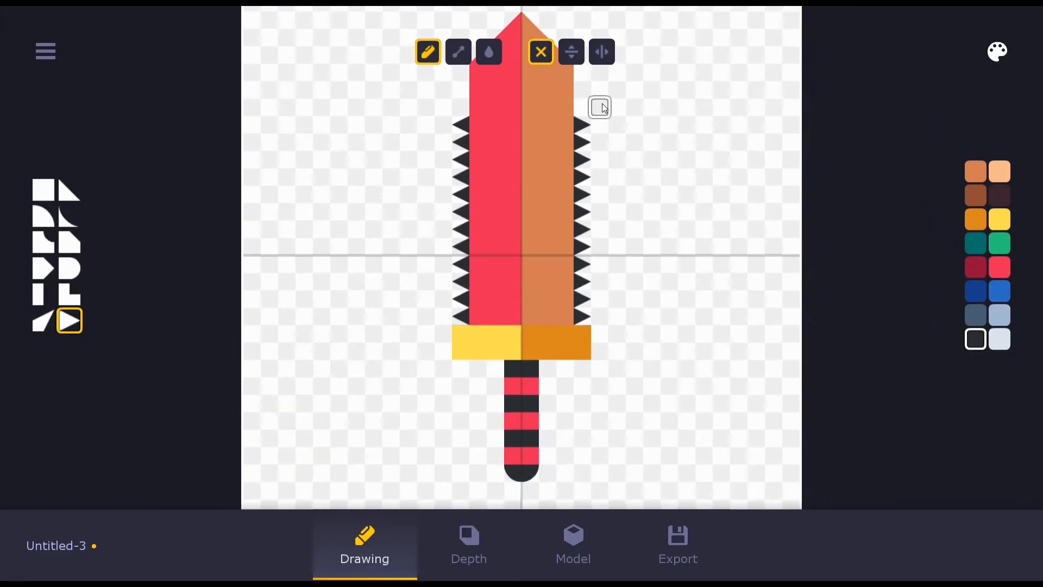
# Extend the black spikes on both blade edges up to the base of the pointed tip
pyautogui.moveTo(583, 71); pyautogui.dragTo(586, 107)
pyautogui.moveTo(460, 106); pyautogui.dragTo(465, 61)
pyautogui.scroll(-6, 461, 106)
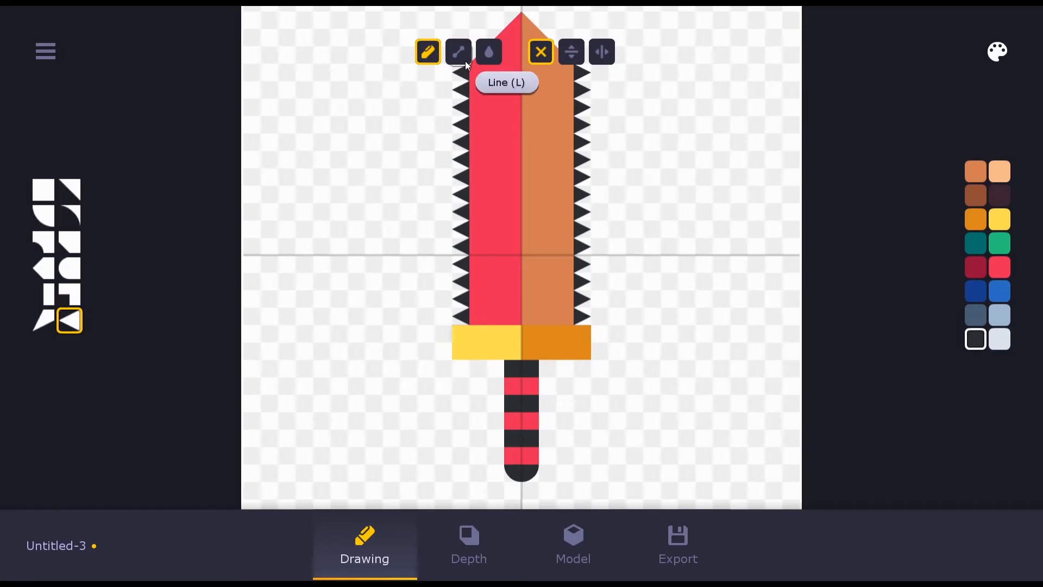
# Switch to the Line tool, check the spiked sword in the 3D model view, and return to the drawing
pyautogui.click(464, 51)
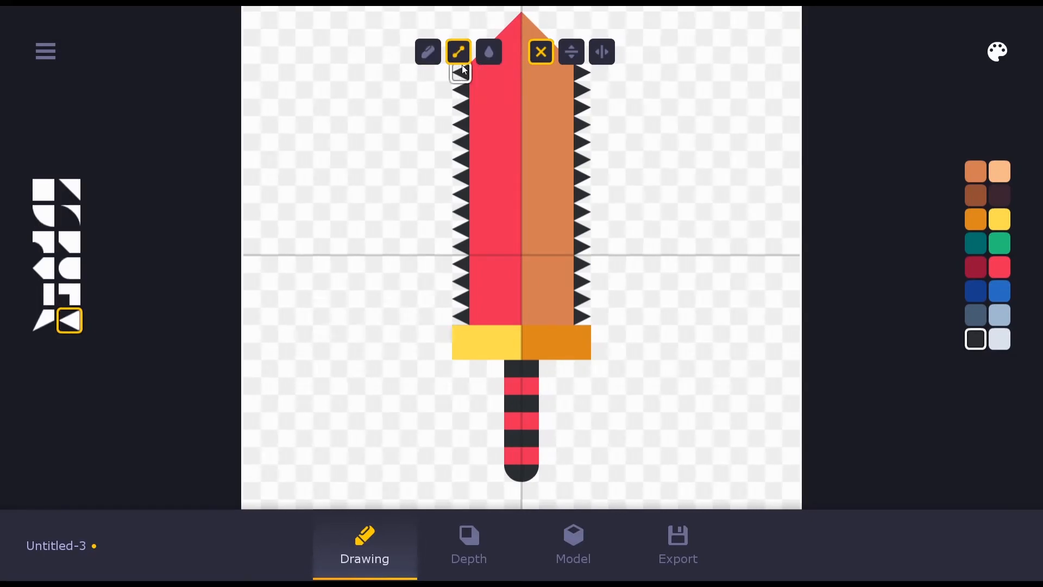
pyautogui.scroll(-2, 426, 132)
pyautogui.keyDown('ctrl'); pyautogui.scroll(-1, 511, 128); pyautogui.keyUp('ctrl')
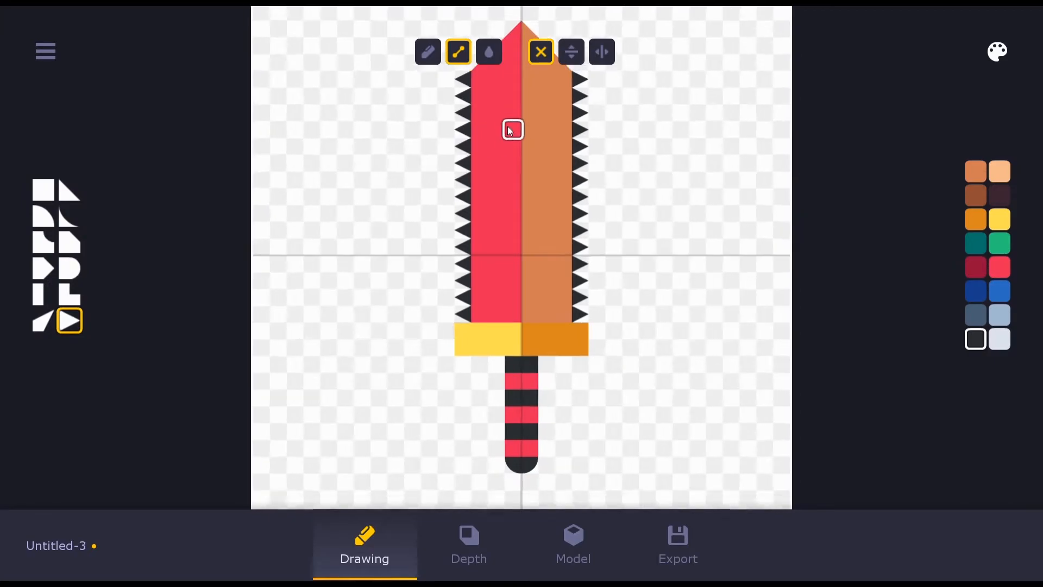
pyautogui.keyDown('ctrl'); pyautogui.scroll(1, 513, 137); pyautogui.keyUp('ctrl')
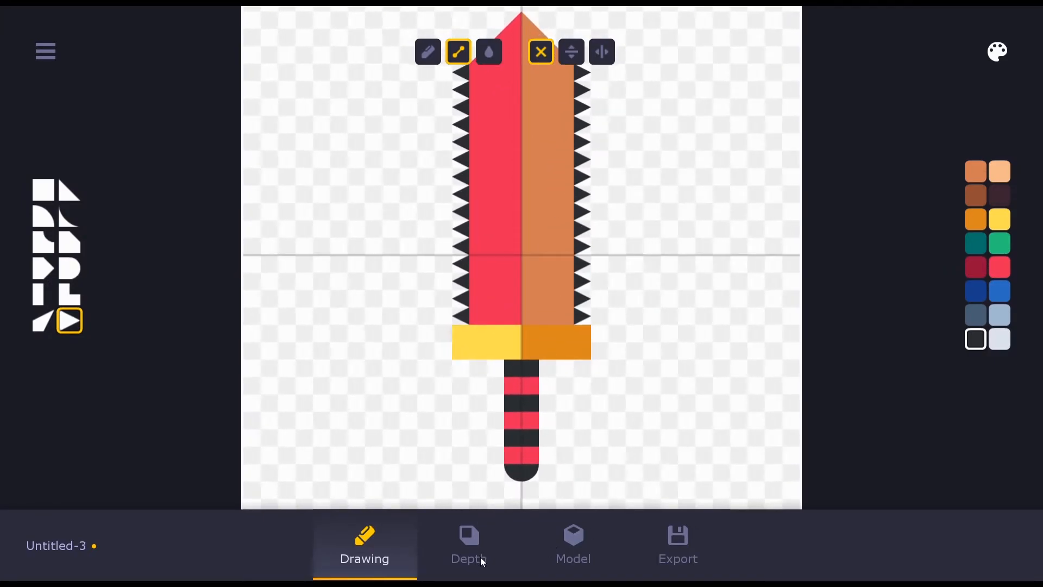
pyautogui.click(585, 539)
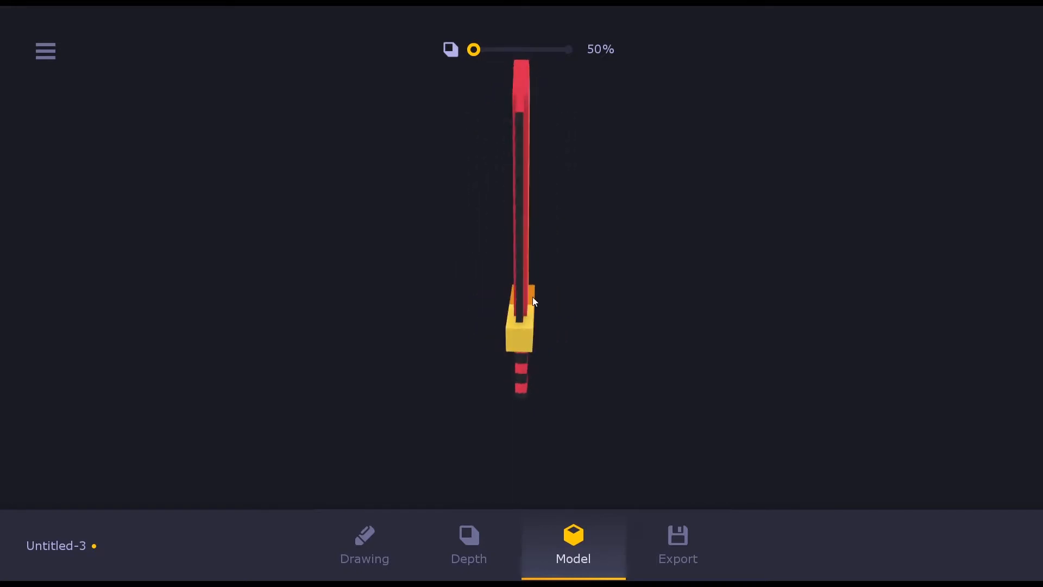
pyautogui.click(374, 546)
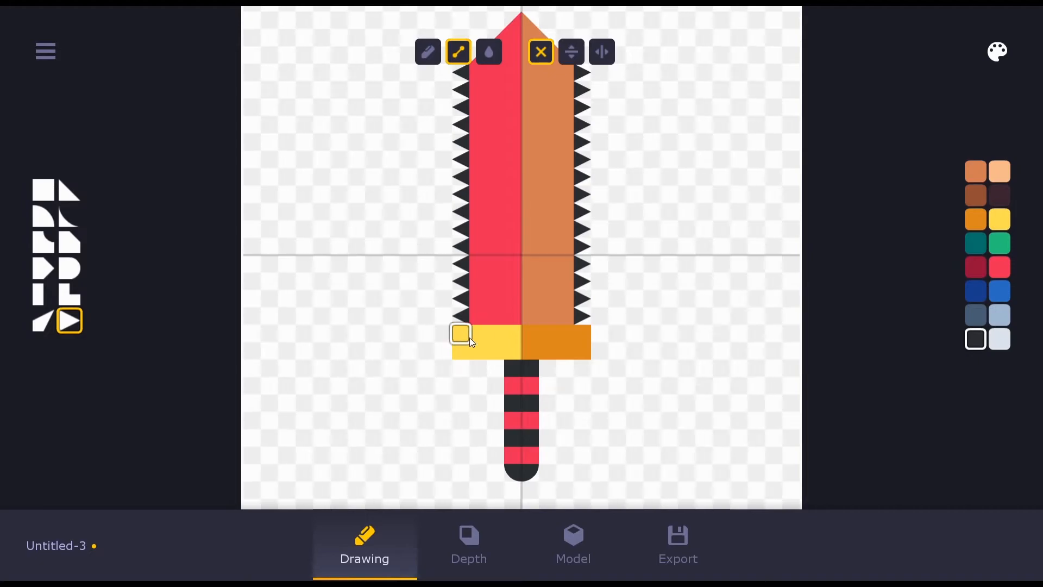
# Extend the yellow end of the crossguard with two stacked yellow notched-corner pieces, their concave notches facing the outer corners
pyautogui.press('r')
pyautogui.click(79, 272)
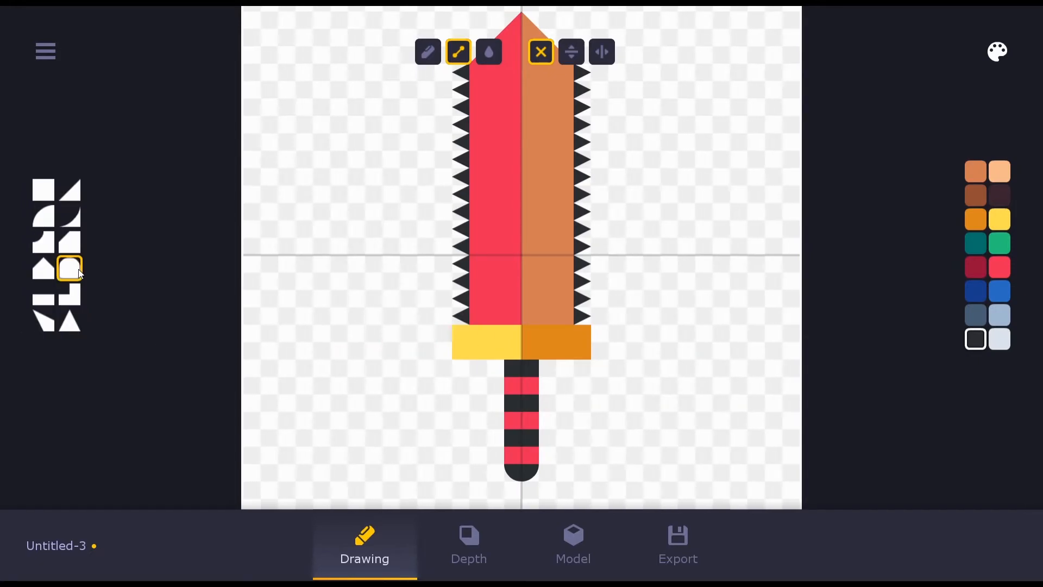
pyautogui.click(44, 243)
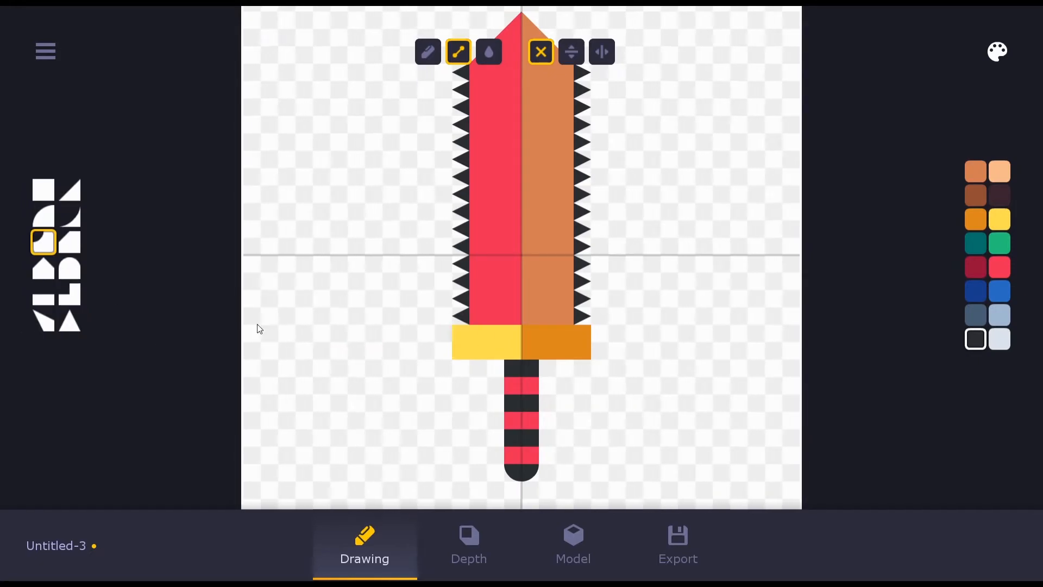
pyautogui.click(1001, 221)
pyautogui.click(438, 334)
pyautogui.press('r')
pyautogui.press('r')
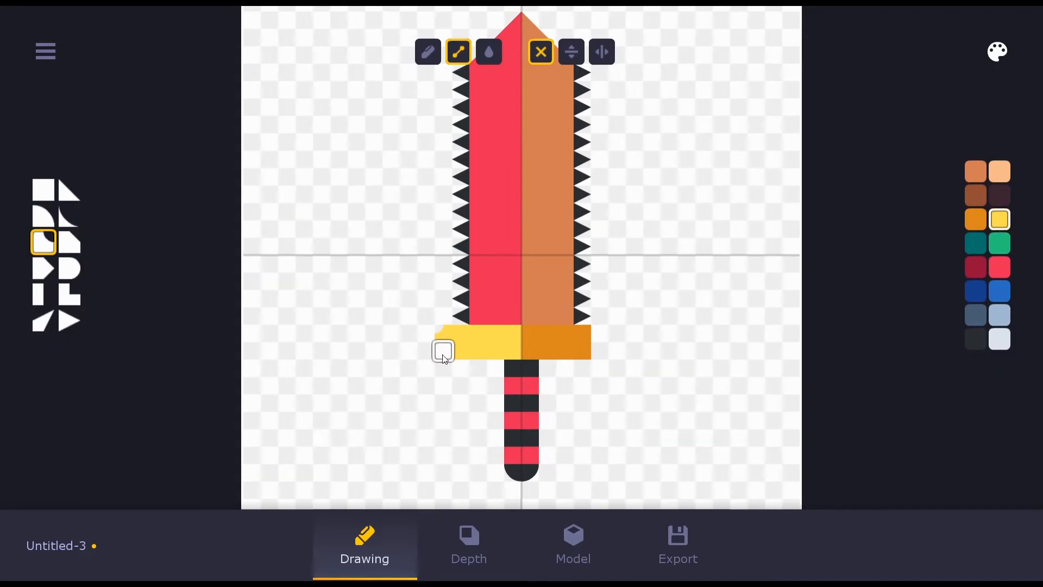
pyautogui.click(442, 354)
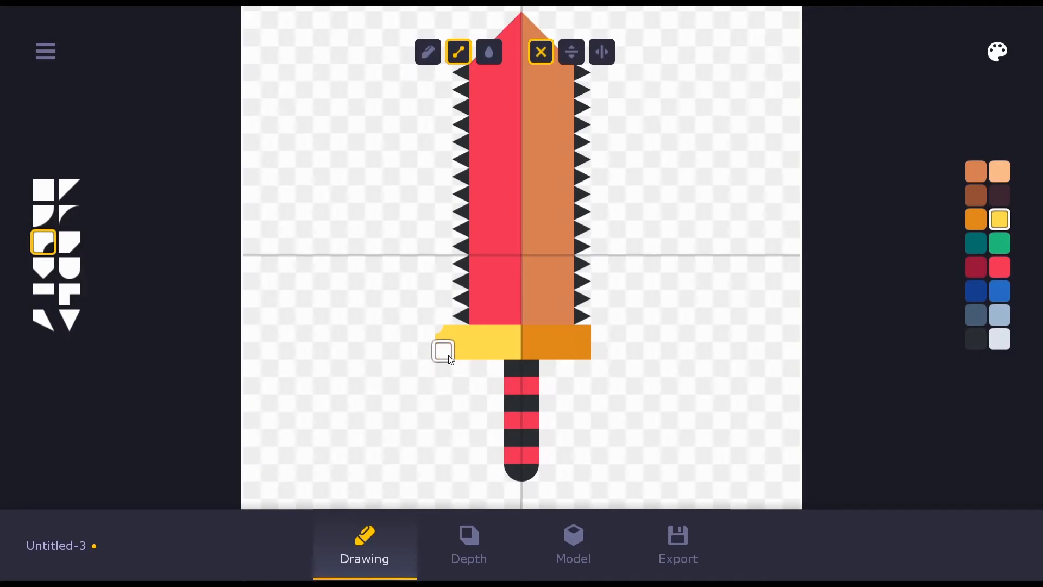
pyautogui.press('r')
pyautogui.click(451, 360)
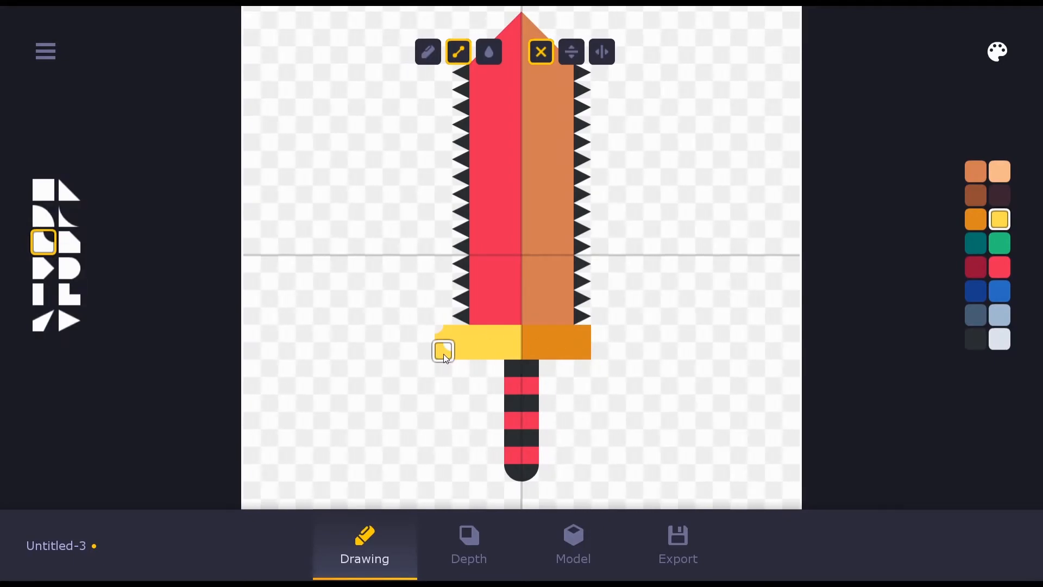
pyautogui.press('r')
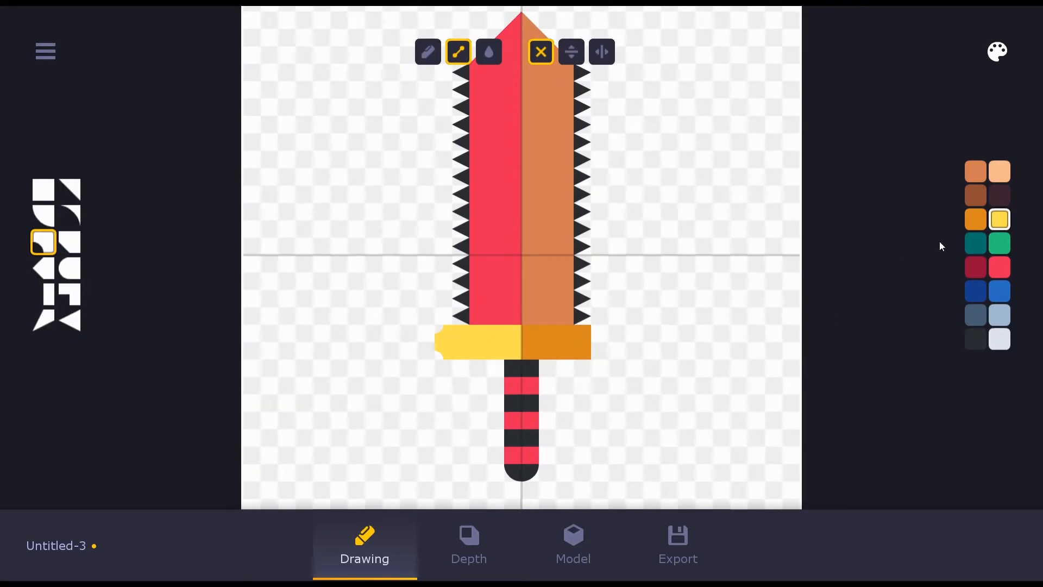
# Extend the orange end of the crossguard with two matching darker-orange notched-corner pieces, rotated so their notches face outward
pyautogui.click(981, 221)
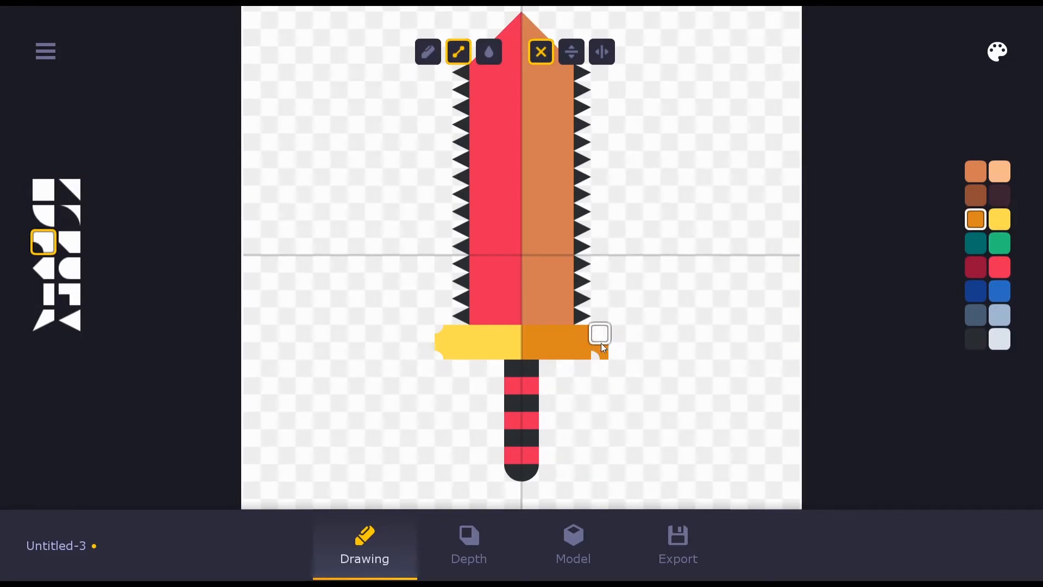
pyautogui.press('r')
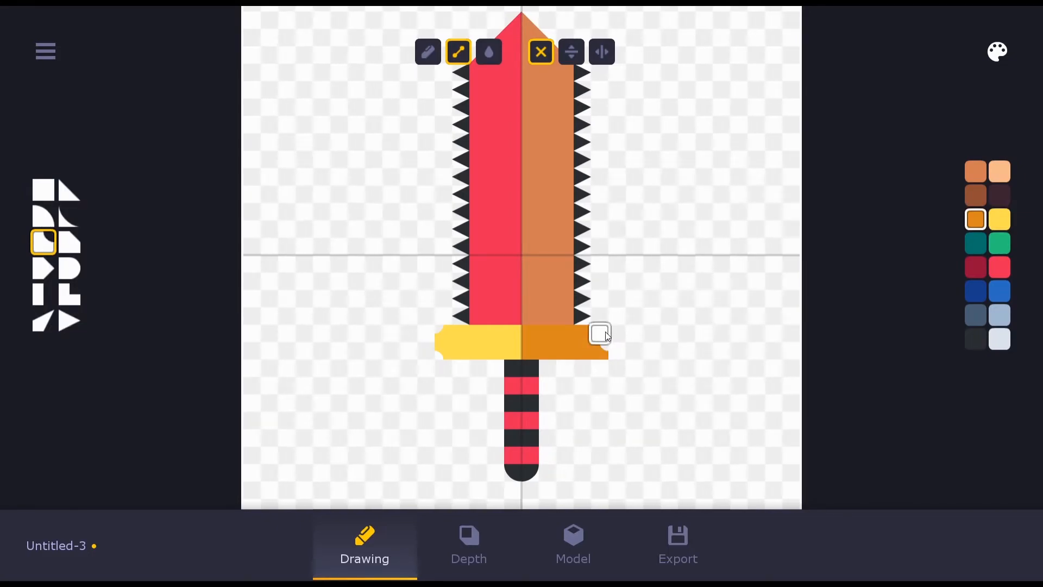
pyautogui.press('r')
pyautogui.press('r')
pyautogui.press('r')
pyautogui.click(604, 347)
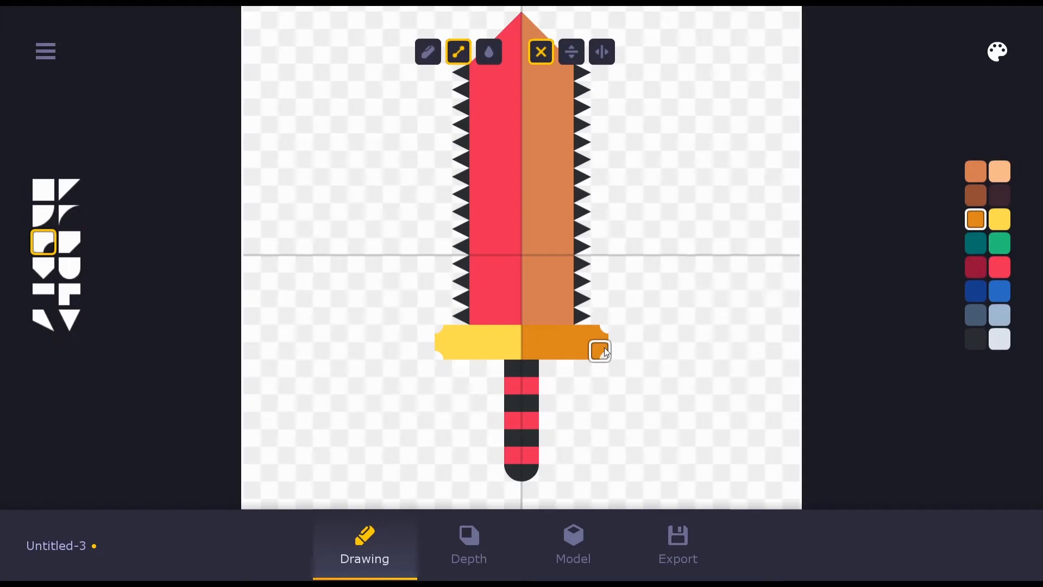
# Check the crossguard in the 3D model view and set the depth of its four notched end pieces to 4
pyautogui.click(581, 545)
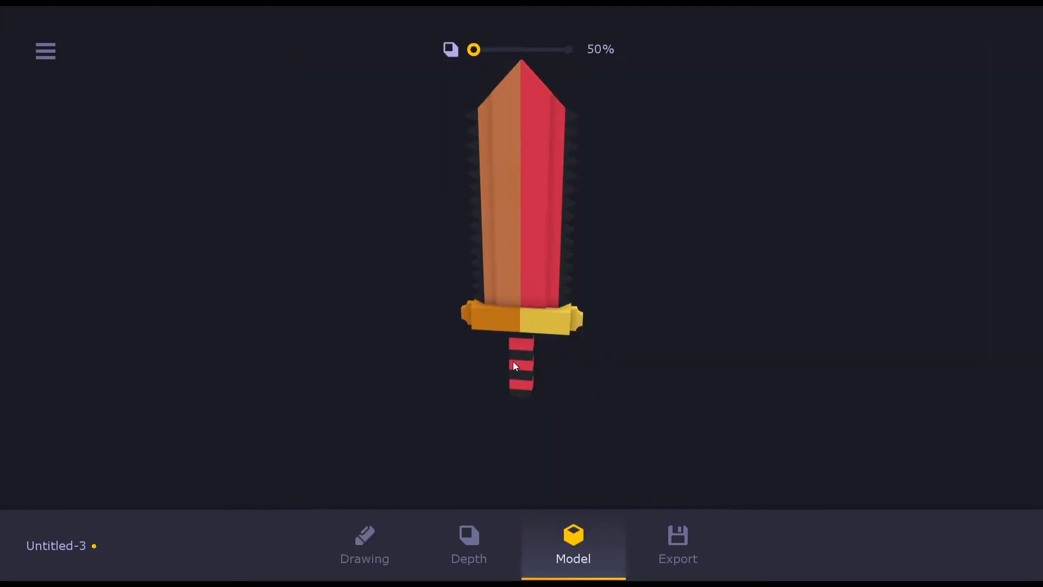
pyautogui.moveTo(511, 302); pyautogui.dragTo(475, 315)
pyautogui.click(470, 540)
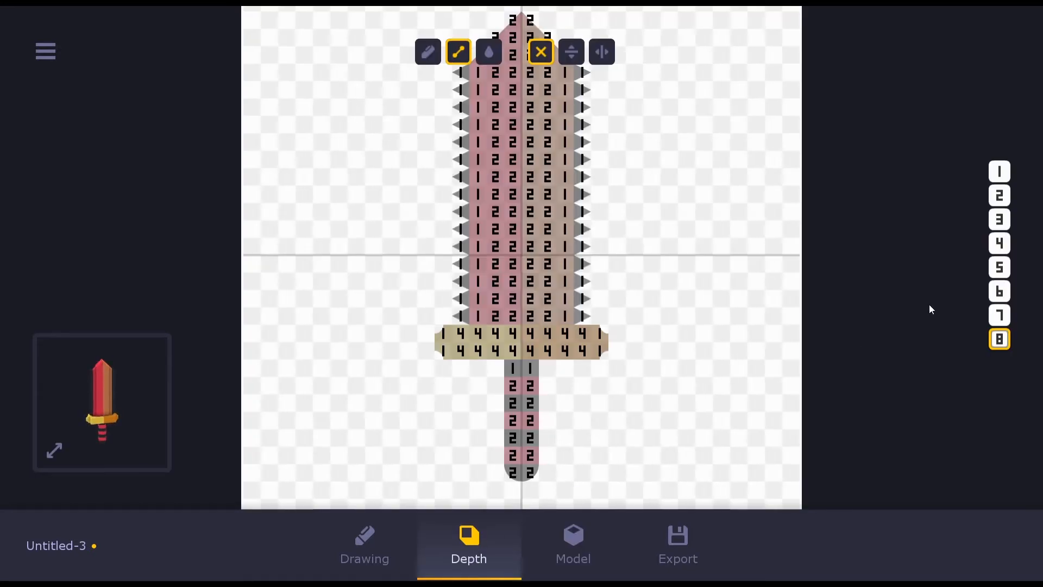
pyautogui.click(999, 243)
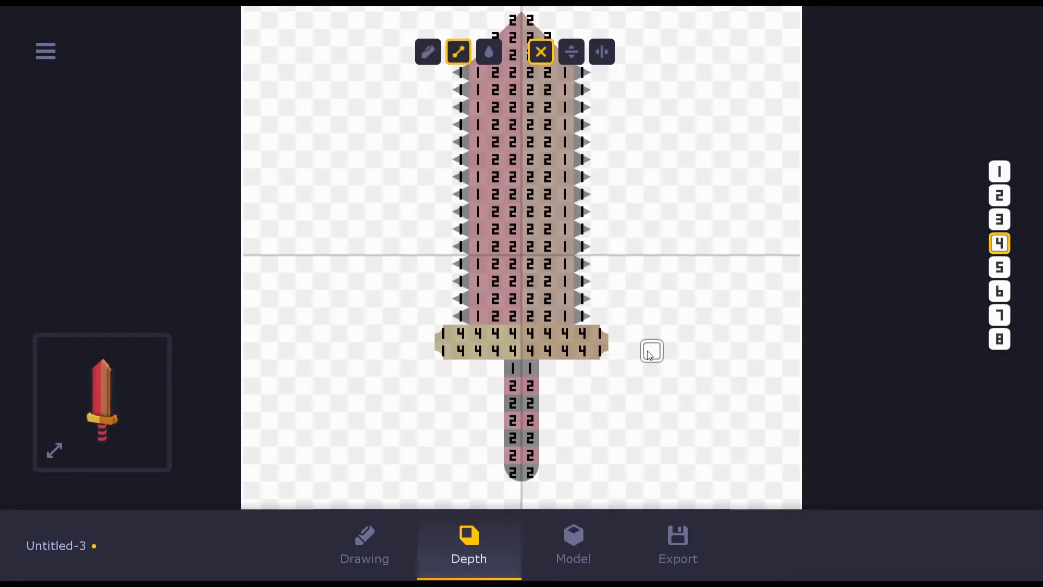
pyautogui.click(601, 334)
pyautogui.click(601, 352)
pyautogui.click(445, 336)
pyautogui.click(445, 351)
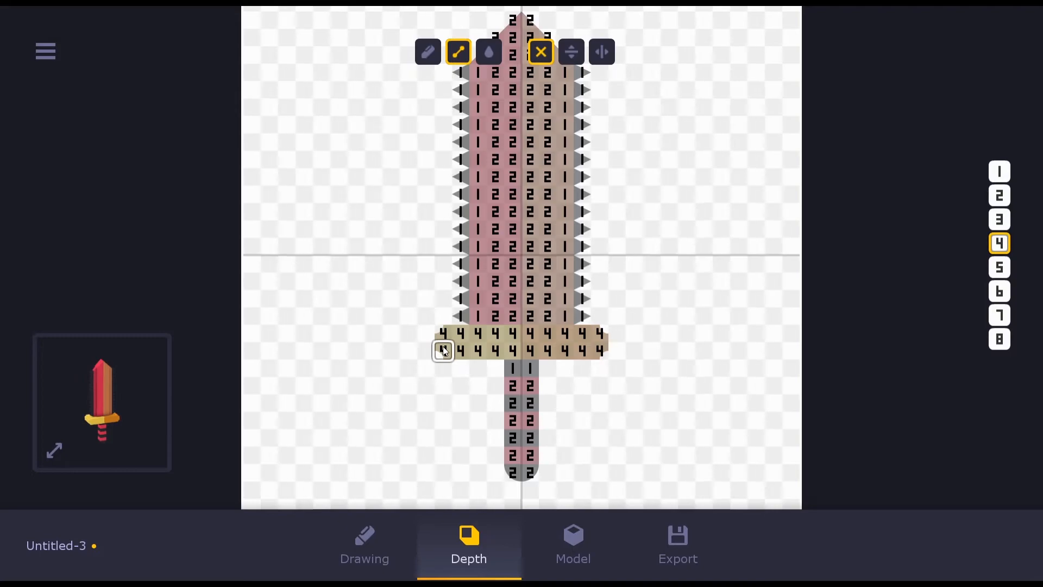
# Examine the sword and its crossguard ends from several angles in the 3D model view, and return to the drawing
pyautogui.click(575, 550)
pyautogui.moveTo(570, 366); pyautogui.dragTo(488, 407)
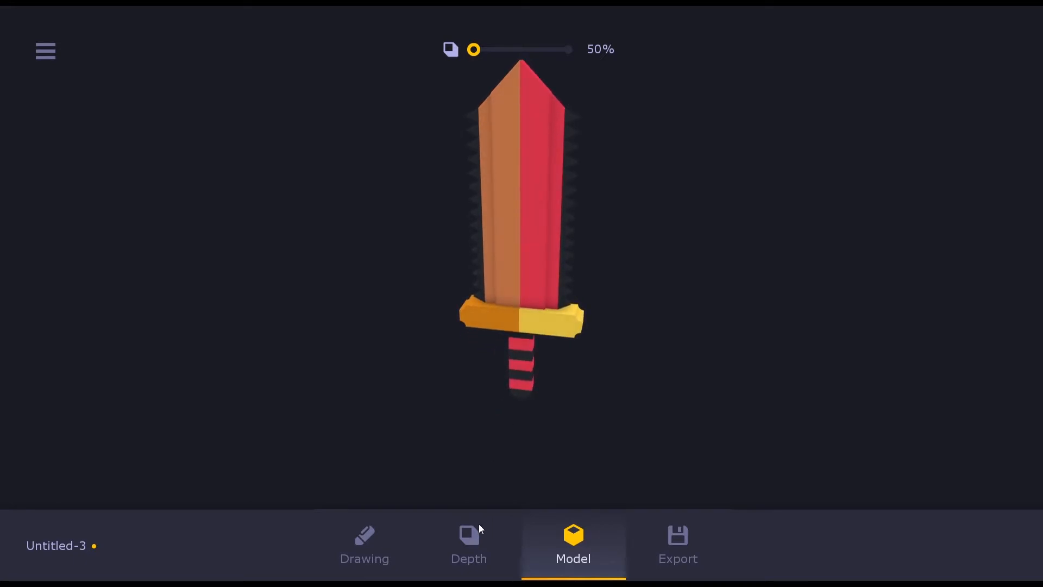
pyautogui.moveTo(585, 415); pyautogui.dragTo(598, 379)
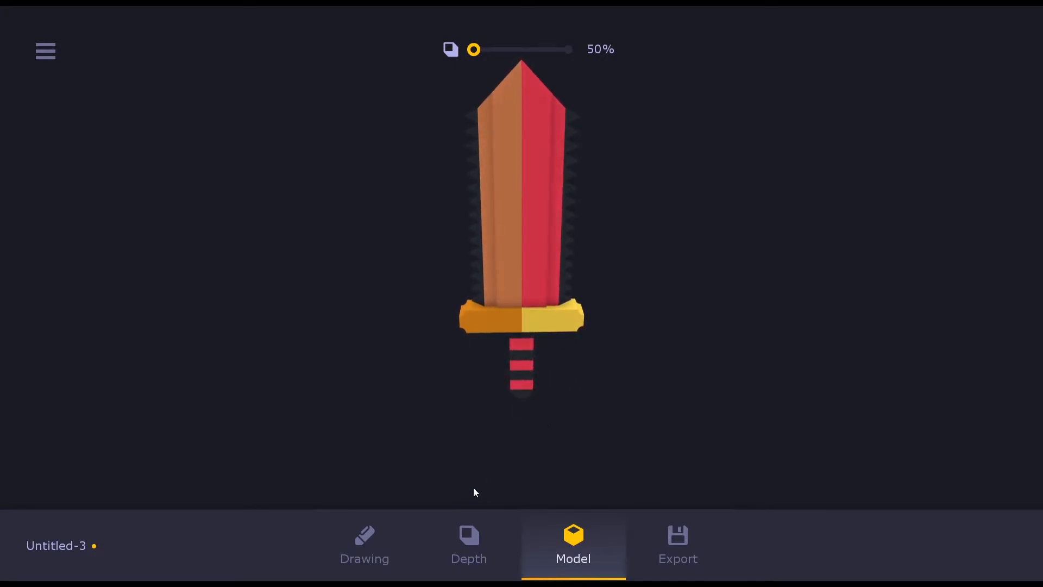
pyautogui.click(360, 546)
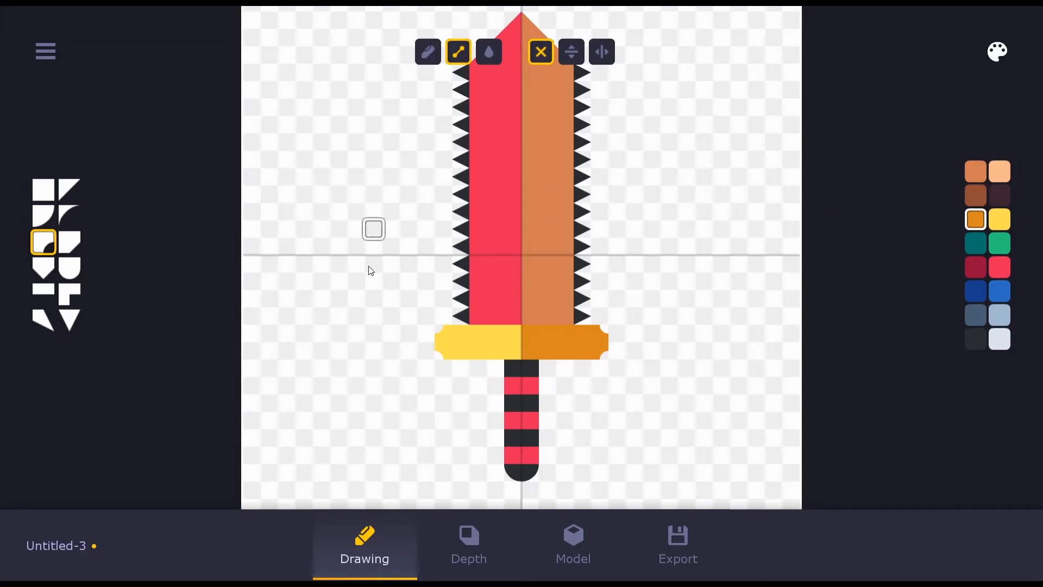
# Save the sword drawing as swordy and start a new blank drawing
pyautogui.click(46, 52)
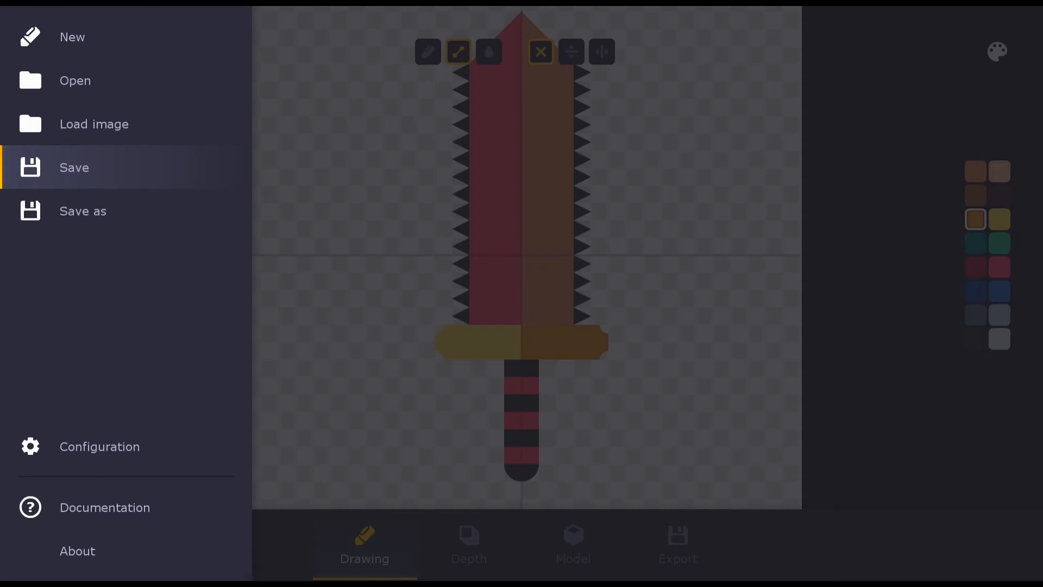
pyautogui.press('Return')
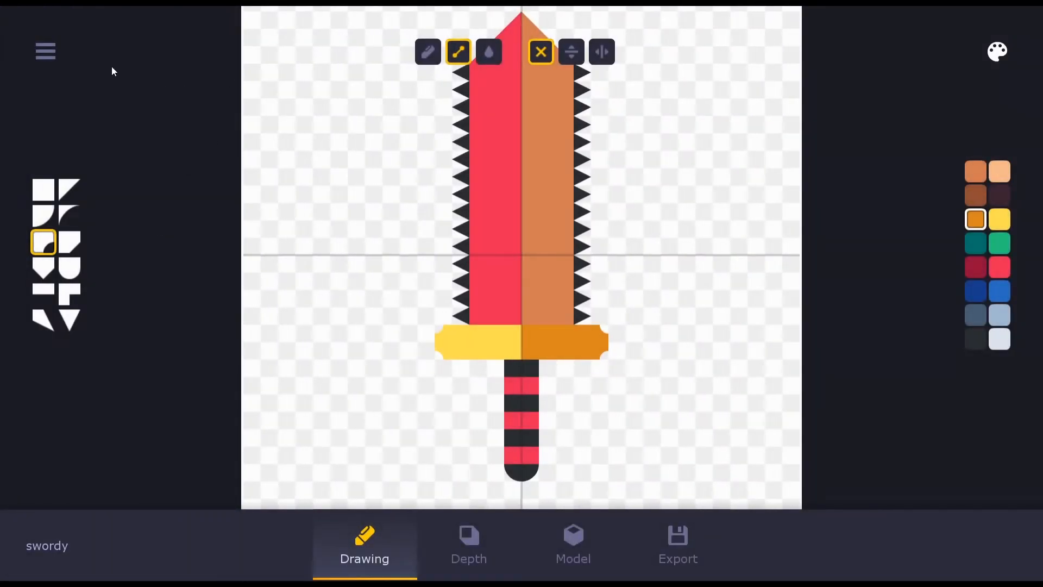
pyautogui.click(46, 52)
pyautogui.click(79, 50)
pyautogui.click(515, 264)
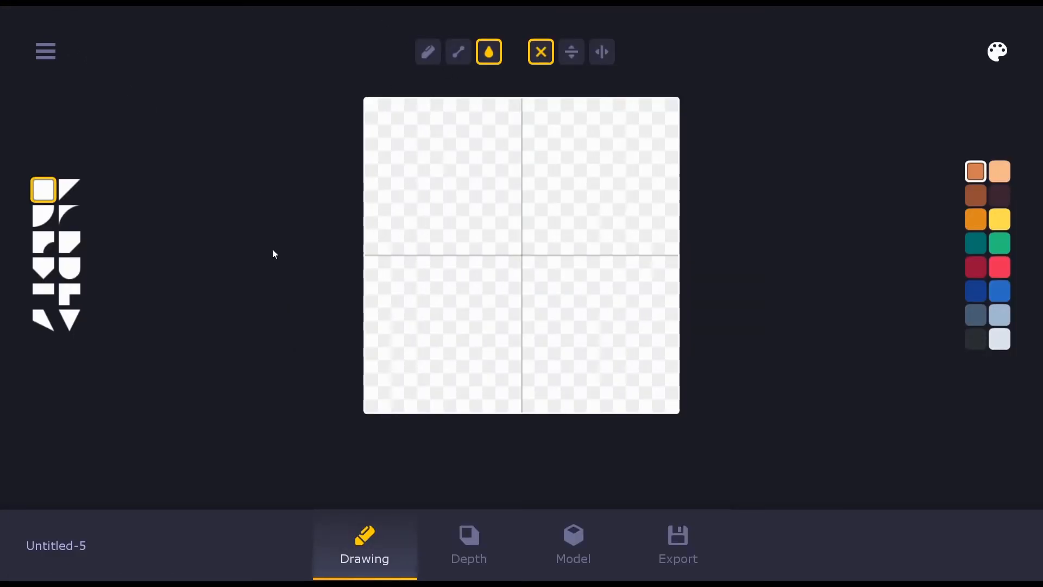
# Try to place a rotated orange quarter-circle on the canvas, undo the full-canvas fill and switch to the Pencil tool
pyautogui.click(46, 215)
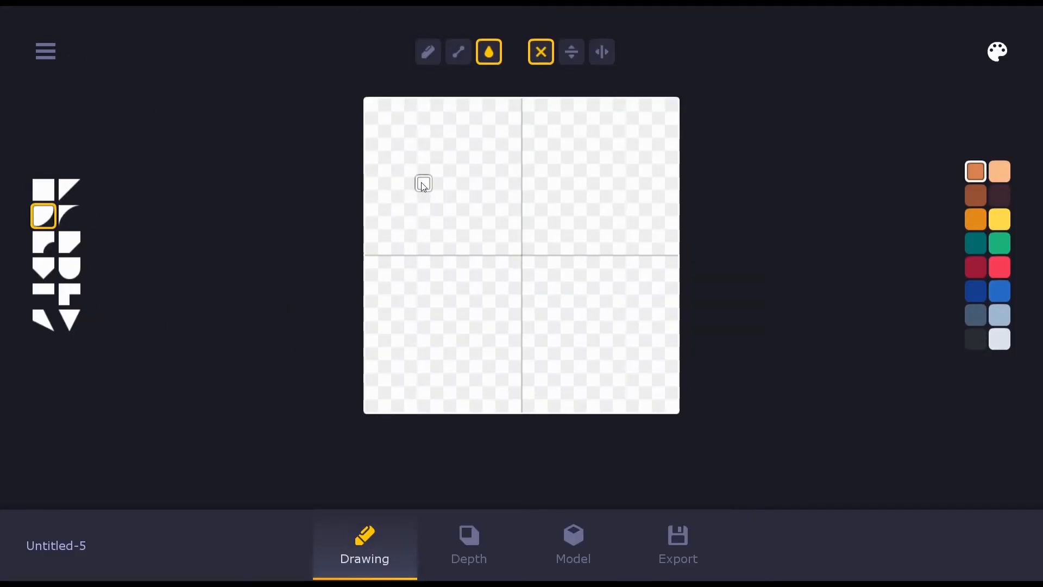
pyautogui.press('r')
pyautogui.press('r')
pyautogui.click(427, 187)
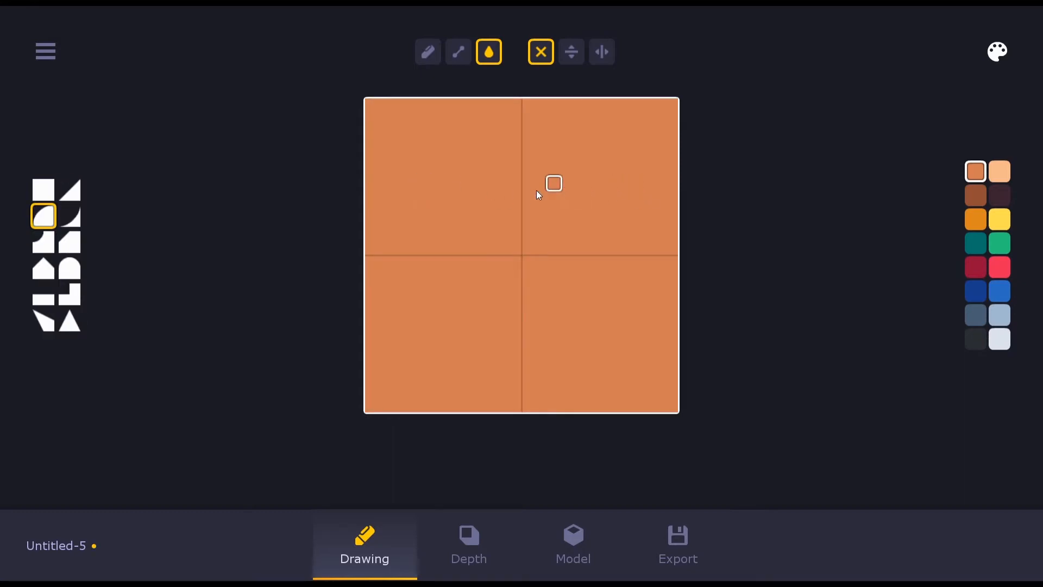
pyautogui.click(428, 52)
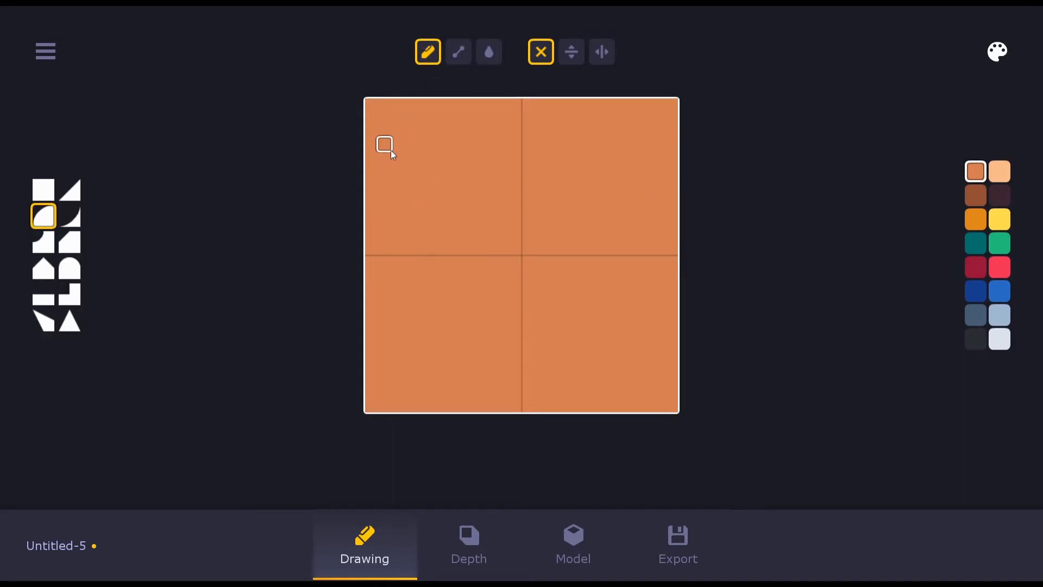
pyautogui.hotkey('ctrl', 'z')
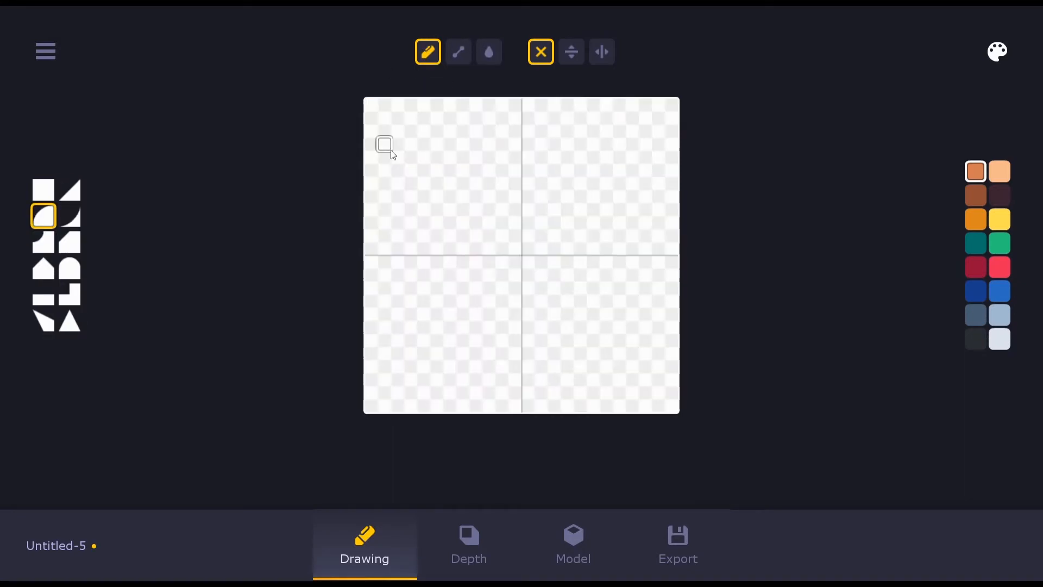
# Place two orange quarter-circles in the canvas's upper half as mirrored rounded corners, one on each side of the vertical centre line
pyautogui.click(428, 185)
pyautogui.press('r')
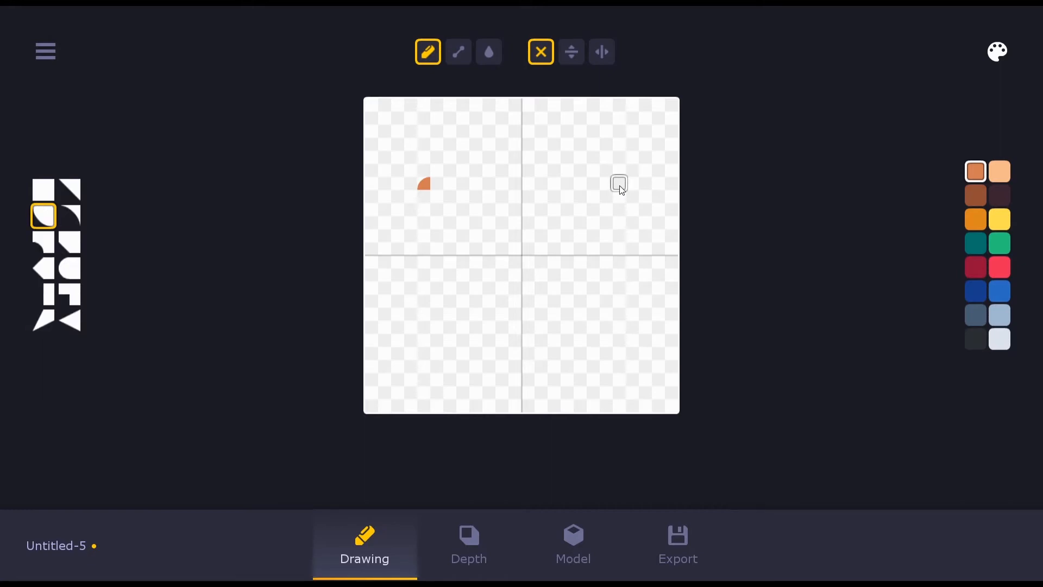
pyautogui.press('r')
pyautogui.press('r')
pyautogui.click(621, 189)
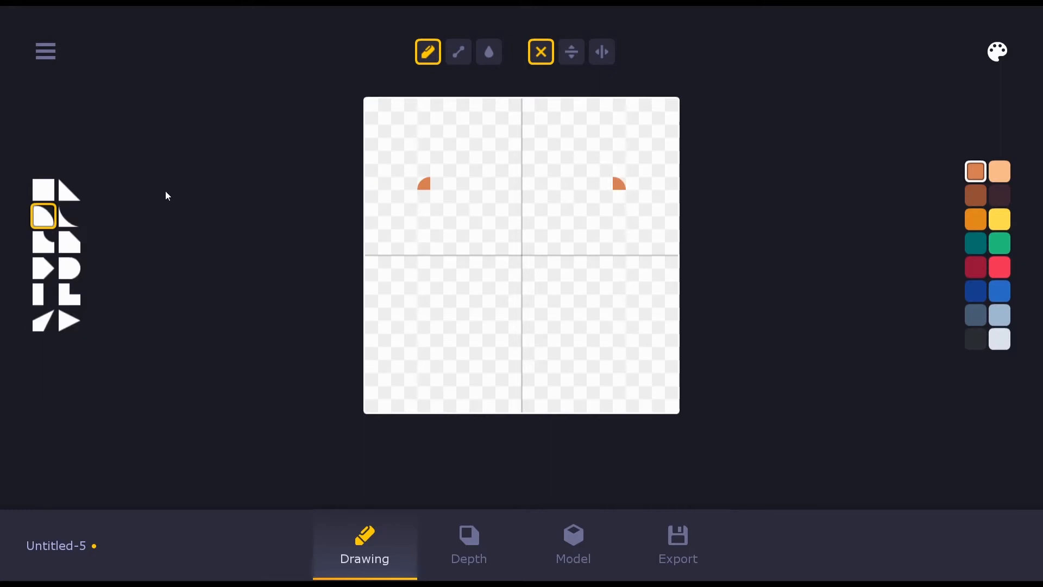
# Draw an orange rectangular chest outline across the middle of the canvas using the full square shape and the Line tool
pyautogui.click(44, 191)
pyautogui.click(457, 52)
pyautogui.moveTo(433, 185); pyautogui.dragTo(614, 303)
pyautogui.moveTo(424, 302); pyautogui.dragTo(600, 305)
pyautogui.moveTo(423, 300); pyautogui.dragTo(426, 209)
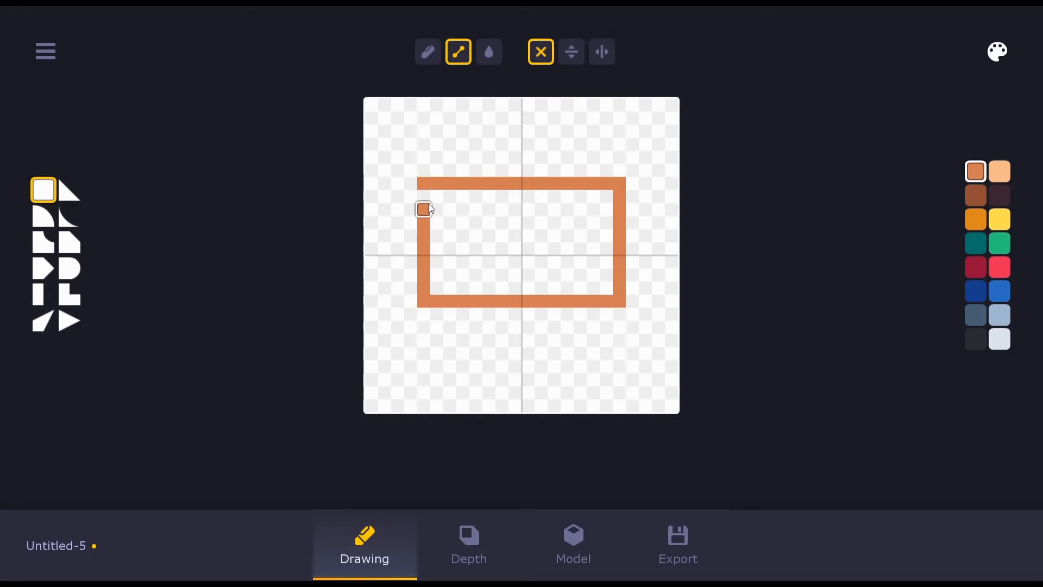
# Add a light grey two-by-two-cell clasp on the chest's vertical centre line and a dark red horizontal band on both sides of it
pyautogui.click(1001, 340)
pyautogui.click(521, 230)
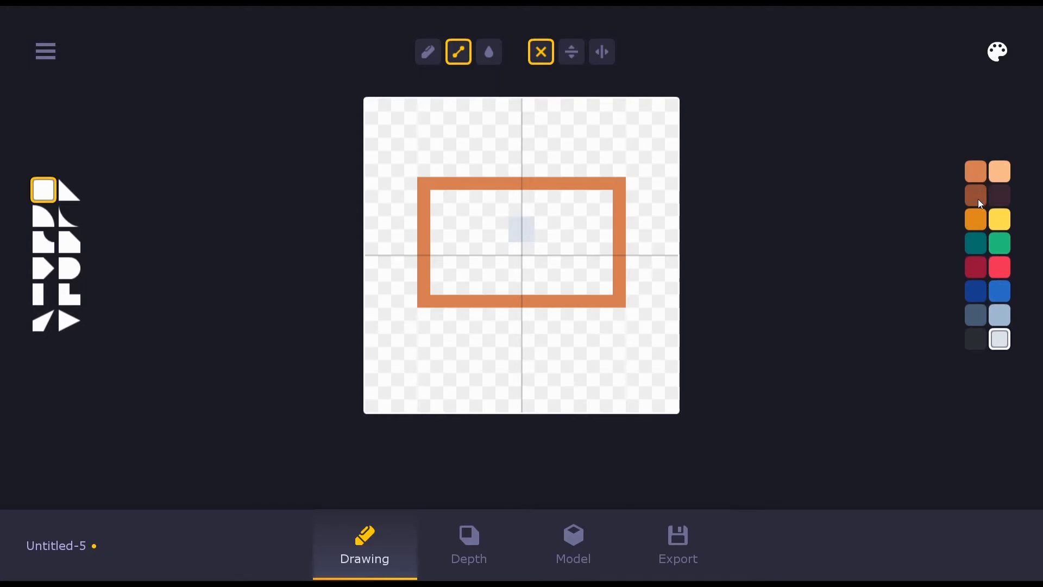
pyautogui.click(978, 199)
pyautogui.click(980, 265)
pyautogui.moveTo(515, 225); pyautogui.dragTo(616, 223)
pyautogui.click(424, 222)
pyautogui.click(1000, 340)
pyautogui.click(527, 223)
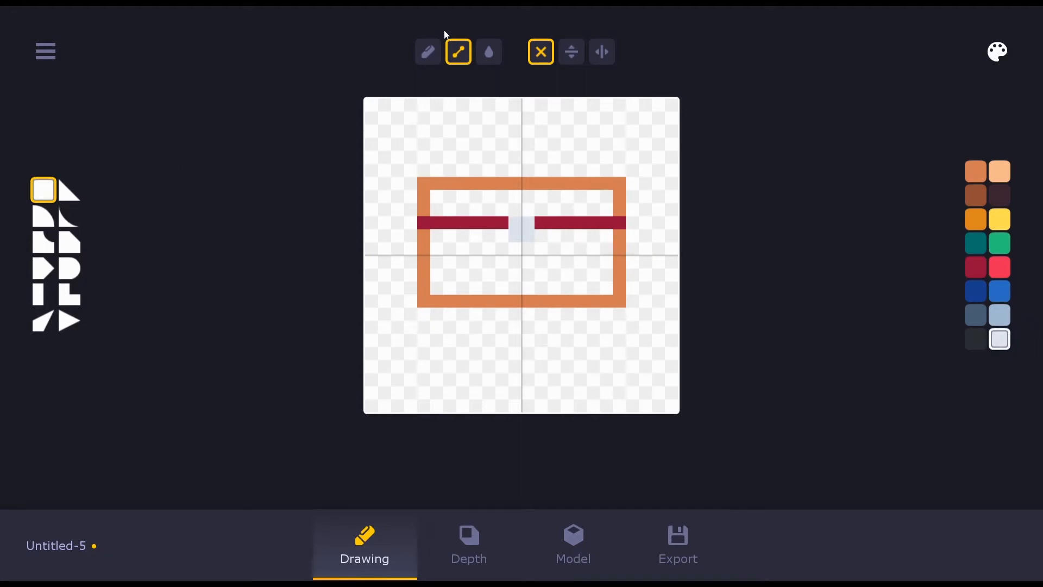
# Fill the empty areas above and below the dark red band with orange
pyautogui.click(490, 53)
pyautogui.click(983, 173)
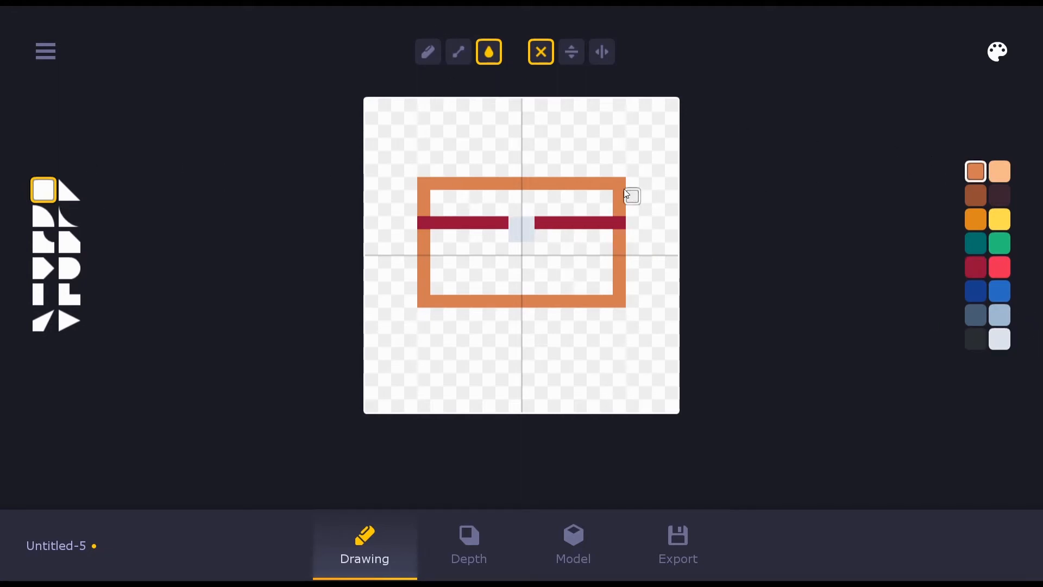
pyautogui.click(572, 202)
pyautogui.click(595, 272)
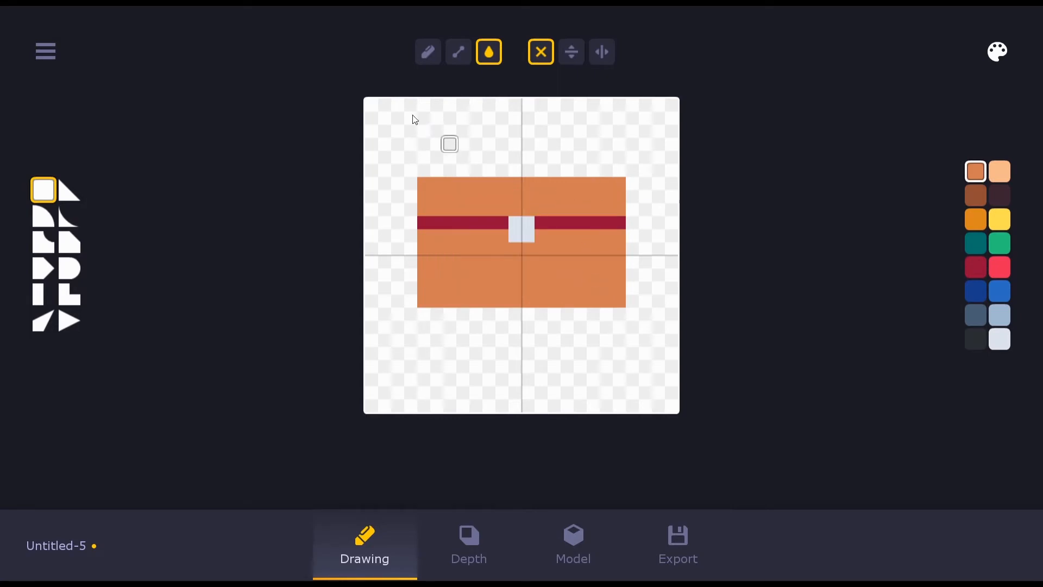
pyautogui.click(1000, 339)
pyautogui.click(469, 316)
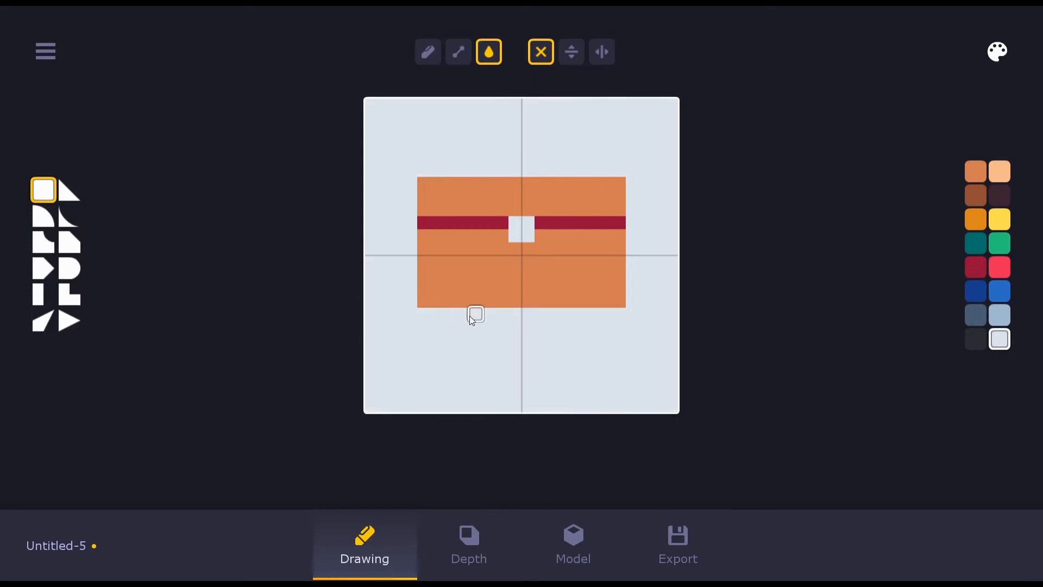
pyautogui.hotkey('ctrl', 'z')
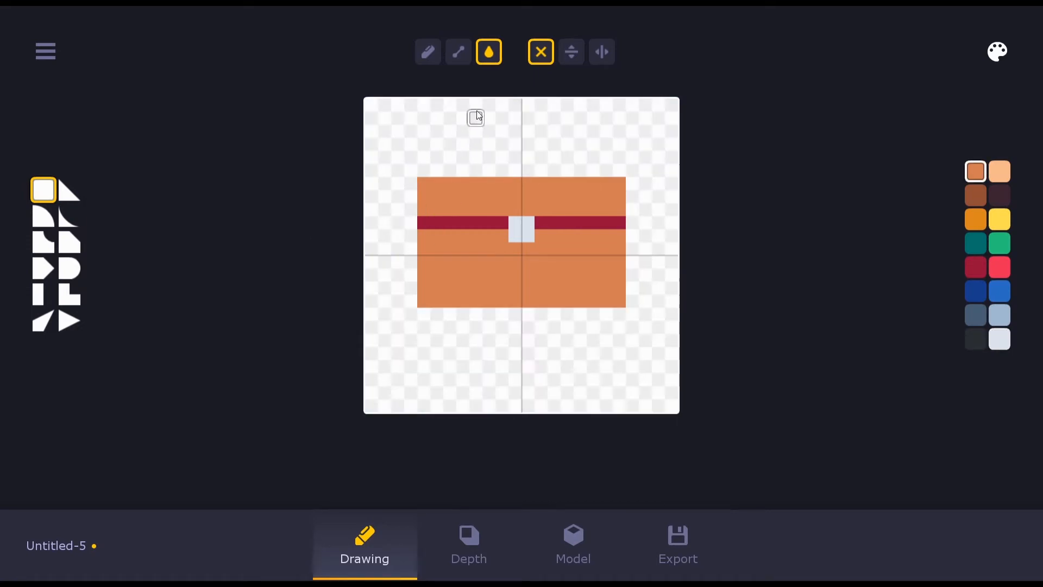
# Draw two light grey feet, each two cells wide, beneath the chest with the Pencil tool
pyautogui.click(430, 53)
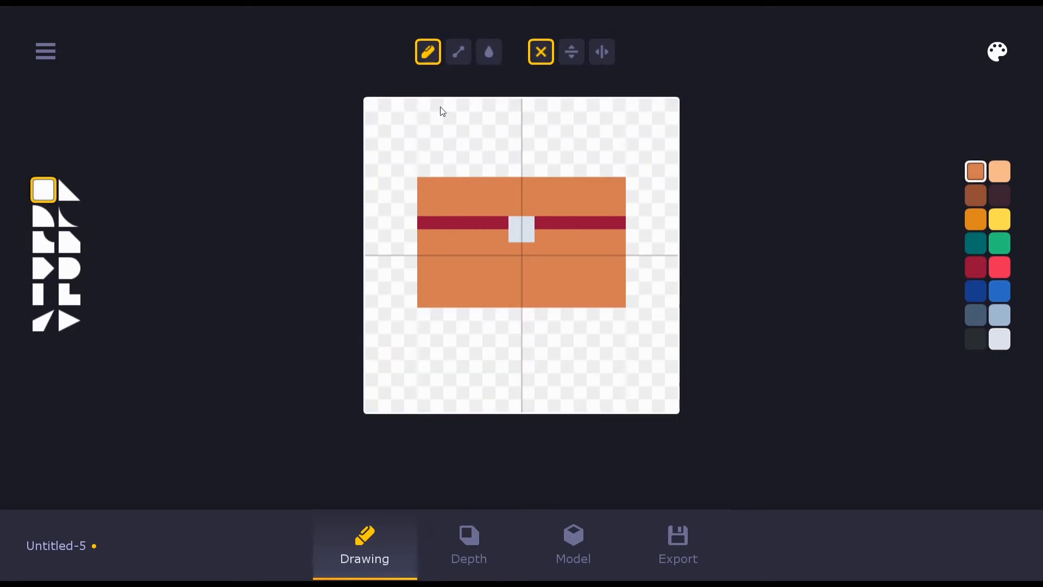
pyautogui.click(1000, 347)
pyautogui.click(456, 314)
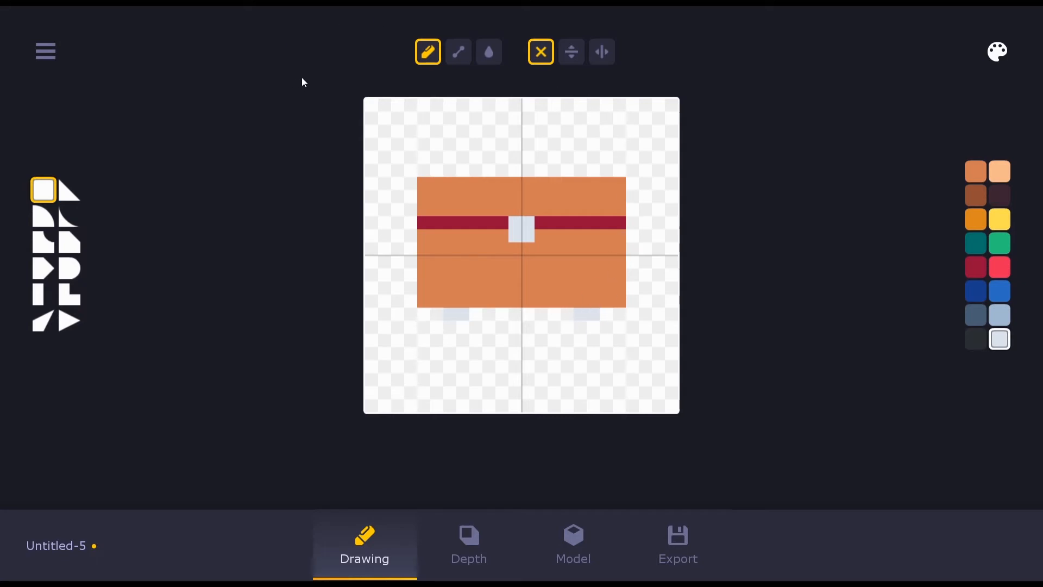
# Place light grey quarter-round handle ends against both sides of the chest, one cell row above the dark red band
pyautogui.click(44, 216)
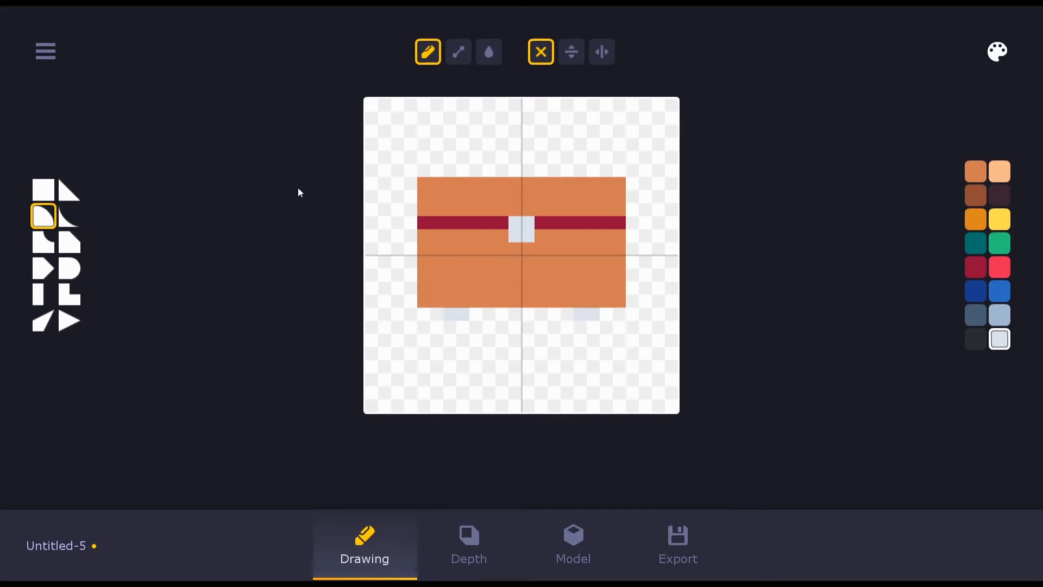
pyautogui.press('r')
pyautogui.press('r')
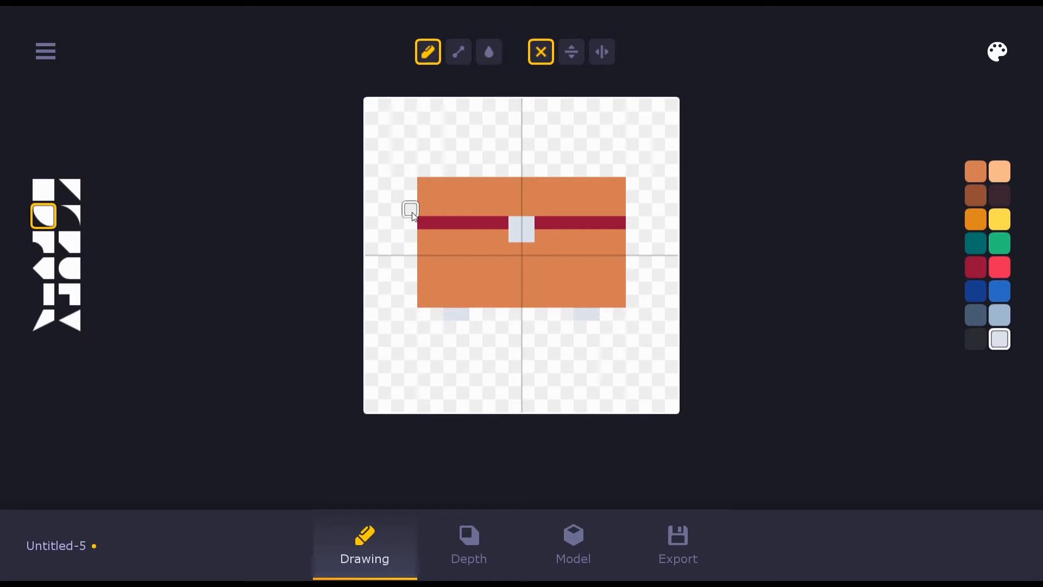
pyautogui.press('r')
pyautogui.scroll(1, 639, 214)
pyautogui.scroll(-1, 639, 214)
pyautogui.click(639, 214)
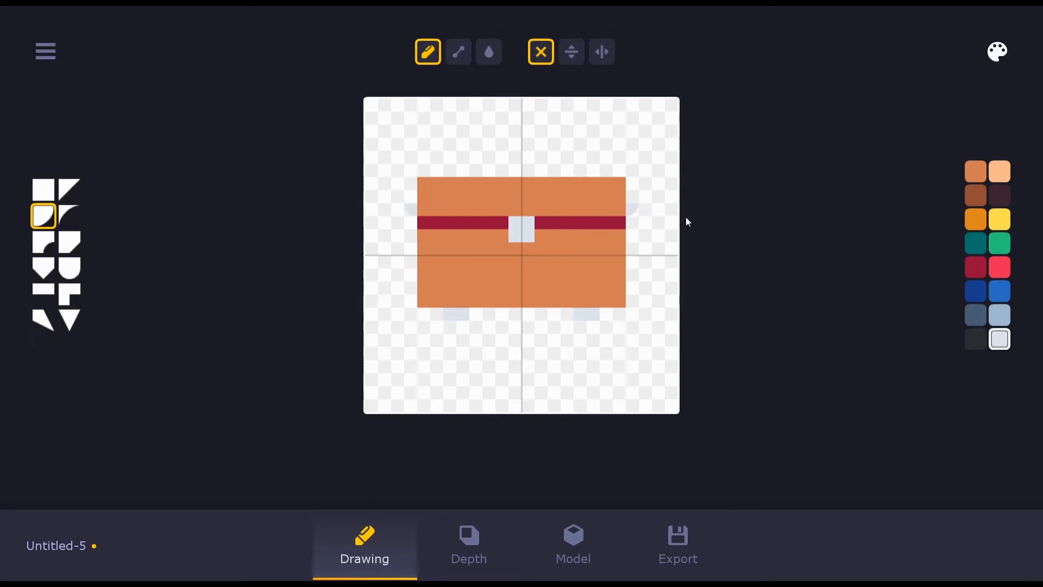
# Draw a light grey square-cell handle rising from both rounded ends and crossing above the chest
pyautogui.click(49, 192)
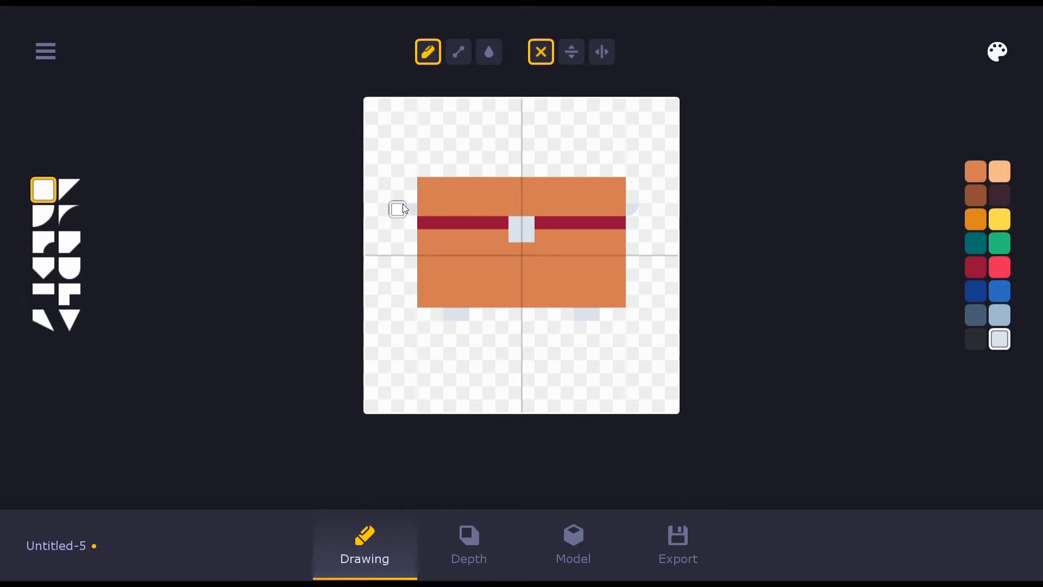
pyautogui.moveTo(410, 200)
pyautogui.mouseDown()
pyautogui.moveTo(409, 131)
pyautogui.moveTo(624, 133)
pyautogui.mouseUp()
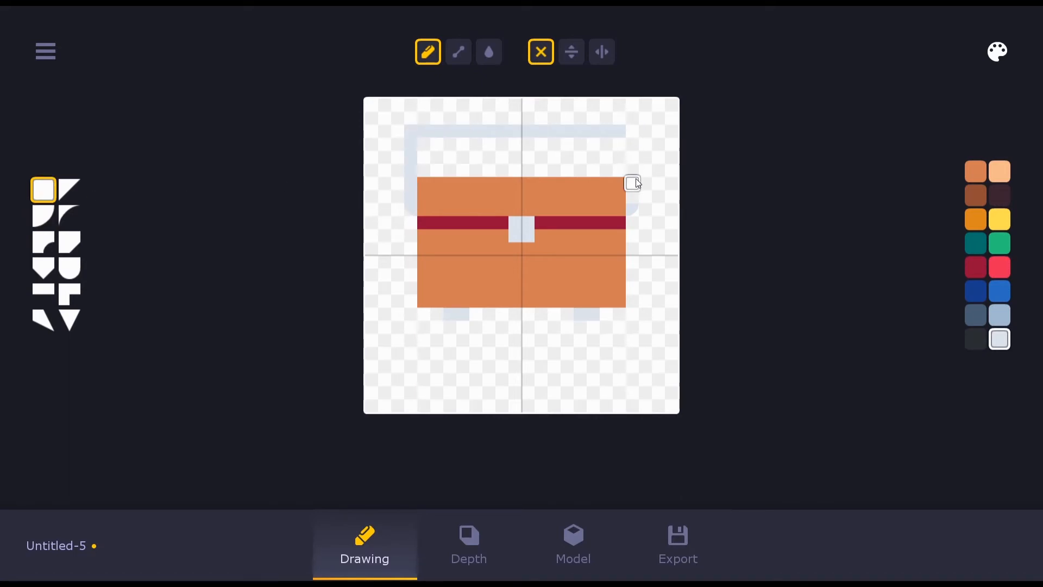
pyautogui.moveTo(633, 189); pyautogui.dragTo(634, 135)
# Round the handle's two upper corners with quarter-round shapes rotated to match each corner
pyautogui.click(45, 218)
pyautogui.scroll(-1, 419, 141)
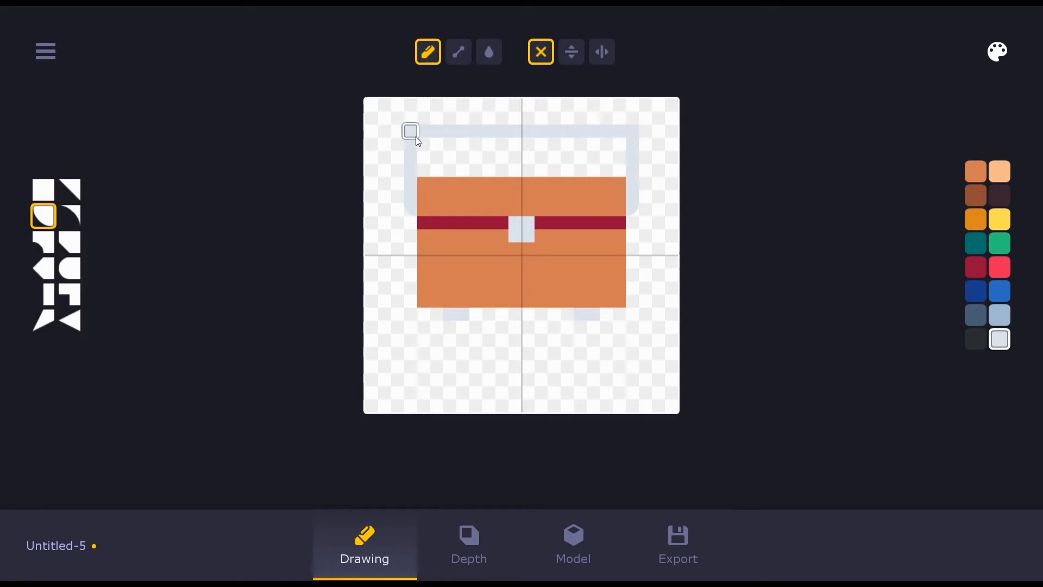
pyautogui.scroll(-1, 415, 136)
pyautogui.click(416, 136)
pyautogui.scroll(-2, 628, 129)
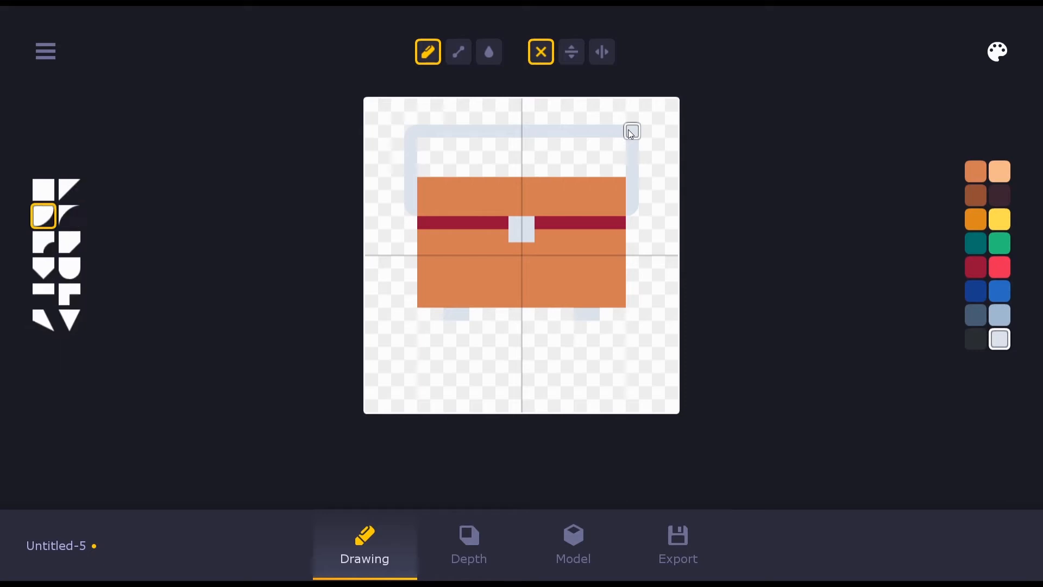
pyautogui.scroll(-1, 632, 136)
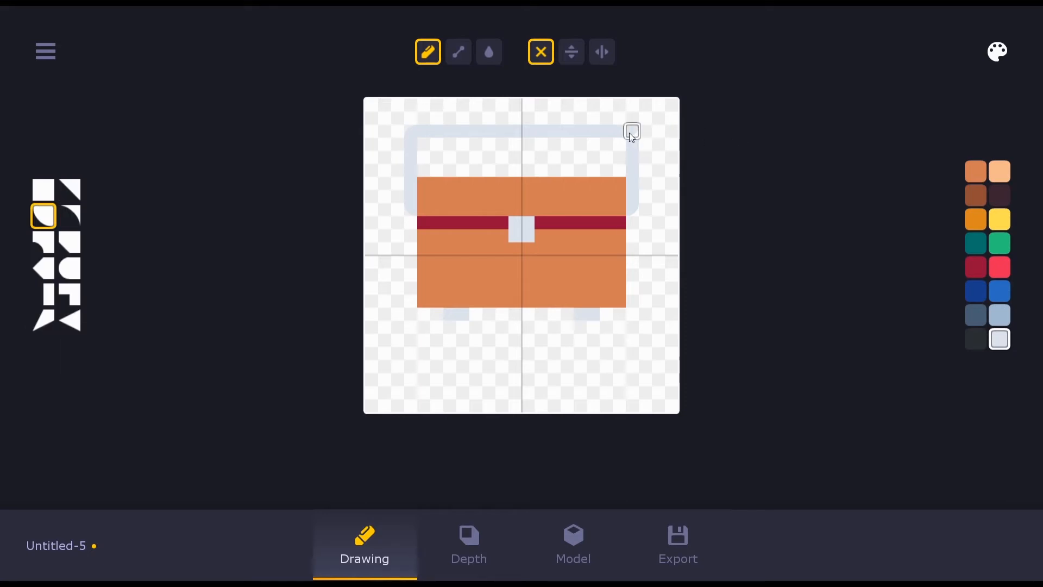
pyautogui.scroll(-2, 629, 132)
pyautogui.click(629, 132)
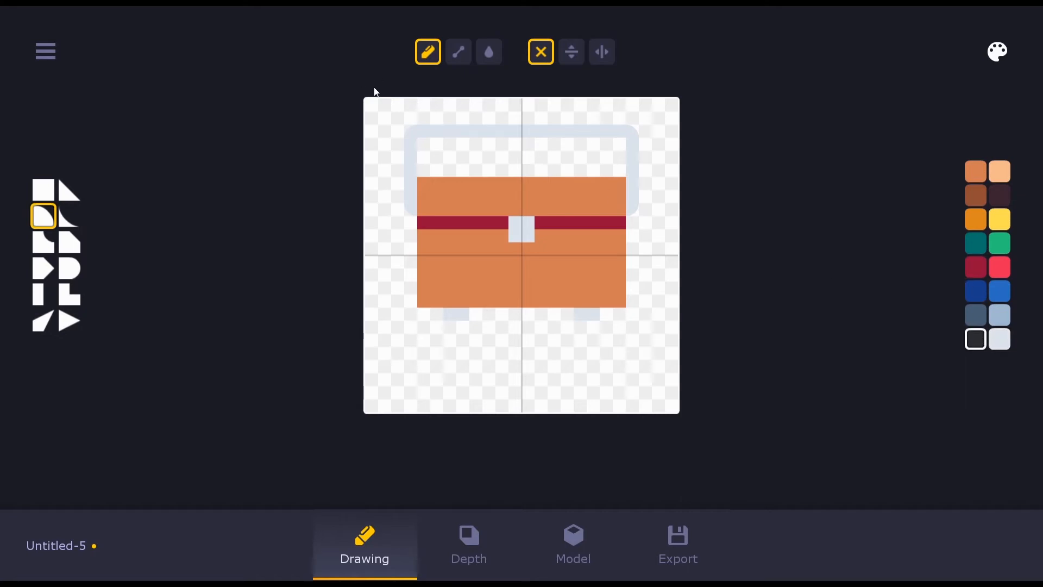
# Draw a near-black grip seven cells wide on the handle's crossbar, thickened above and below with half-square cells
pyautogui.click(45, 190)
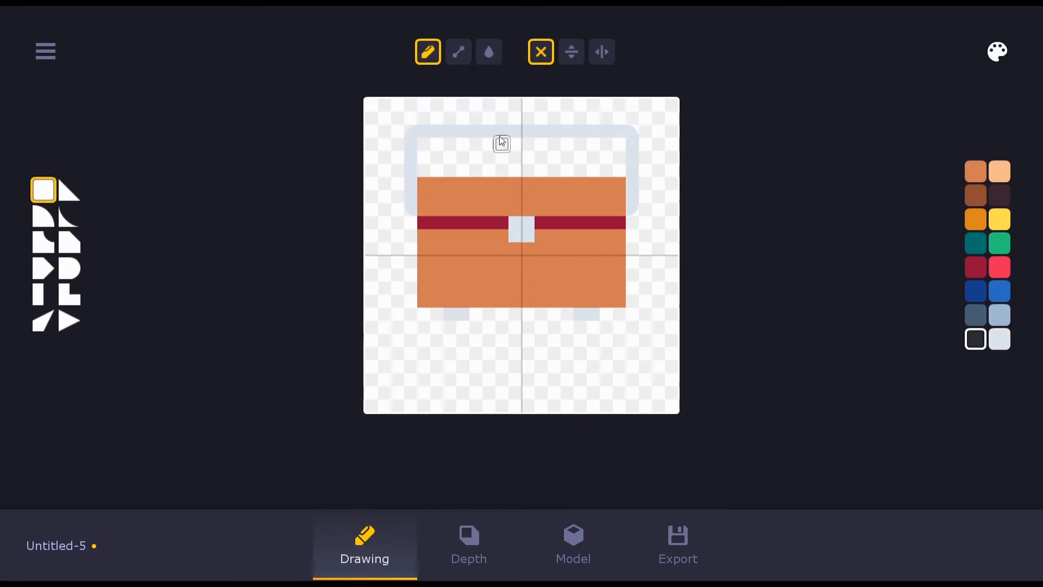
pyautogui.moveTo(488, 132); pyautogui.dragTo(571, 132)
pyautogui.click(44, 294)
pyautogui.scroll(-1, 493, 120)
pyautogui.scroll(2, 494, 121)
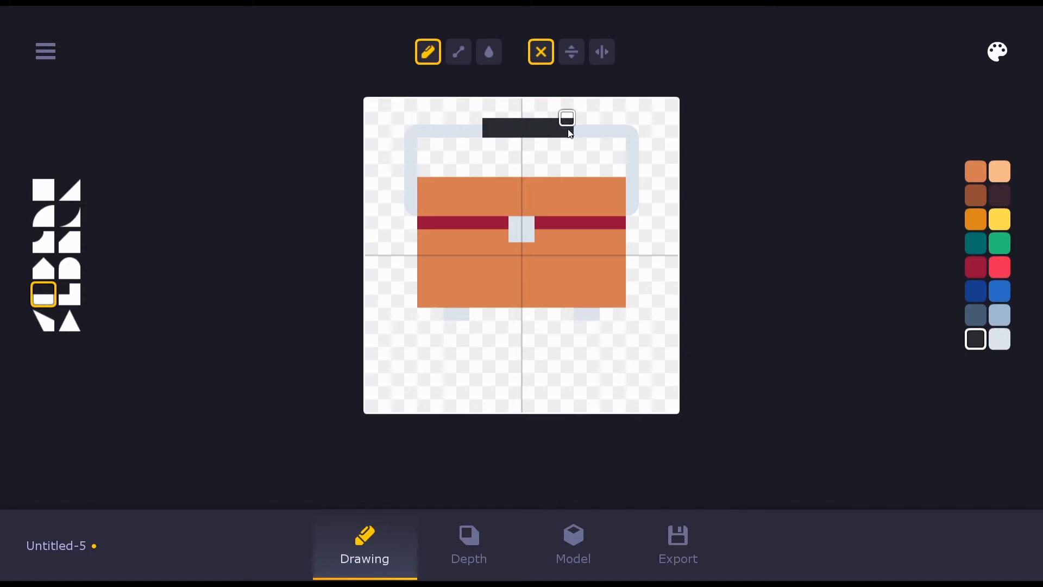
pyautogui.scroll(-2, 570, 145)
pyautogui.moveTo(571, 145); pyautogui.dragTo(483, 142)
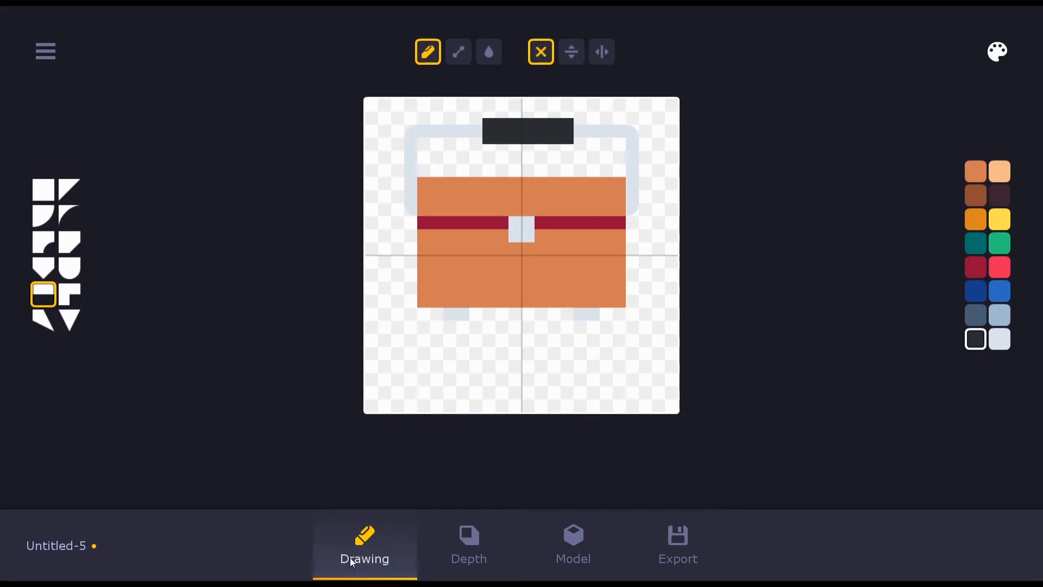
# Switch to depth editing and choose depth 8
pyautogui.click(489, 548)
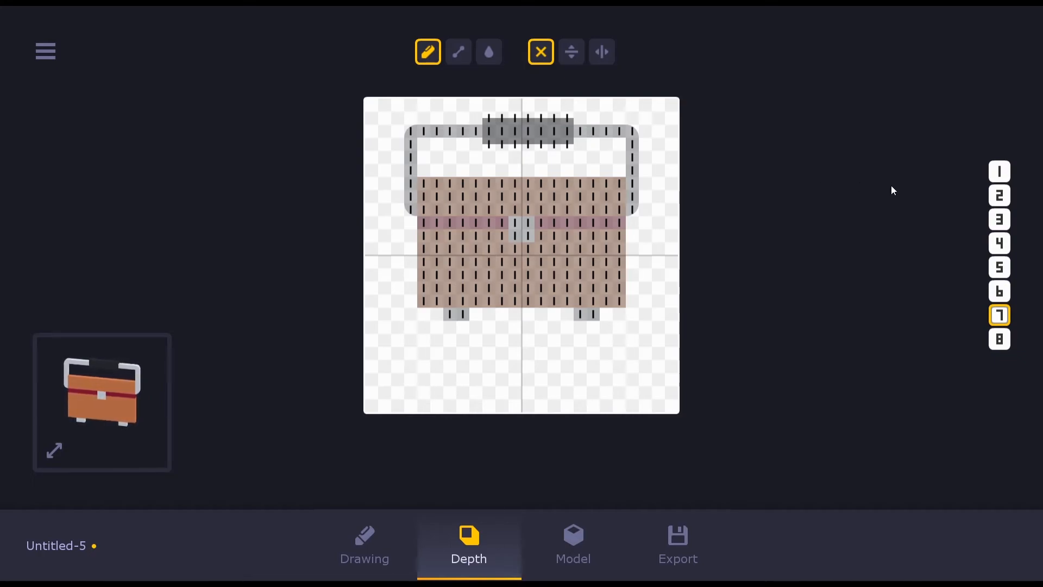
pyautogui.click(1000, 339)
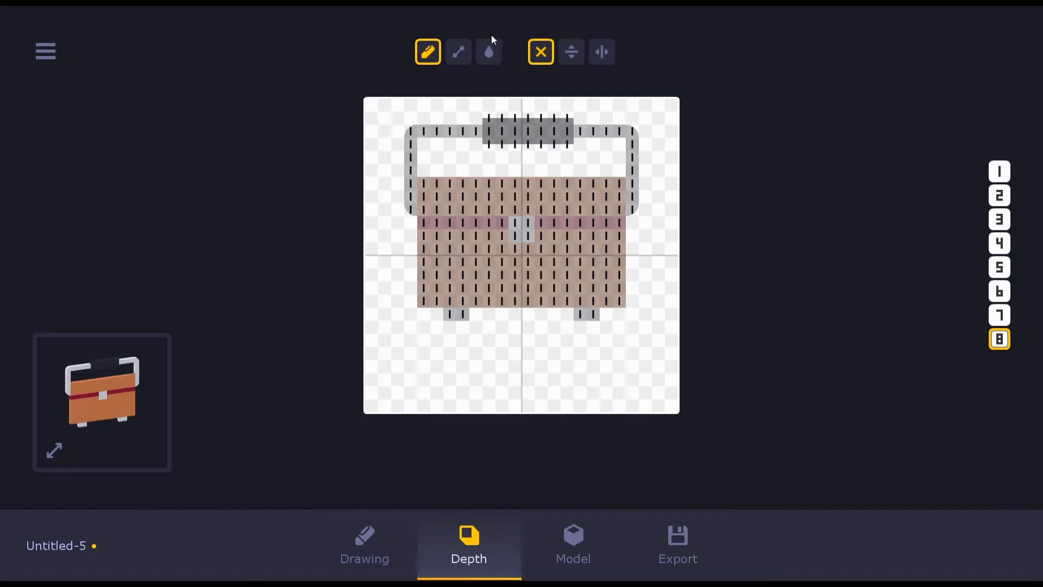
# Try to fill the whole drawing with depth 8 and undo the fill
pyautogui.click(484, 57)
pyautogui.click(476, 235)
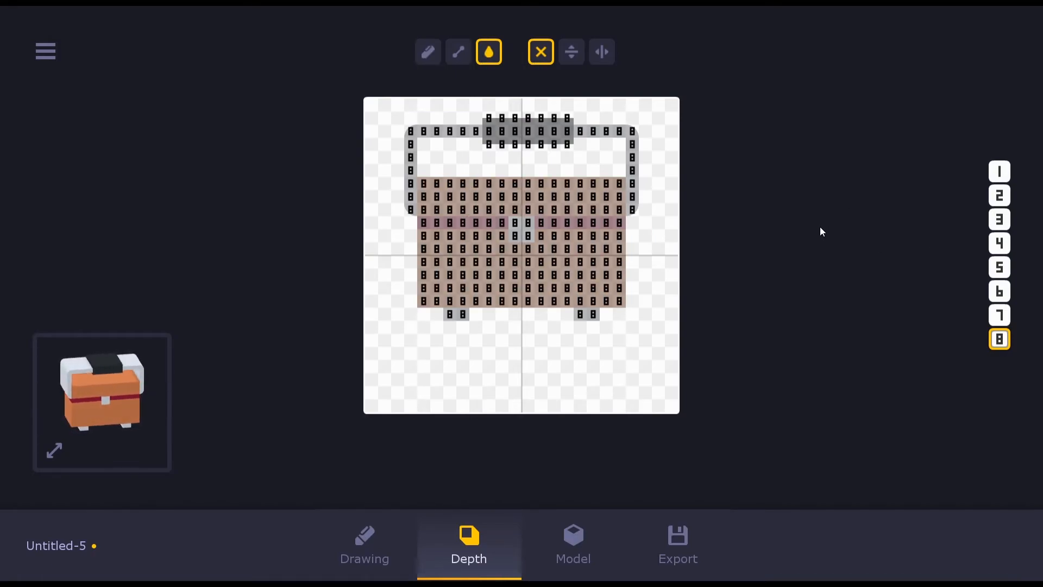
pyautogui.hotkey('ctrl', 'z')
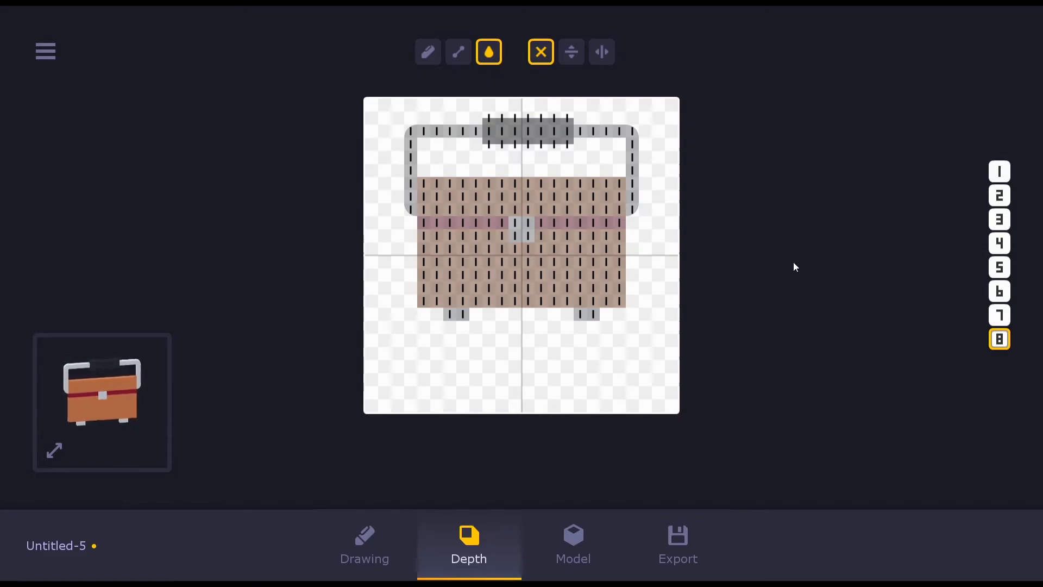
# Paint depth 8 with the Pencil tool over the three orange rows above the dark red band
pyautogui.click(428, 54)
pyautogui.moveTo(425, 200); pyautogui.dragTo(529, 208)
pyautogui.moveTo(618, 185); pyautogui.dragTo(565, 186)
pyautogui.moveTo(432, 197)
pyautogui.mouseDown()
pyautogui.moveTo(606, 200)
pyautogui.moveTo(542, 209)
pyautogui.mouseUp()
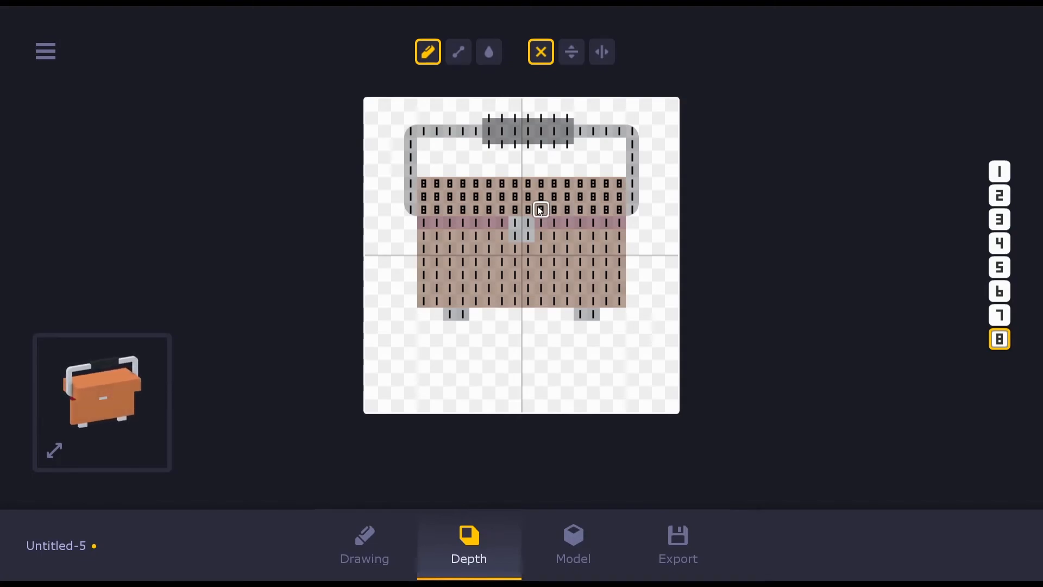
# Paint depth 8 across the orange chest body below the dark red band
pyautogui.moveTo(621, 236); pyautogui.dragTo(471, 237)
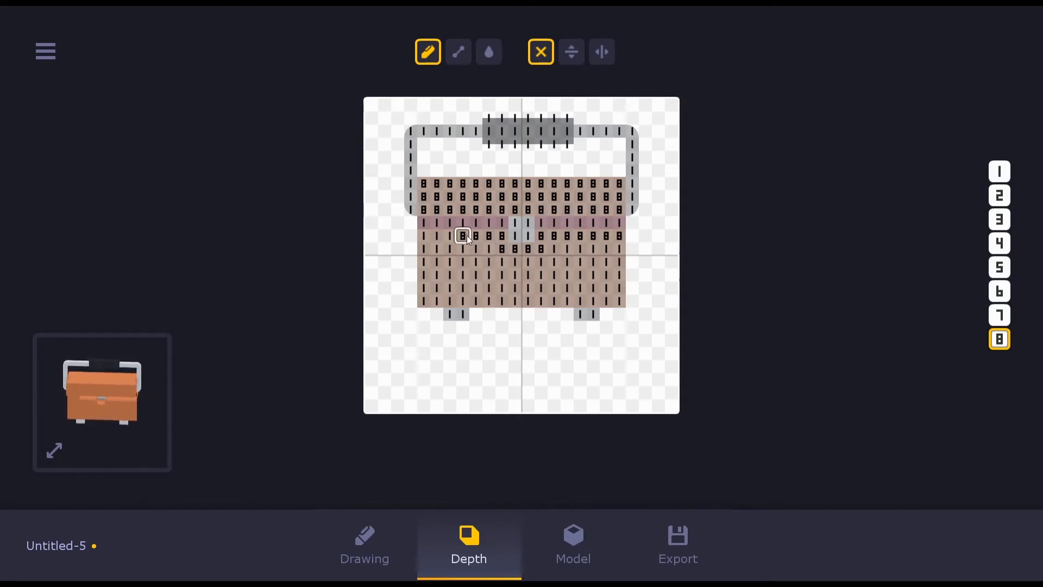
pyautogui.moveTo(423, 302); pyautogui.dragTo(463, 300)
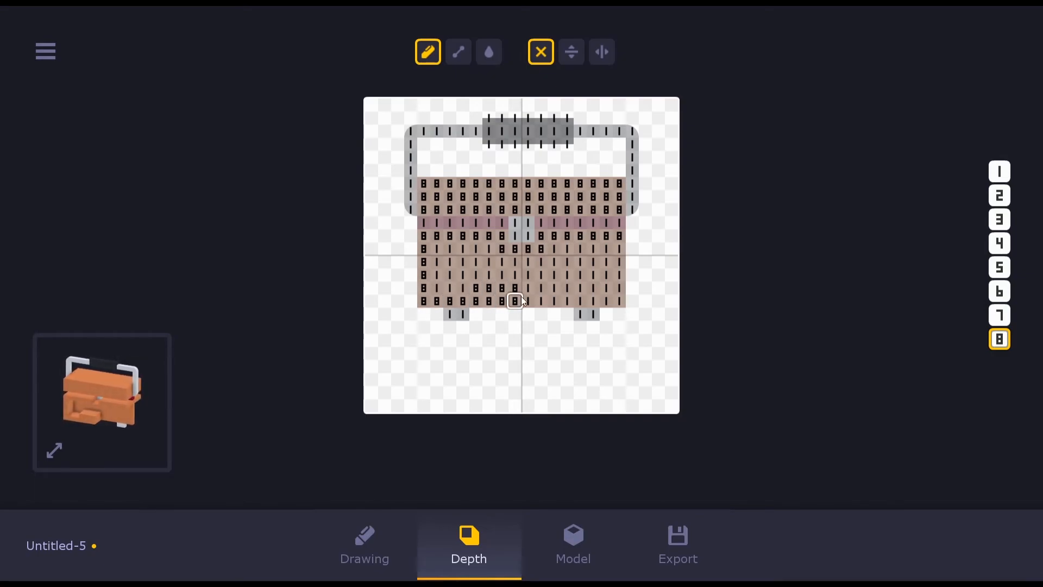
pyautogui.moveTo(608, 302); pyautogui.dragTo(619, 256)
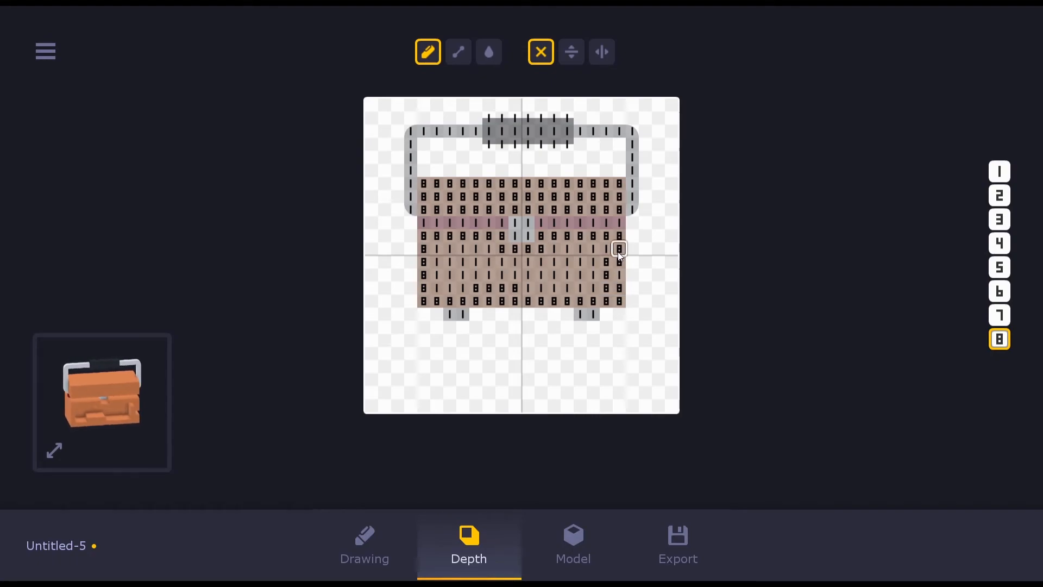
pyautogui.moveTo(521, 247)
pyautogui.mouseDown()
pyautogui.moveTo(464, 247)
pyautogui.moveTo(436, 283)
pyautogui.moveTo(482, 287)
pyautogui.mouseUp()
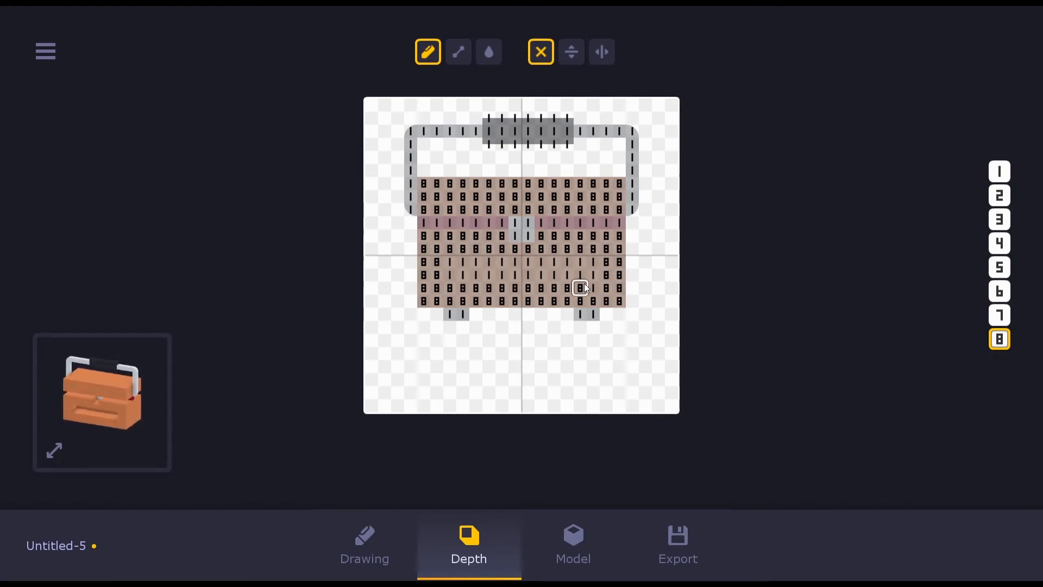
pyautogui.moveTo(453, 276); pyautogui.dragTo(518, 280)
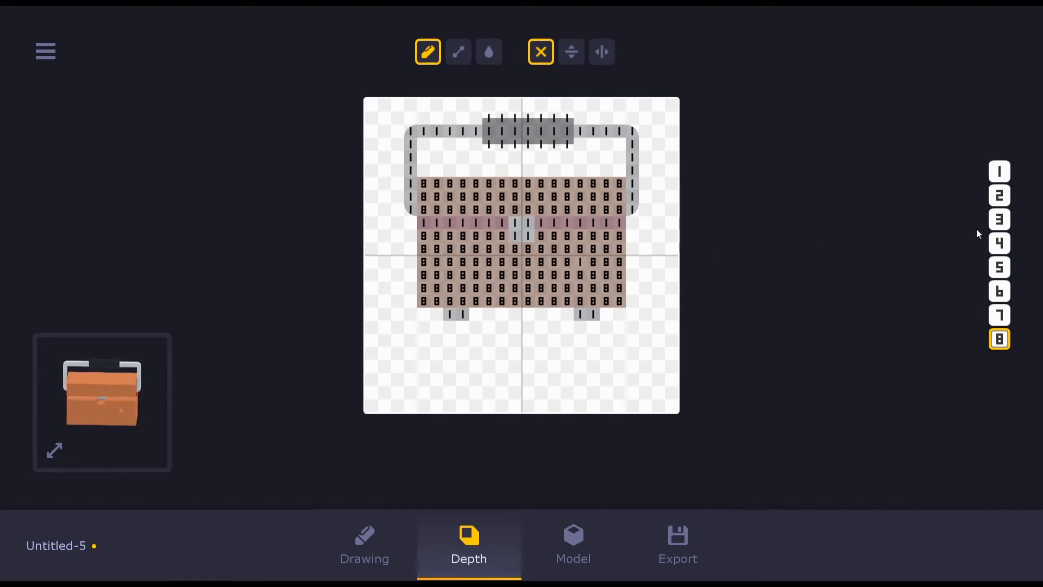
# Set the dark handle grip to depth 2 and change the chest's depth-8 areas to depth 7 with Fill
pyautogui.click(1000, 196)
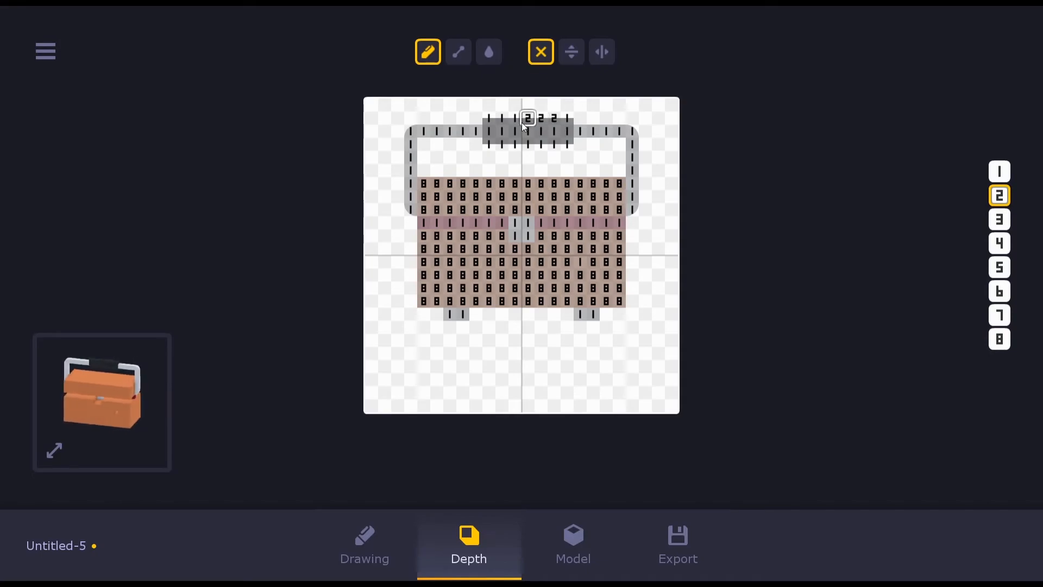
pyautogui.moveTo(489, 123)
pyautogui.mouseDown()
pyautogui.moveTo(491, 143)
pyautogui.moveTo(563, 145)
pyautogui.moveTo(563, 122)
pyautogui.moveTo(528, 133)
pyautogui.mouseUp()
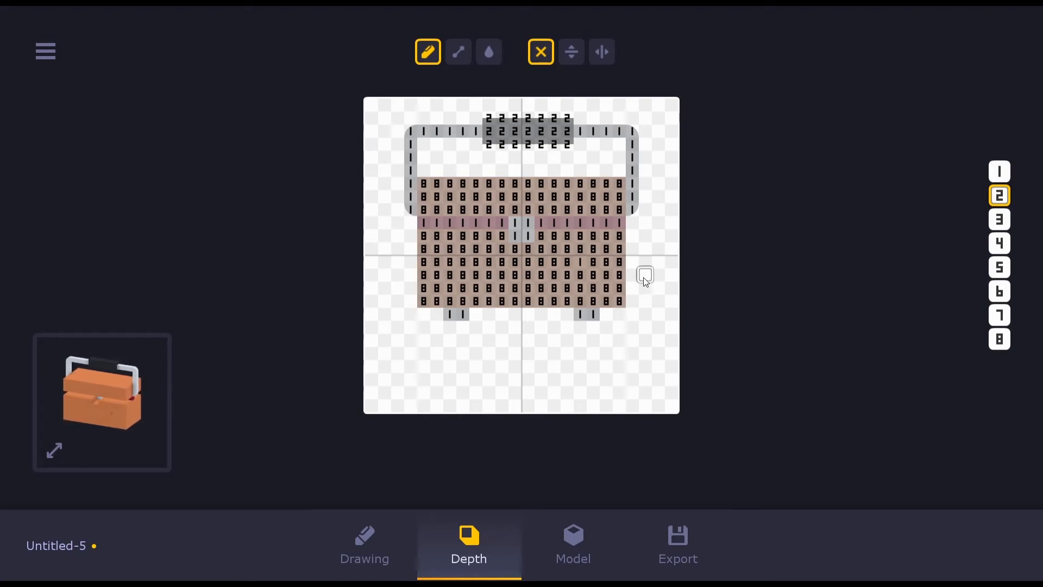
pyautogui.click(999, 316)
pyautogui.click(489, 52)
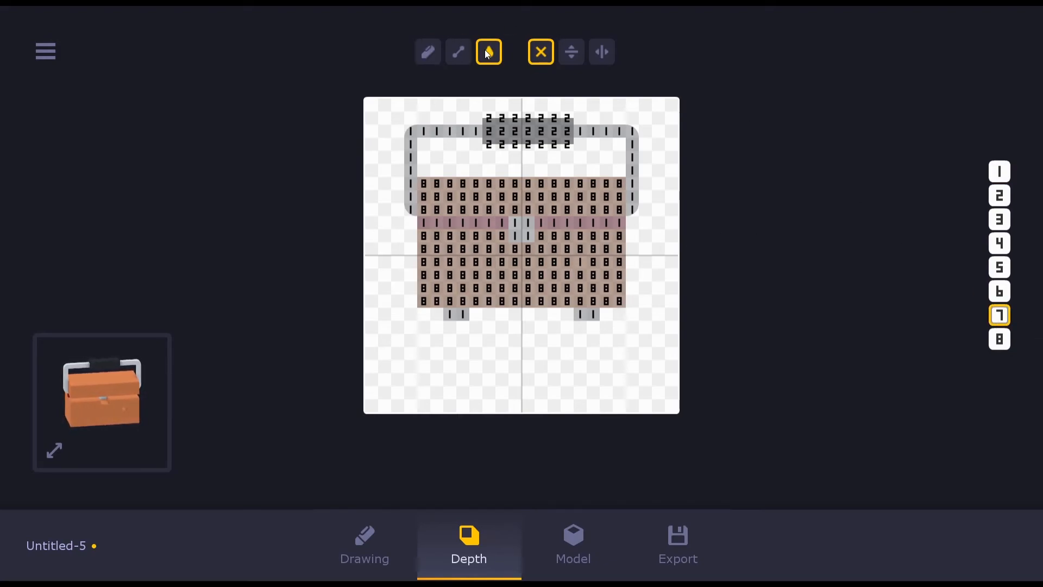
pyautogui.click(489, 197)
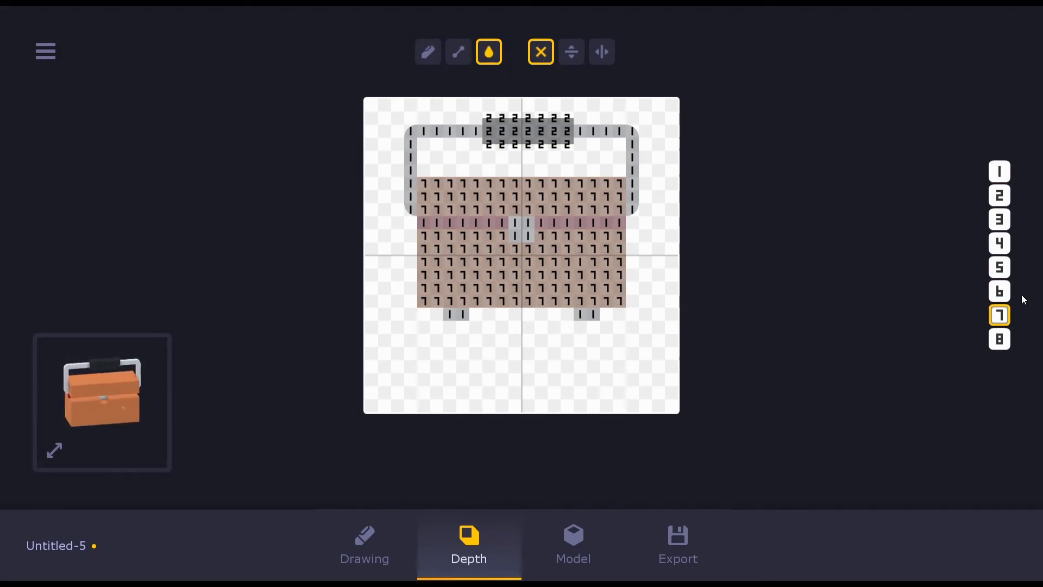
# Set the light grey clasp to depth 8 and the dark red band to depth 7 with the Pencil tool
pyautogui.click(1000, 340)
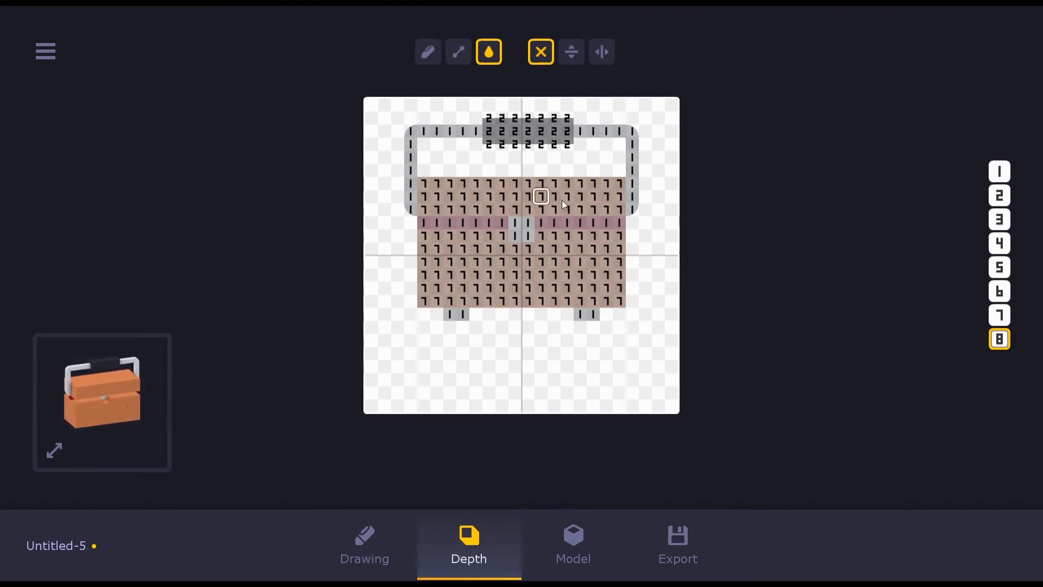
pyautogui.click(428, 54)
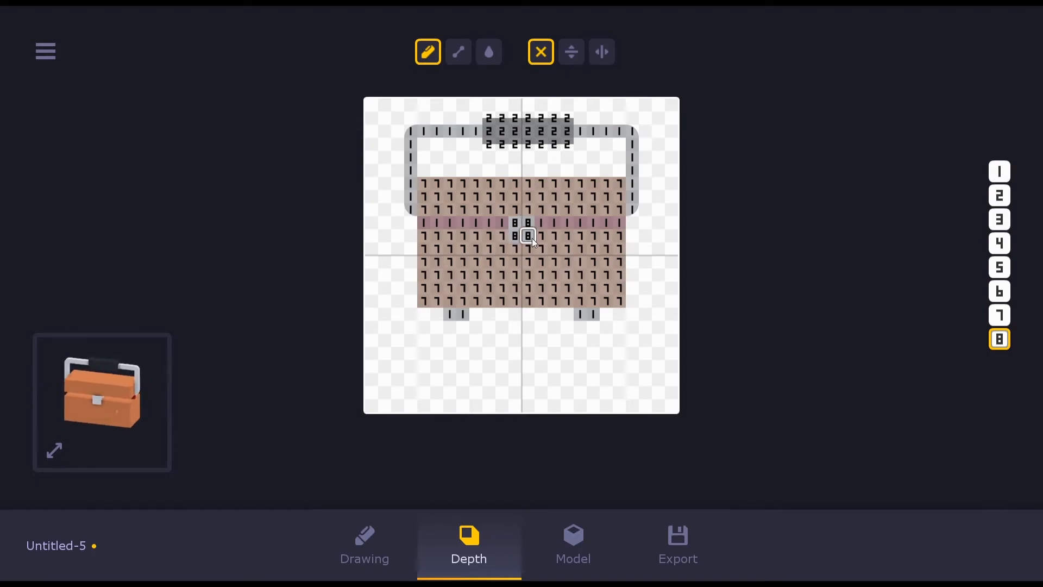
pyautogui.click(1002, 317)
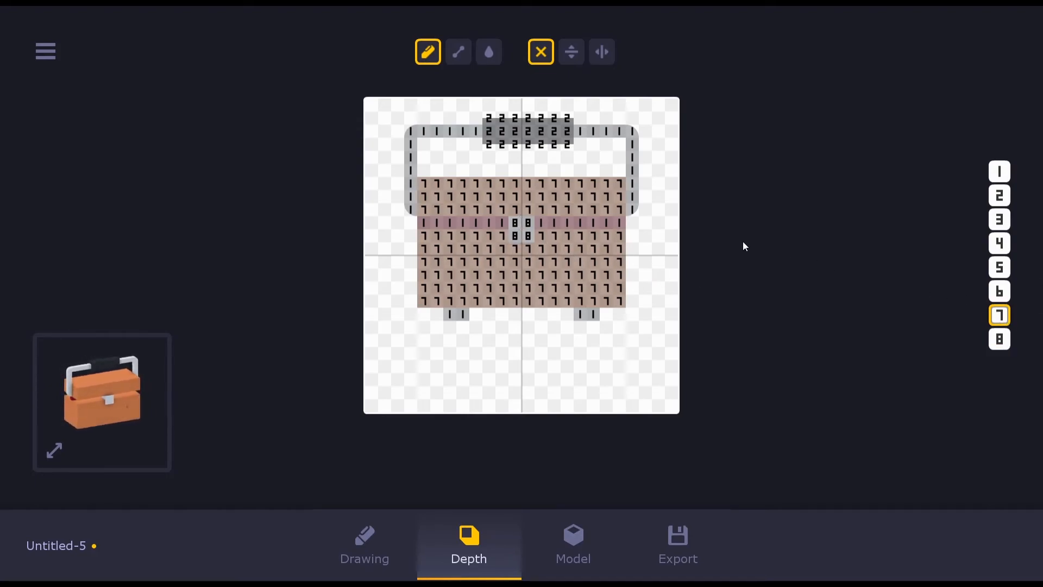
pyautogui.moveTo(566, 223)
pyautogui.mouseDown()
pyautogui.moveTo(542, 224)
pyautogui.moveTo(617, 227)
pyautogui.mouseUp()
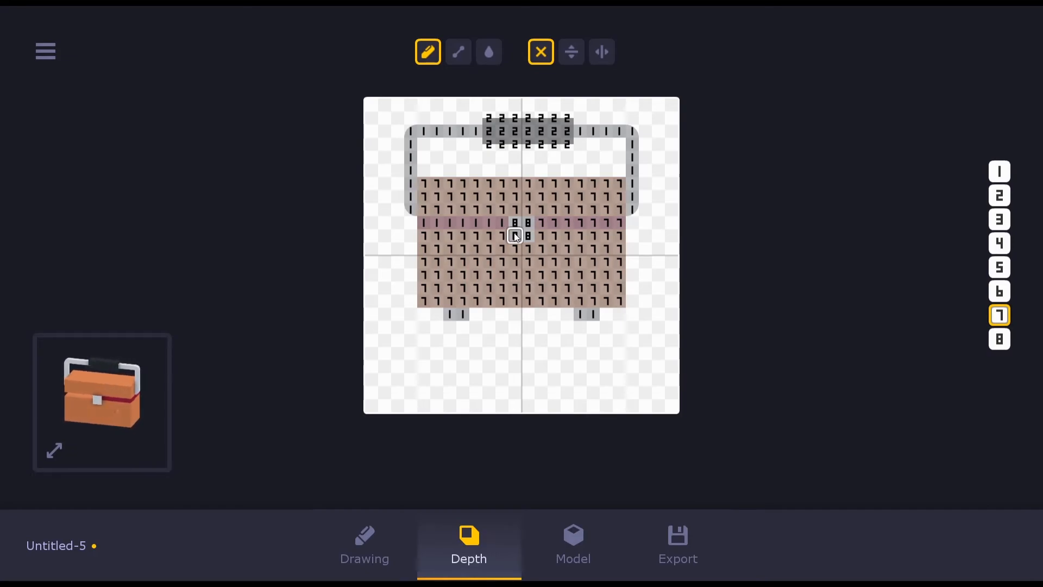
# Set both feet beneath the chest to depth 5
pyautogui.click(999, 267)
pyautogui.moveTo(577, 315); pyautogui.dragTo(595, 320)
pyautogui.moveTo(450, 314); pyautogui.dragTo(463, 315)
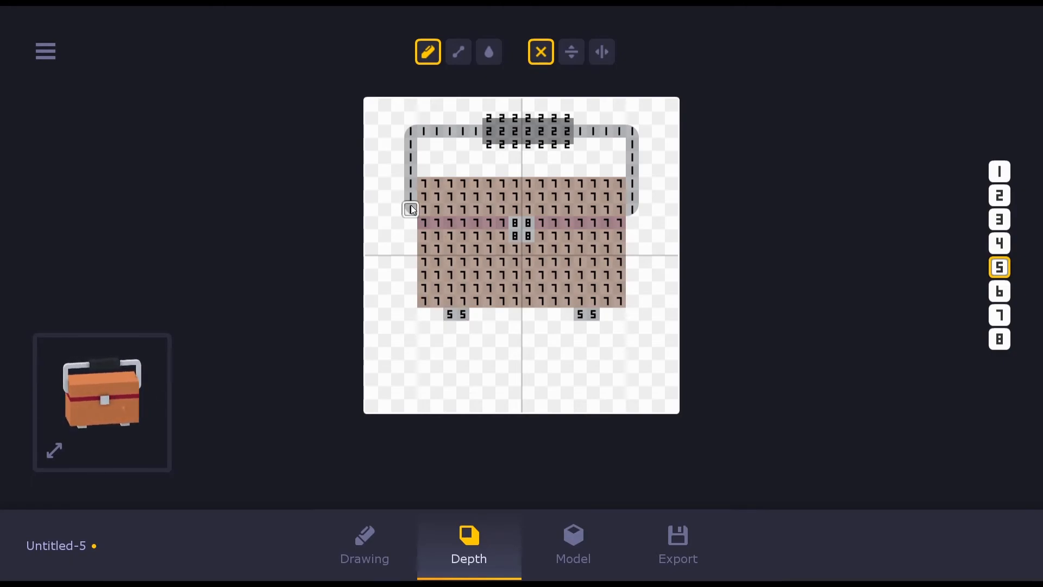
# Set both feet beneath the chest to depth 3
pyautogui.click(1000, 219)
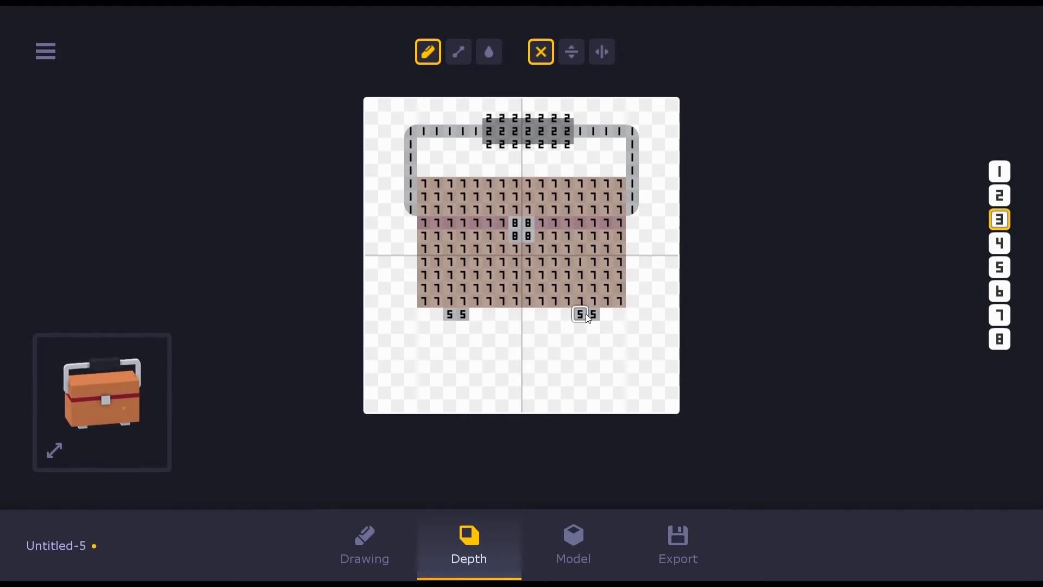
pyautogui.click(582, 315)
pyautogui.moveTo(462, 316); pyautogui.dragTo(449, 315)
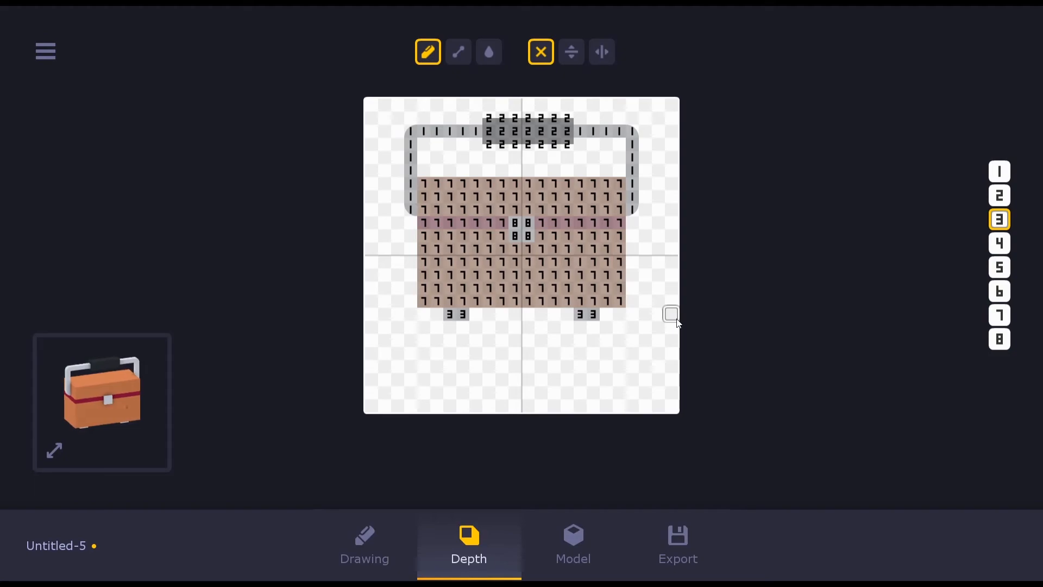
# Set the missed cell in the lower chest body to depth 7 and inspect the rotated 3D model
pyautogui.click(1000, 318)
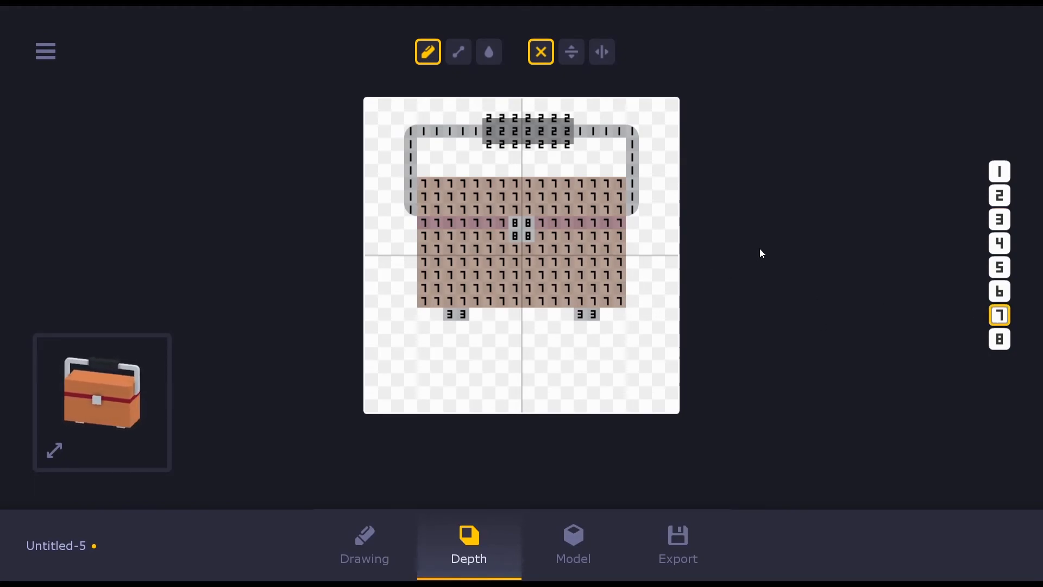
pyautogui.click(573, 543)
pyautogui.moveTo(532, 292); pyautogui.dragTo(425, 278)
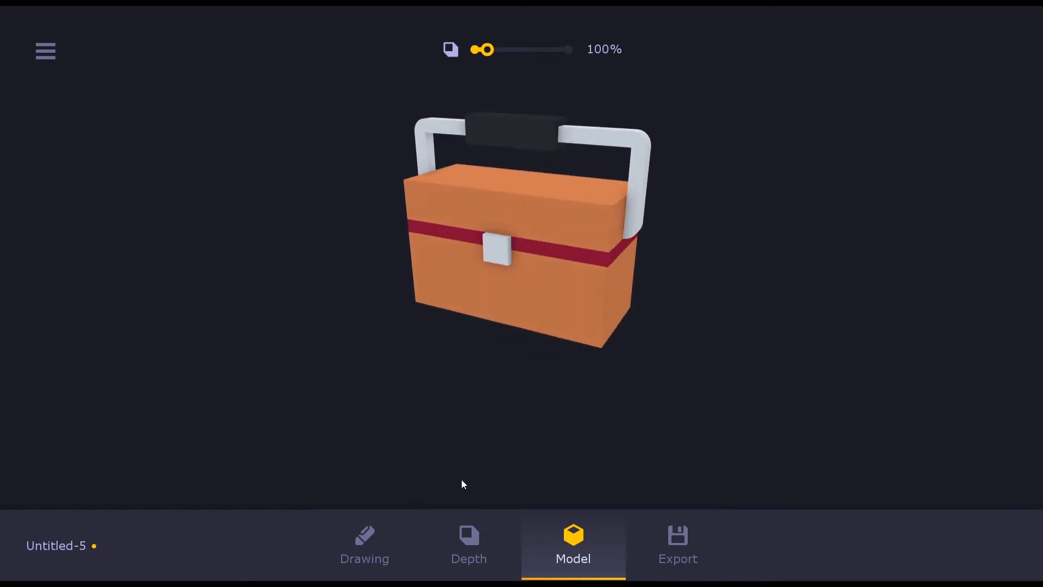
# Set the dark red band on both sides of the clasp to depth 6 and check the 3D model
pyautogui.click(468, 540)
pyautogui.click(999, 292)
pyautogui.moveTo(544, 222); pyautogui.dragTo(620, 224)
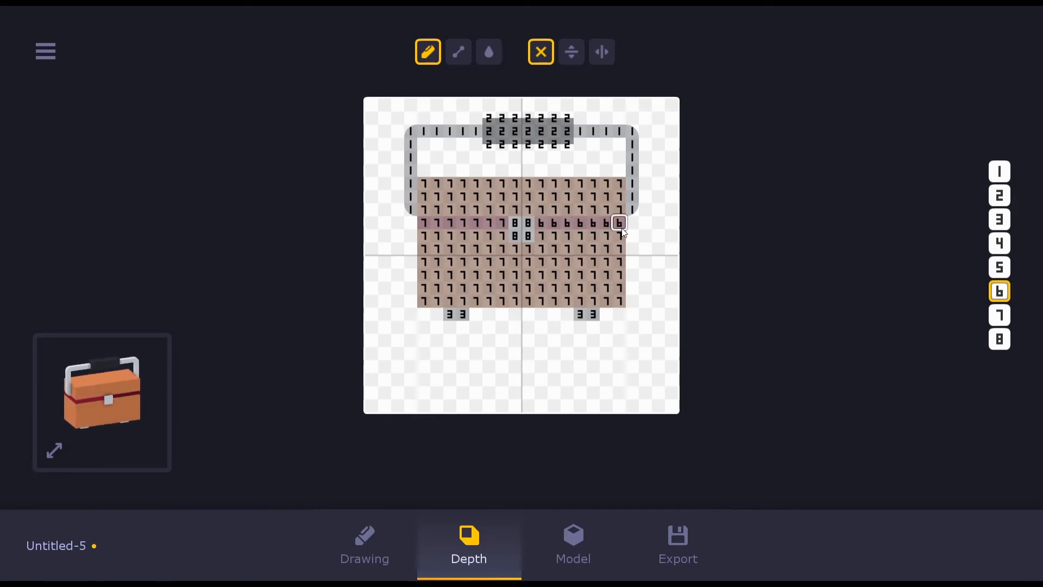
pyautogui.moveTo(497, 224); pyautogui.dragTo(425, 224)
pyautogui.click(573, 537)
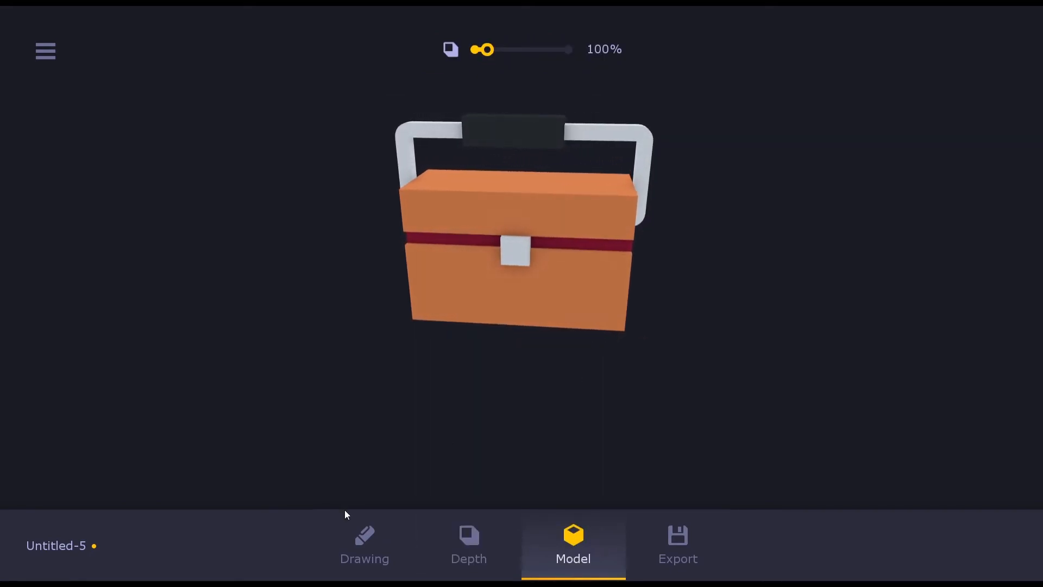
# Replace the red band's two outermost cells with dark grey half-block shapes rotated so their filled halves face the clasp
pyautogui.click(389, 543)
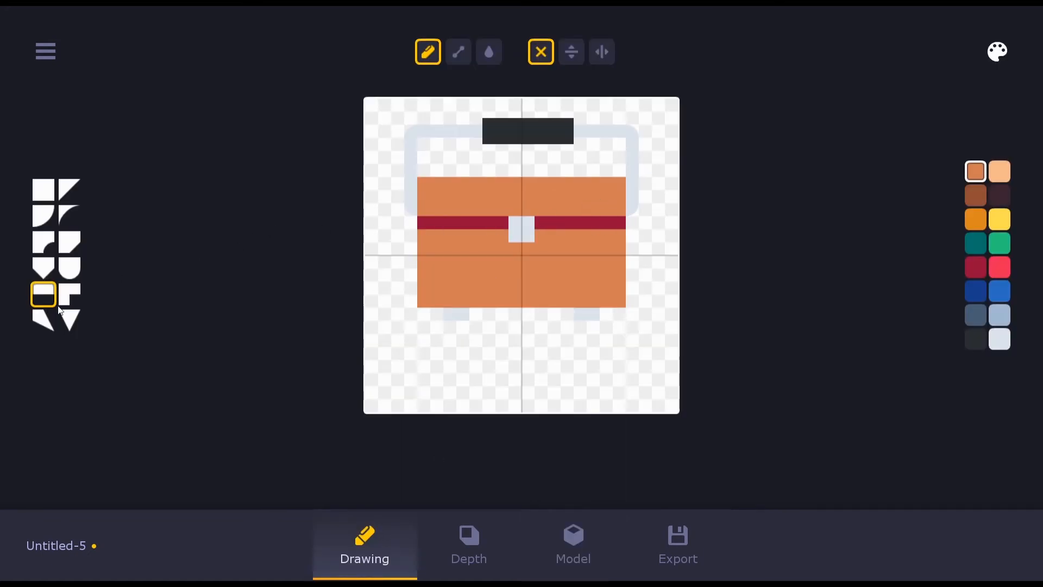
pyautogui.press('r')
pyautogui.press('r')
pyautogui.press('r')
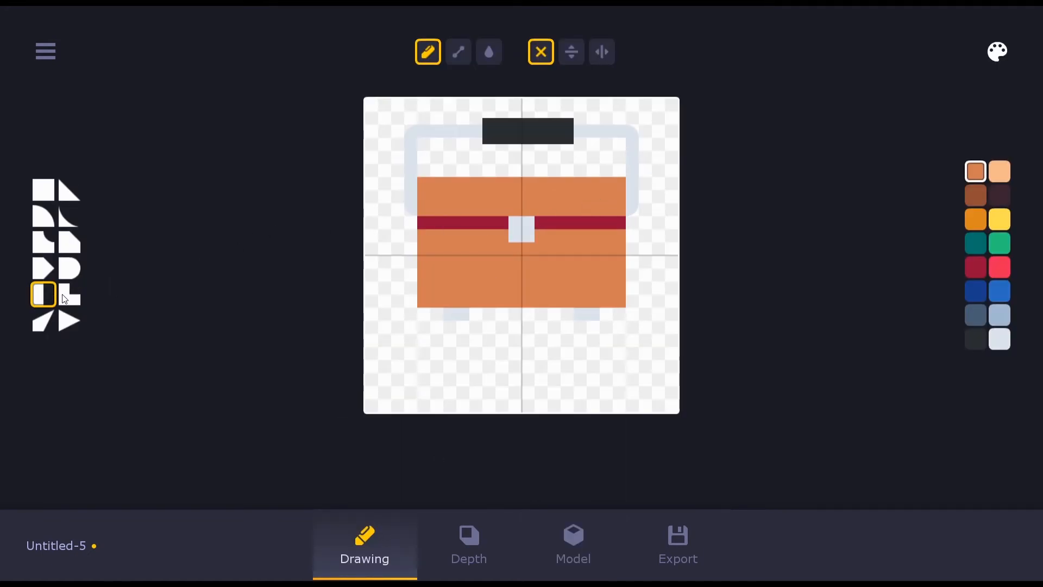
pyautogui.click(975, 343)
pyautogui.click(619, 223)
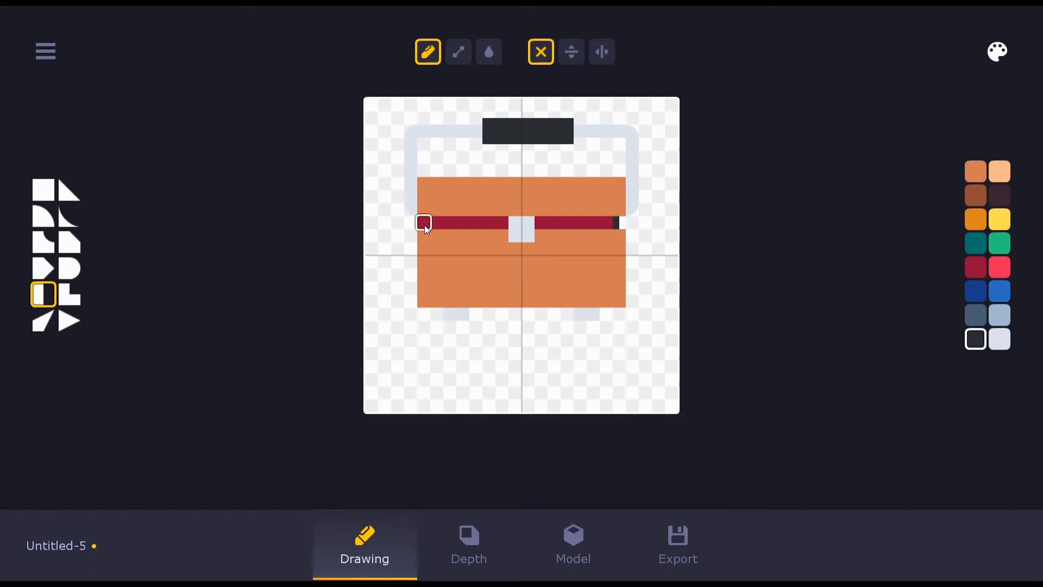
pyautogui.press('r')
pyautogui.press('r')
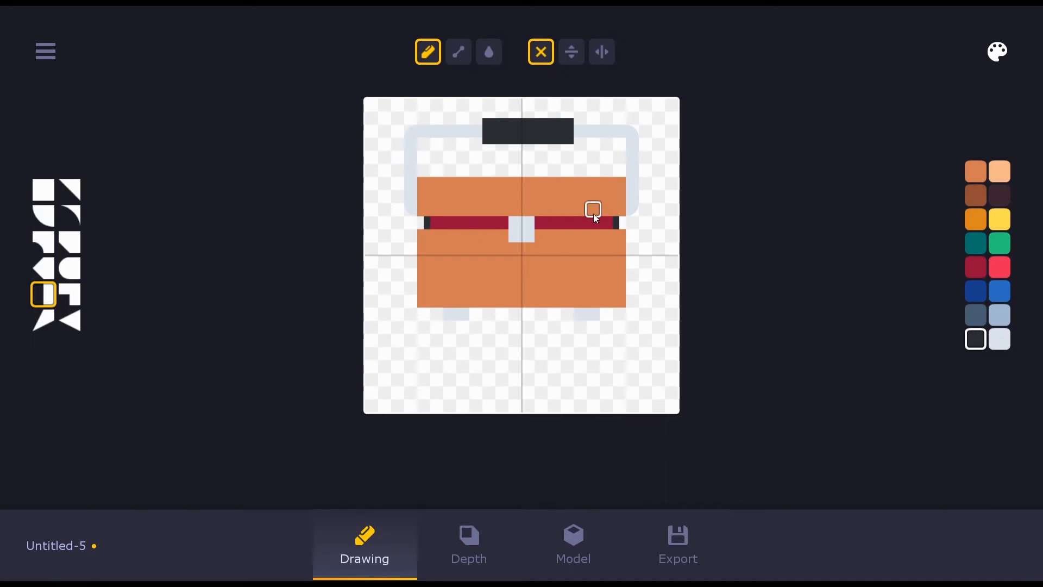
# Recolour the half blocks at both ends of the band dark red, keeping their filled halves towards the clasp, and show the model
pyautogui.click(976, 268)
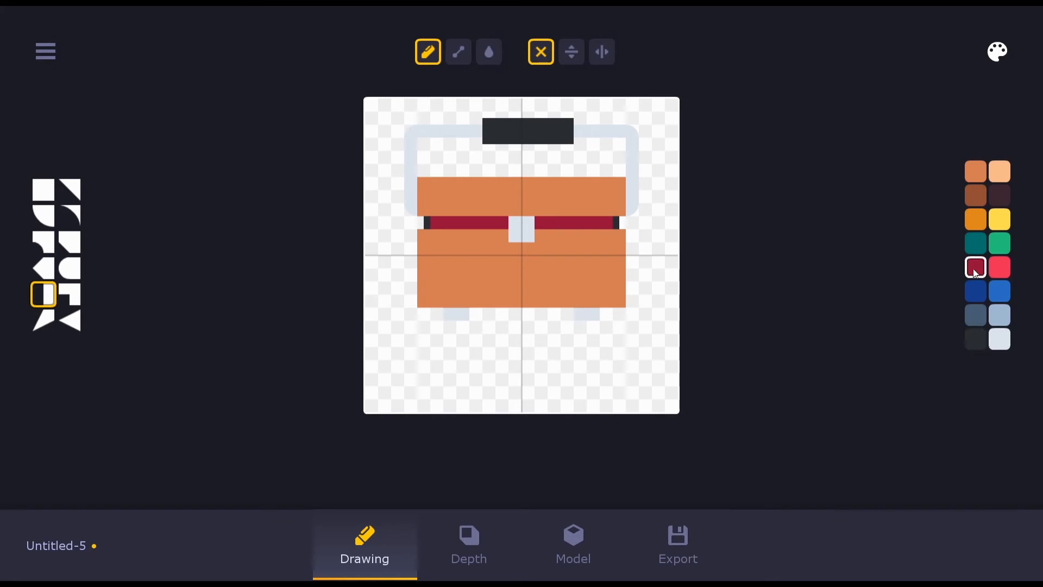
pyautogui.moveTo(613, 226); pyautogui.dragTo(626, 225)
pyautogui.click(43, 190)
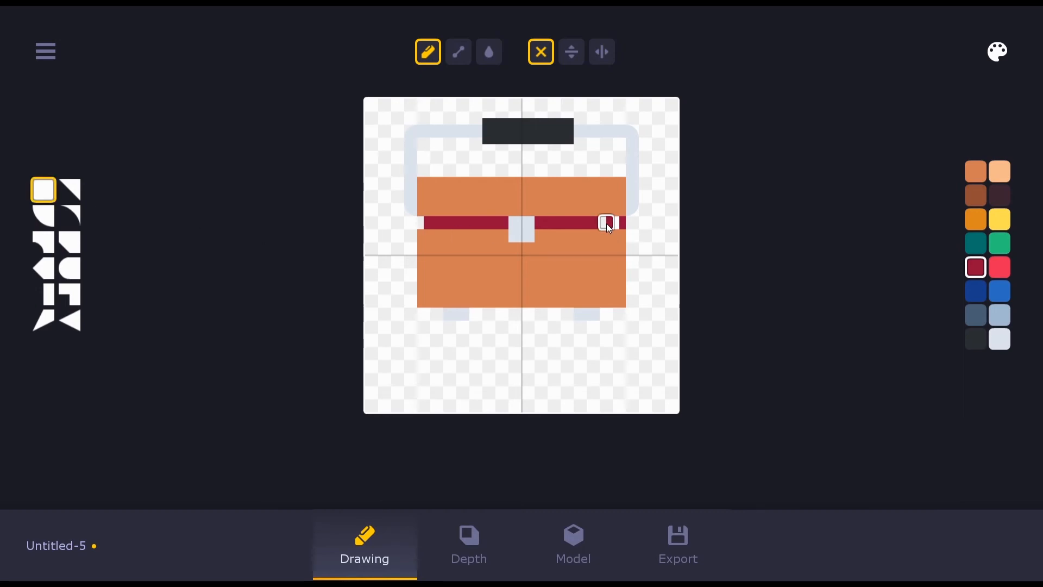
pyautogui.click(44, 295)
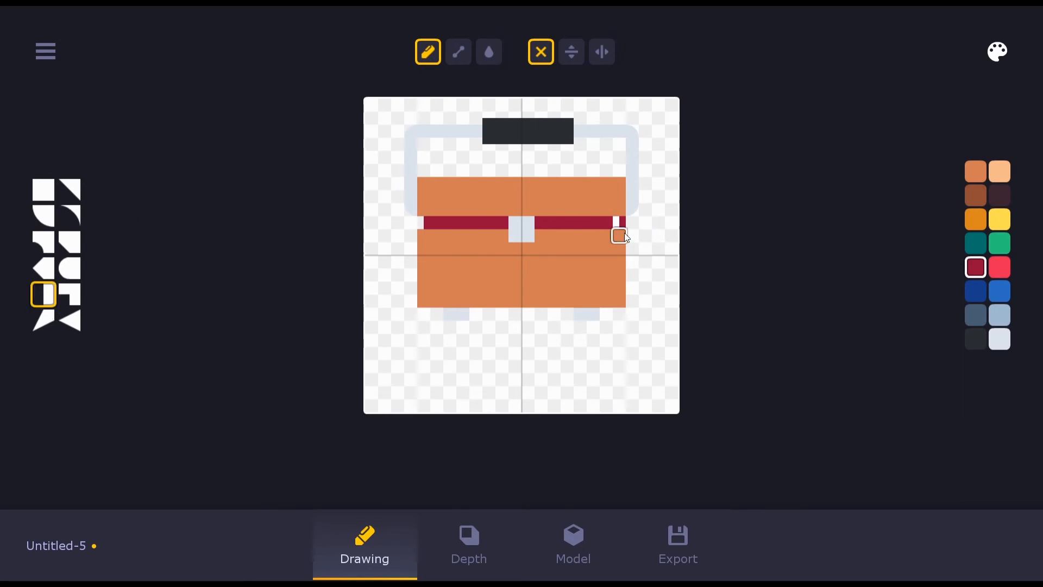
pyautogui.scroll(-2, 620, 224)
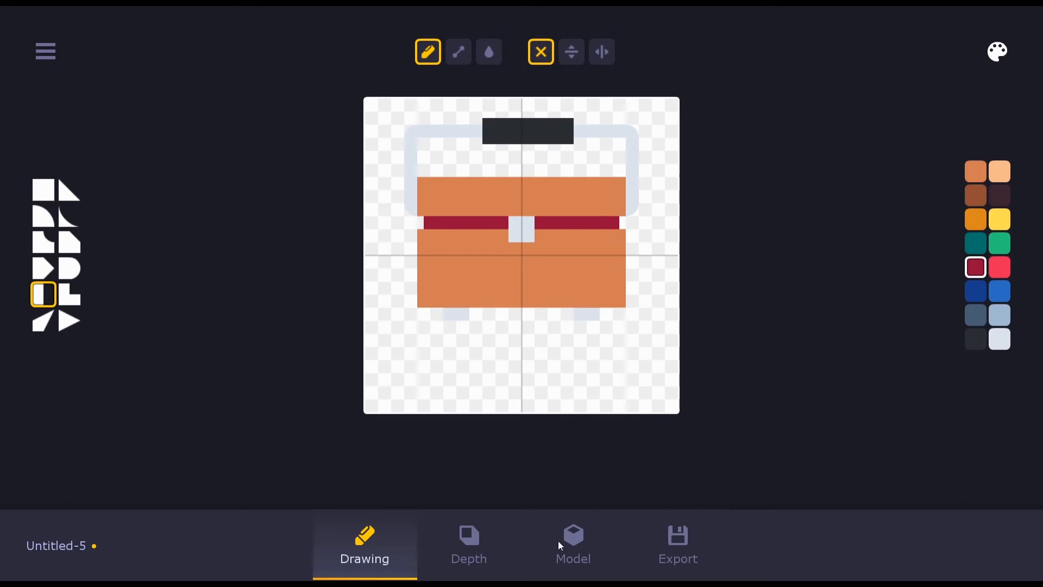
pyautogui.click(574, 550)
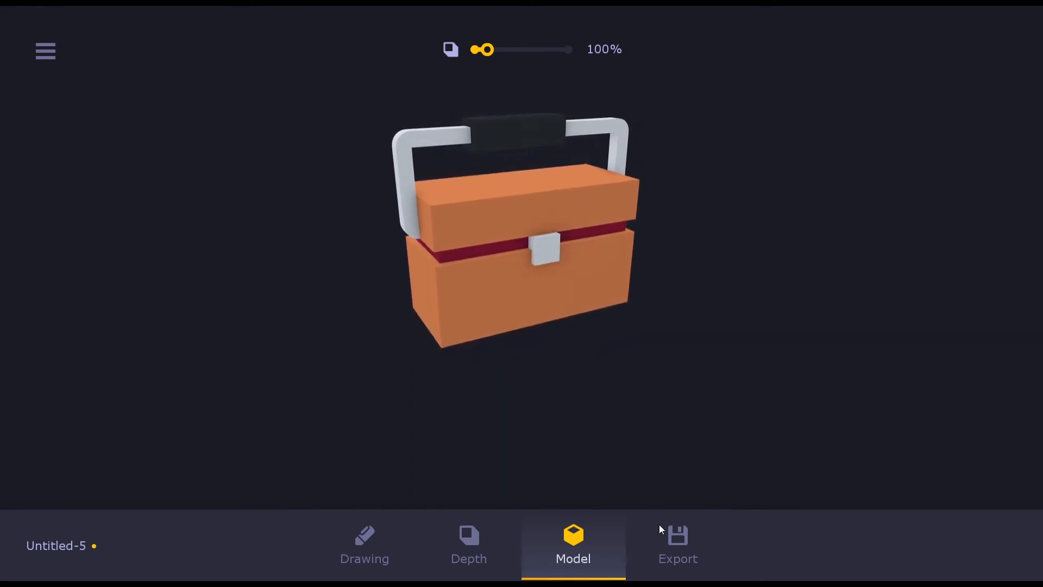
# Review the 3D export options and inspect the chest model from several angles
pyautogui.click(680, 552)
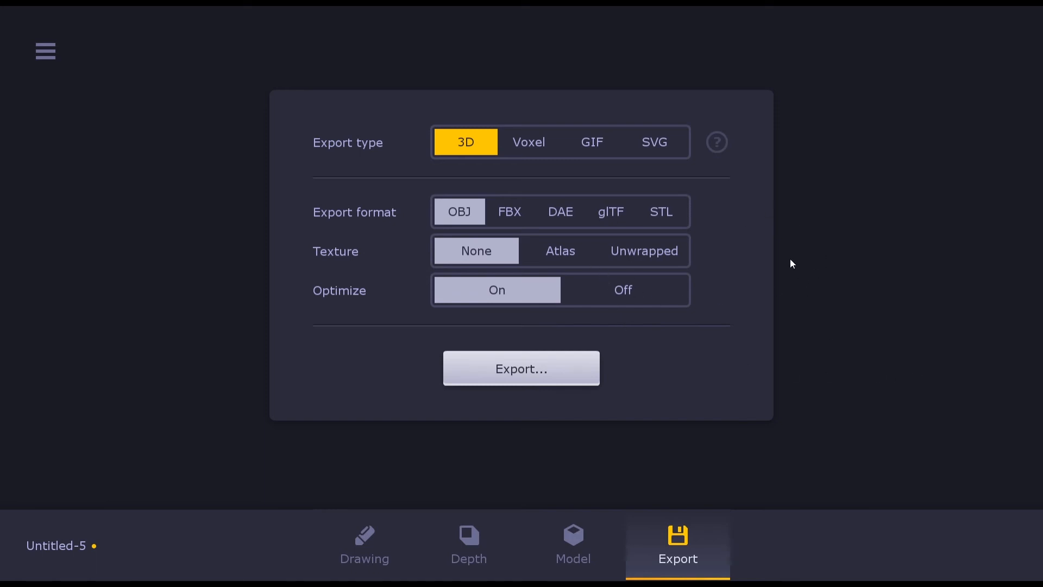
pyautogui.click(586, 556)
pyautogui.moveTo(369, 267); pyautogui.dragTo(505, 248)
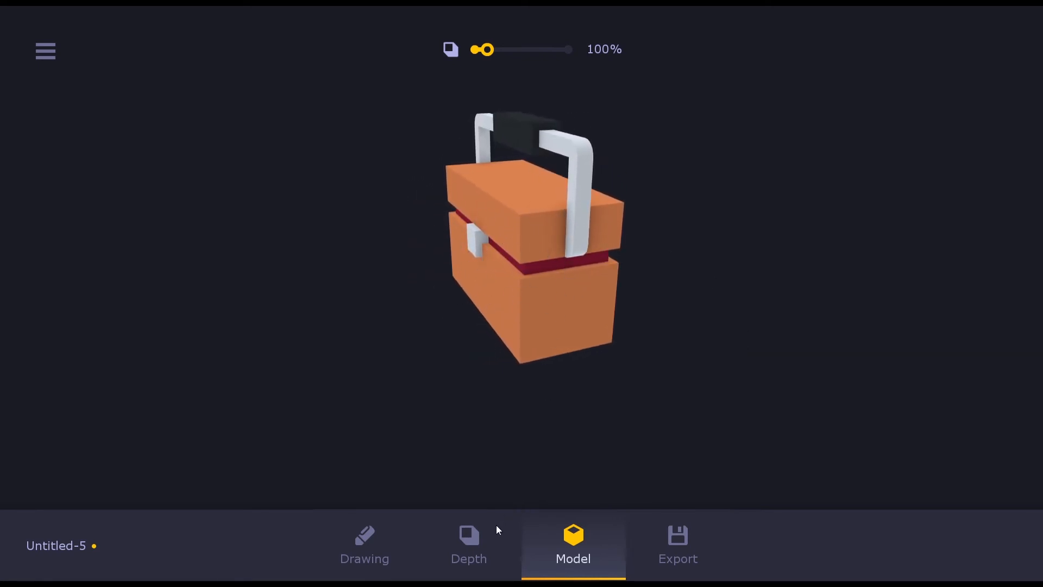
pyautogui.moveTo(481, 406); pyautogui.dragTo(532, 403)
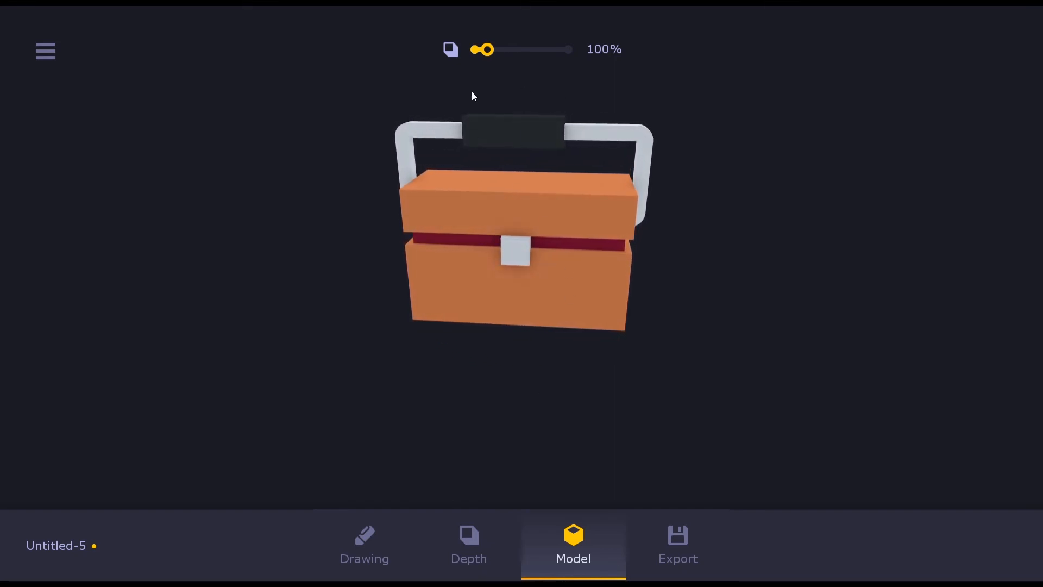
pyautogui.moveTo(713, 223); pyautogui.dragTo(576, 240)
pyautogui.moveTo(526, 288); pyautogui.dragTo(424, 246)
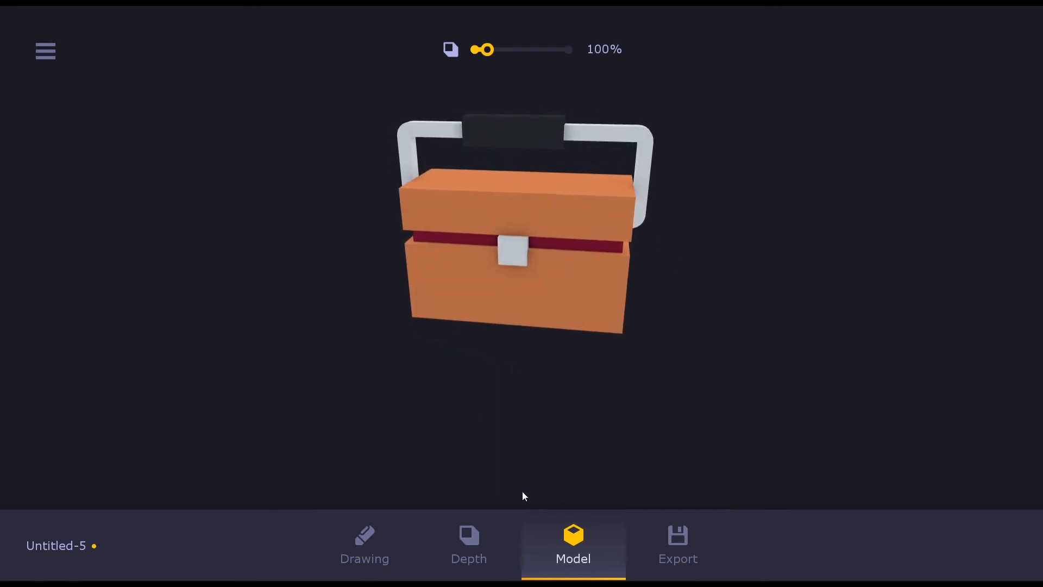
pyautogui.moveTo(470, 387); pyautogui.dragTo(676, 396)
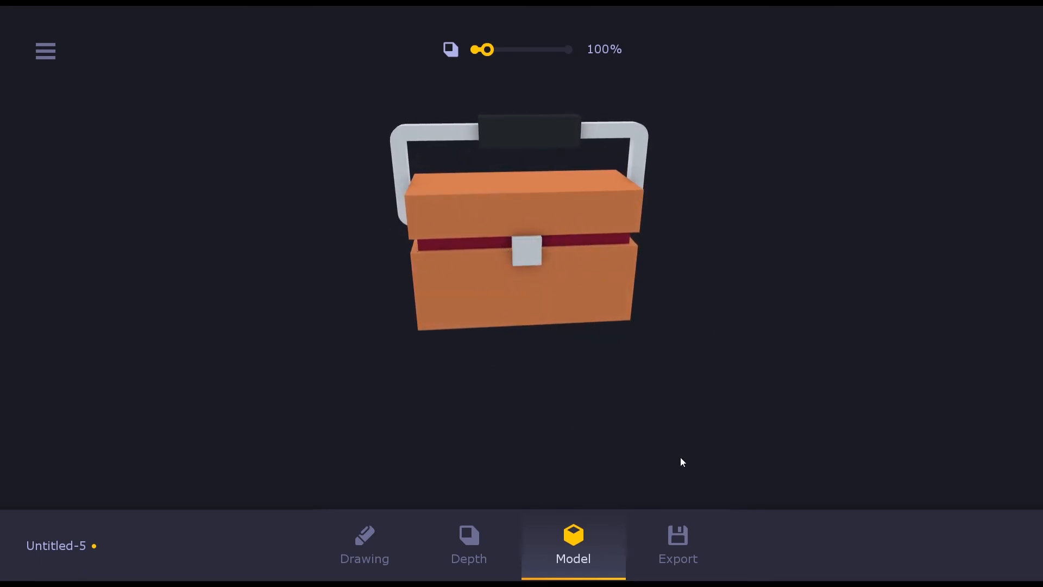
pyautogui.moveTo(657, 454); pyautogui.dragTo(528, 344)
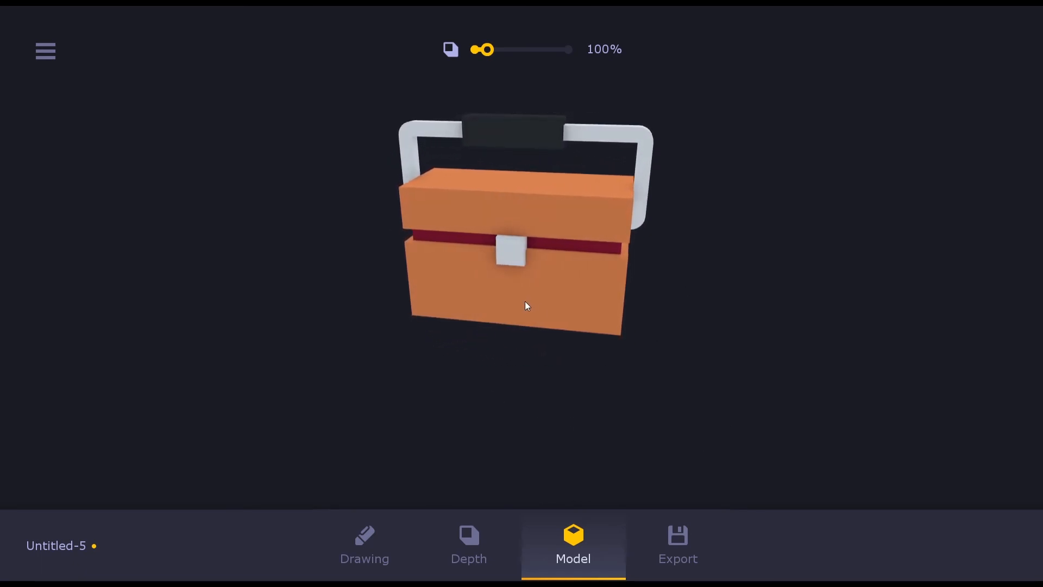
# Repaint the right half of the orange chest lid and body bright red with the full square shape
pyautogui.click(472, 540)
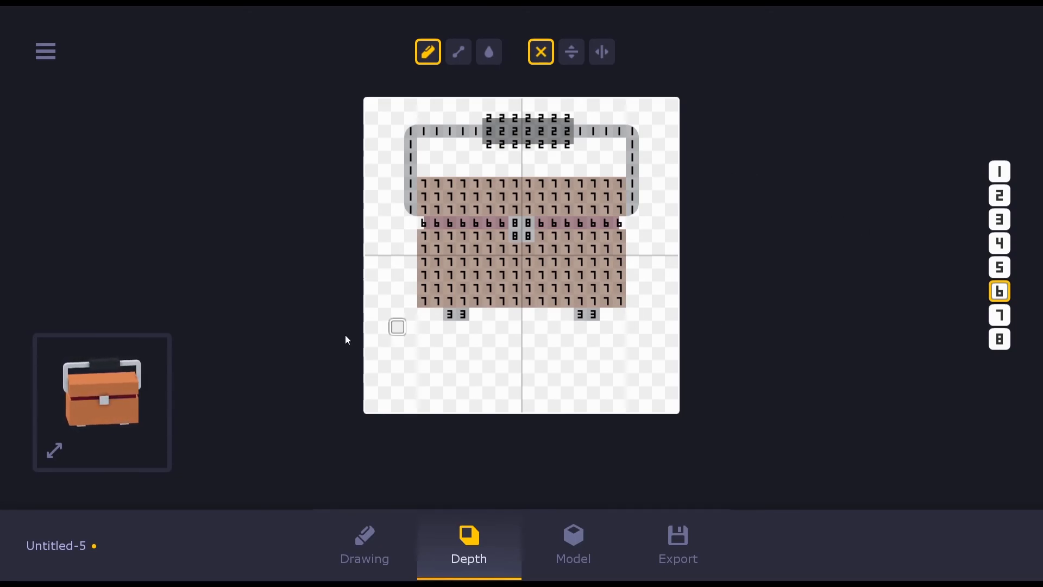
pyautogui.click(373, 533)
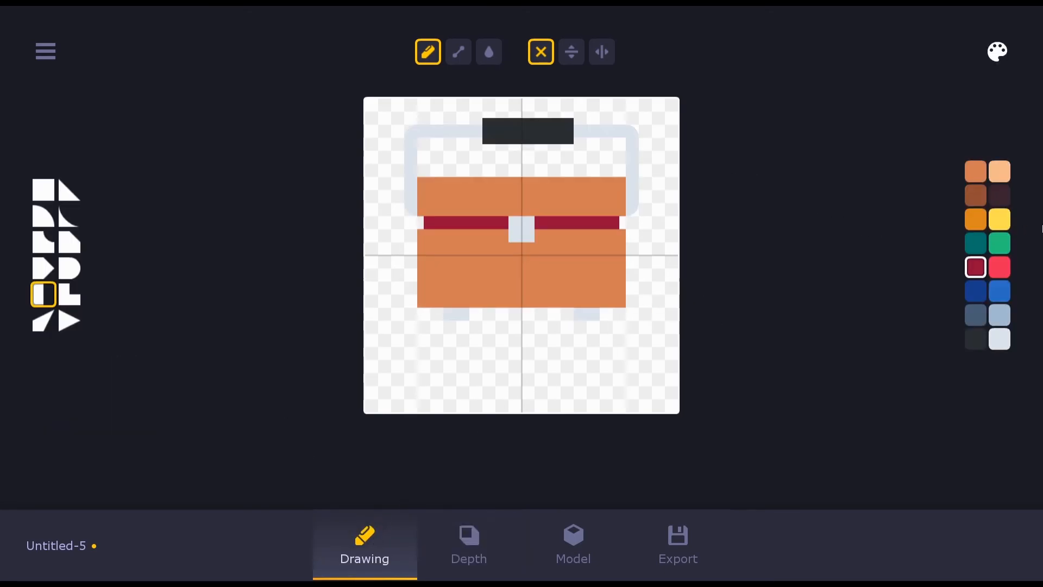
pyautogui.click(1002, 264)
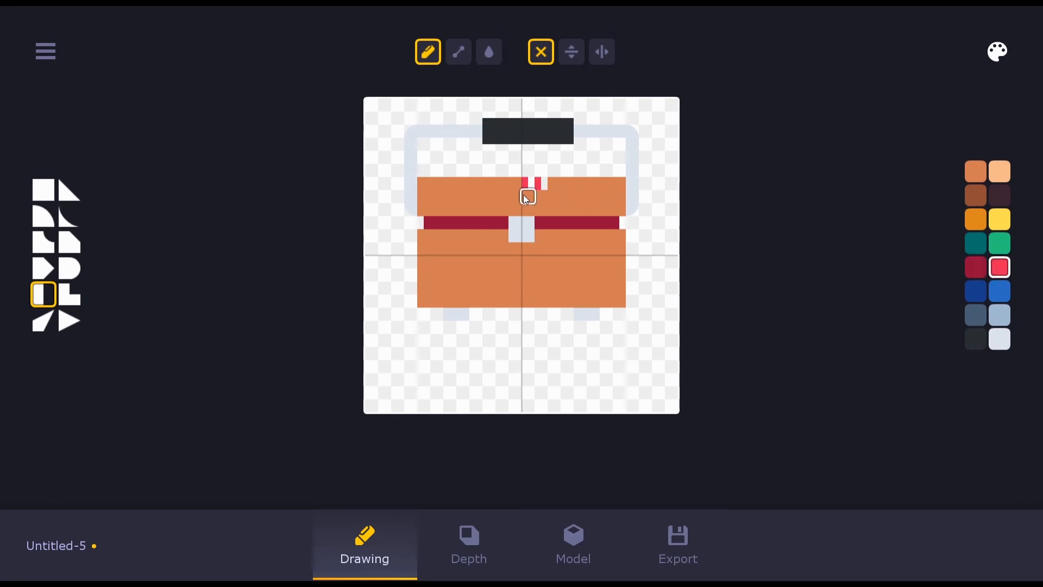
pyautogui.click(44, 190)
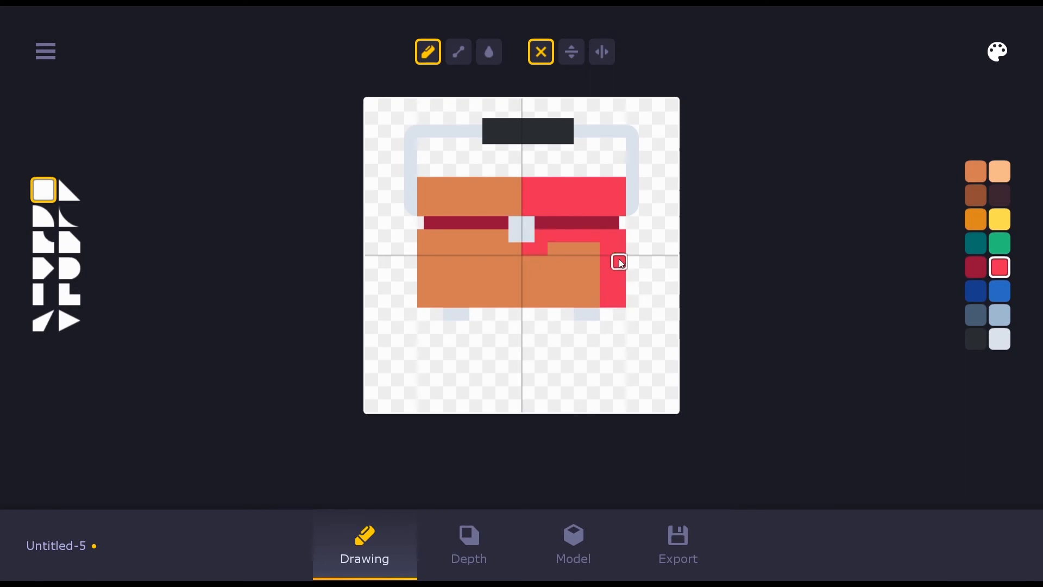
pyautogui.moveTo(614, 295)
pyautogui.mouseDown()
pyautogui.moveTo(536, 295)
pyautogui.moveTo(591, 286)
pyautogui.moveTo(579, 262)
pyautogui.moveTo(561, 276)
pyautogui.mouseUp()
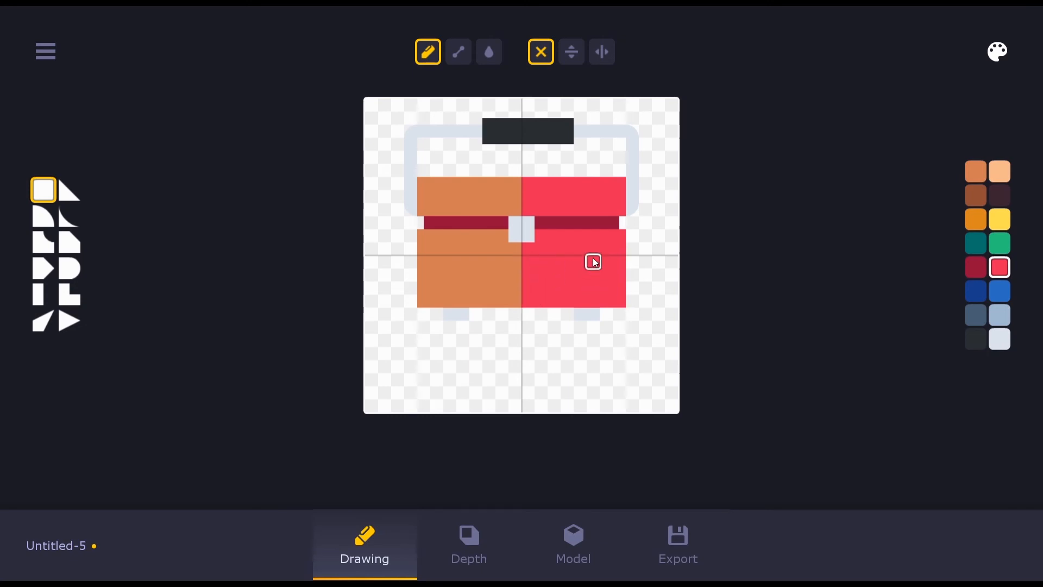
# Recolour the right half of the clasp light blue-grey and inspect the two-tone model in 3D
pyautogui.click(976, 333)
pyautogui.click(1003, 340)
pyautogui.click(976, 318)
pyautogui.click(528, 227)
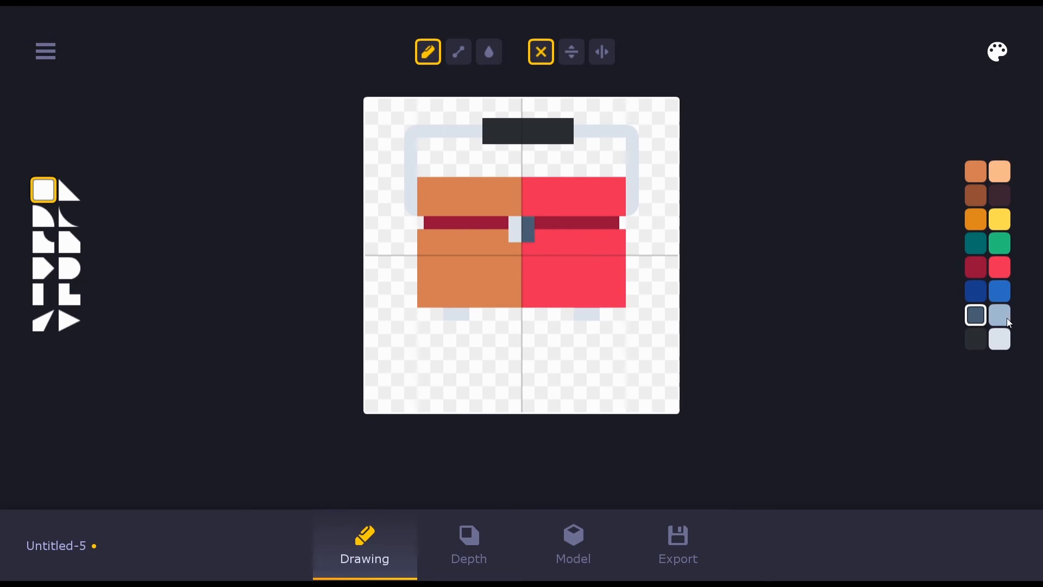
pyautogui.click(529, 226)
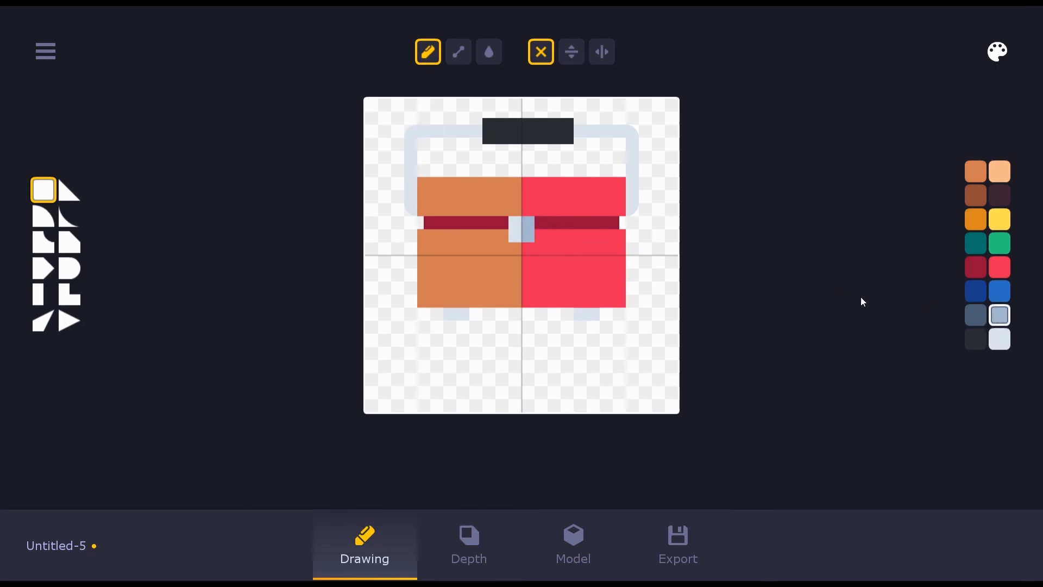
pyautogui.click(574, 538)
pyautogui.moveTo(559, 360); pyautogui.dragTo(429, 378)
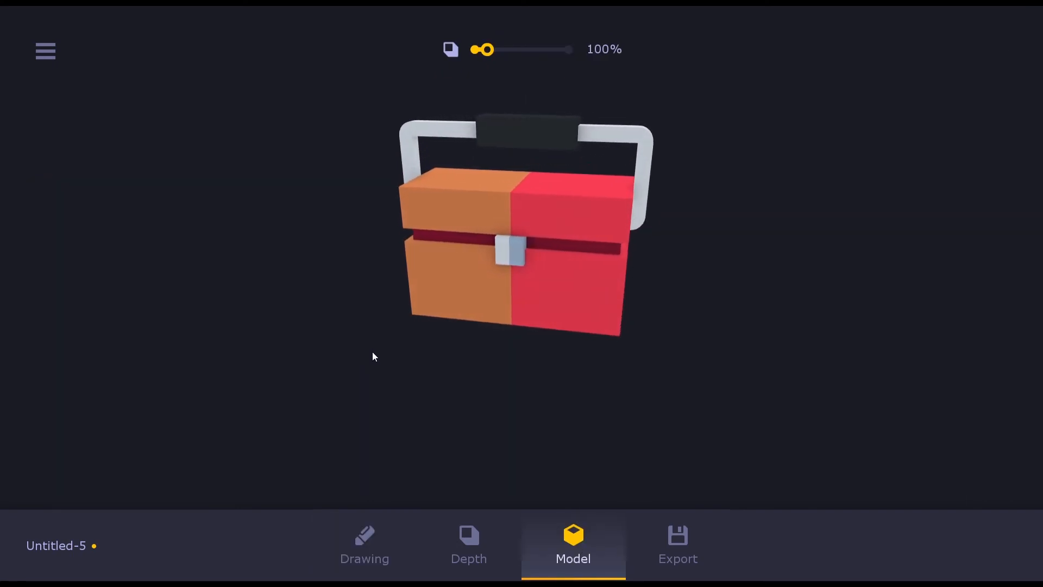
pyautogui.moveTo(779, 367); pyautogui.dragTo(687, 383)
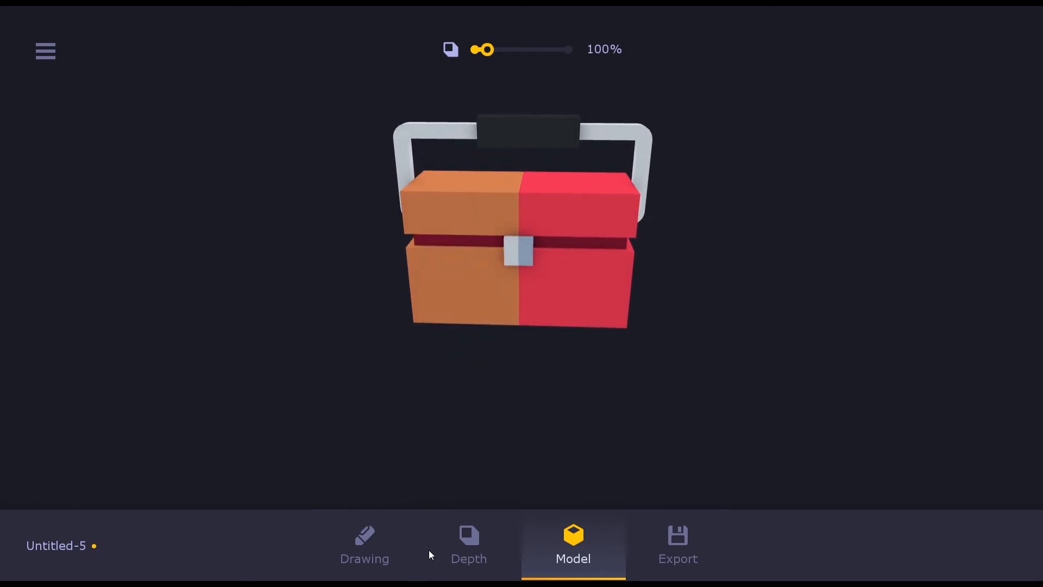
# Recolour the right half of the handle frame light blue-grey, using rotated rounded-corner shapes at its two curved ends, and show the model
pyautogui.click(367, 541)
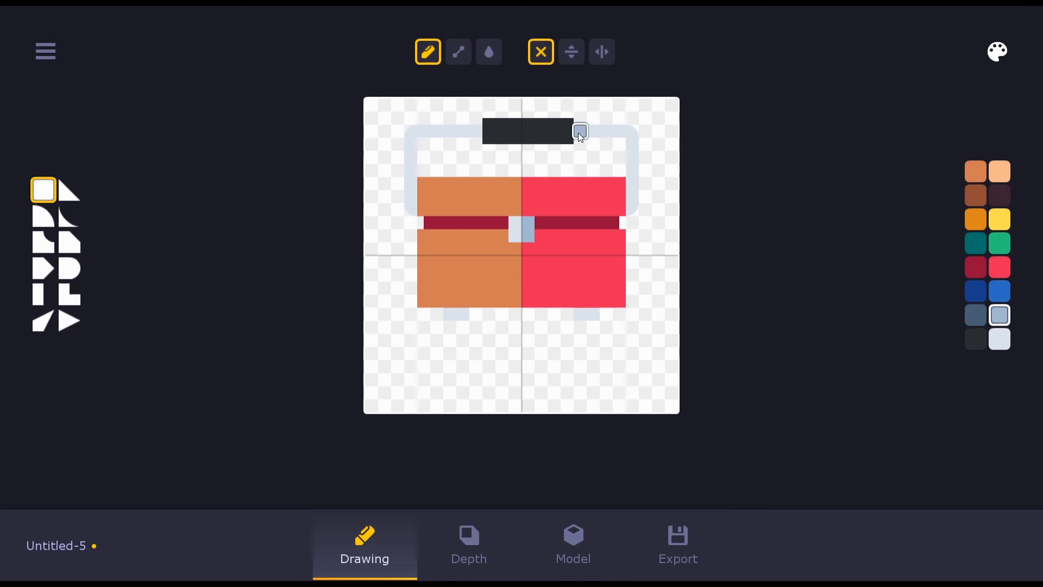
pyautogui.click(619, 133)
pyautogui.moveTo(634, 158); pyautogui.dragTo(631, 193)
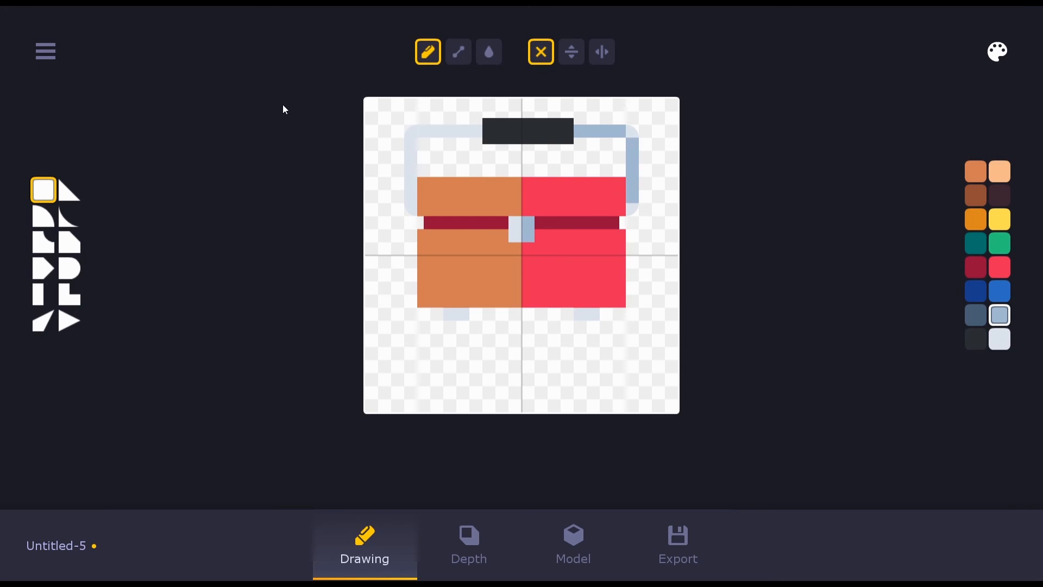
pyautogui.click(44, 221)
pyautogui.click(633, 130)
pyautogui.press('r')
pyautogui.press('r')
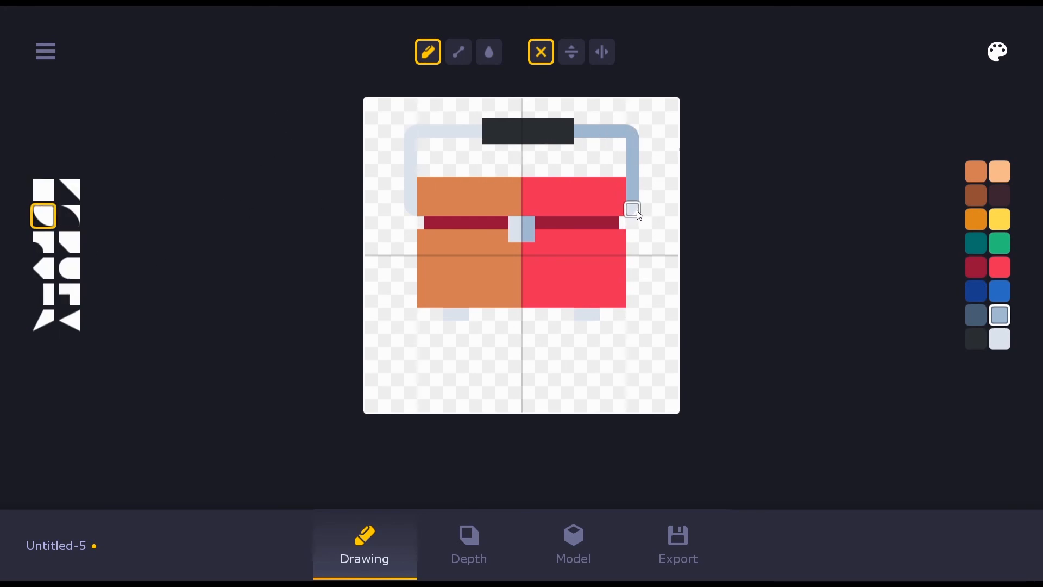
pyautogui.press('r')
pyautogui.click(633, 210)
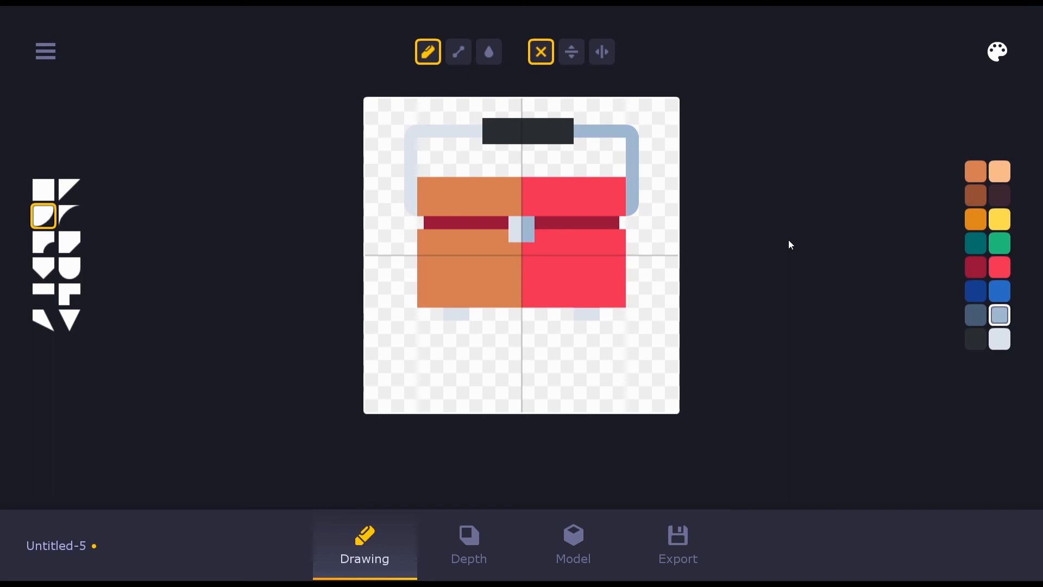
pyautogui.click(554, 540)
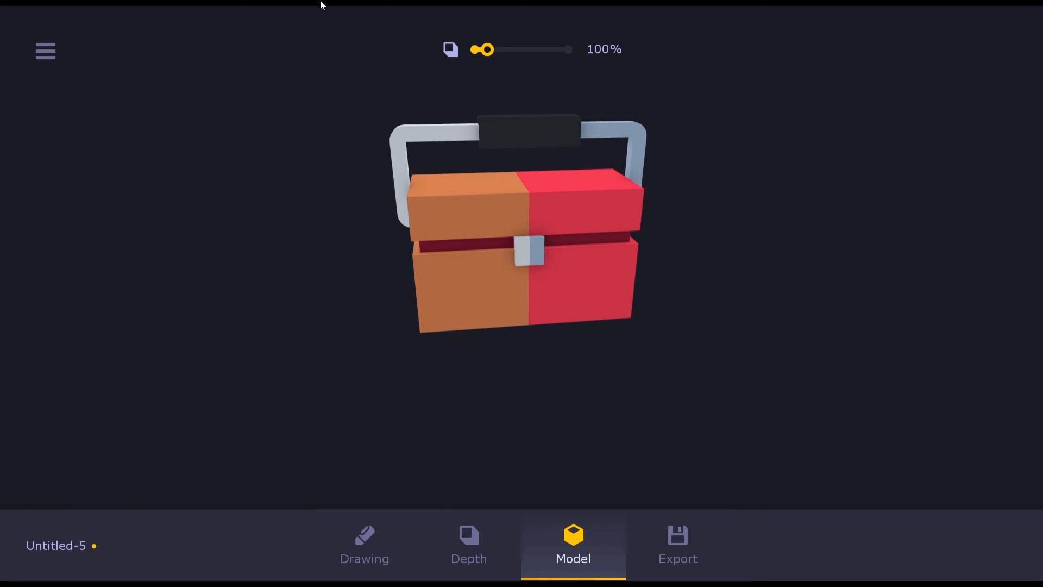
pyautogui.click(51, 47)
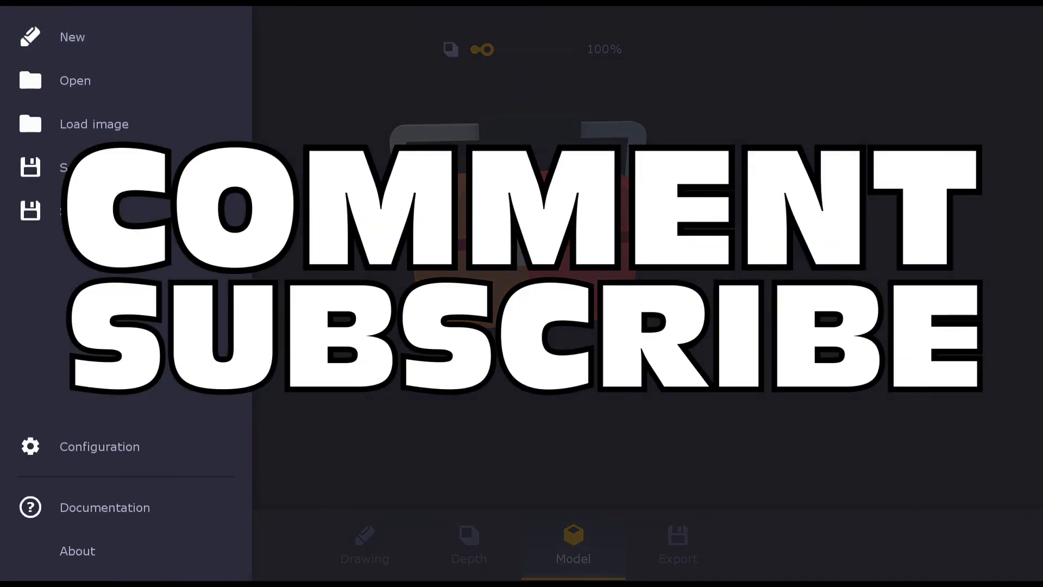
pyautogui.click(344, 356)
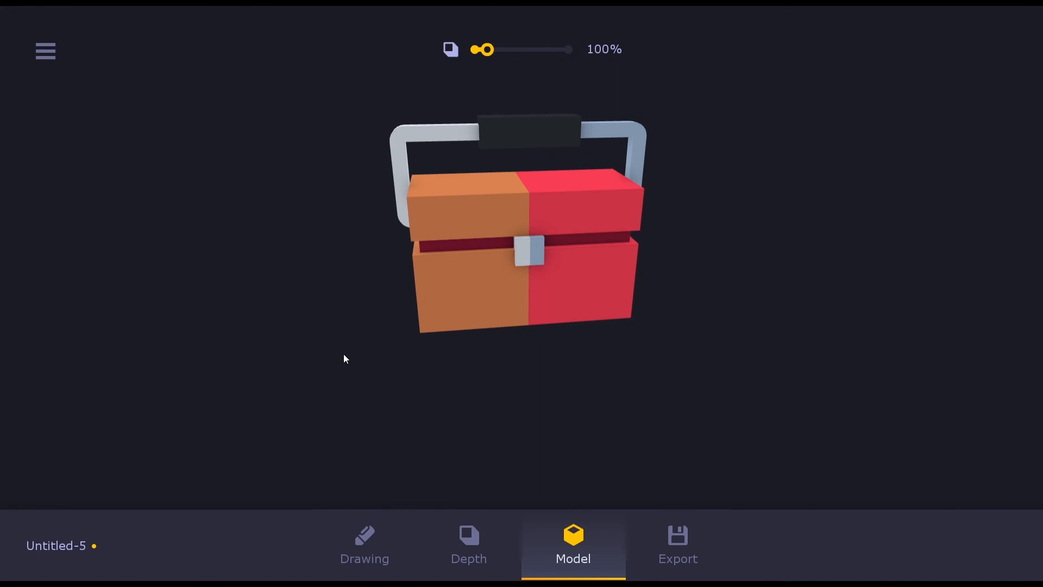
pyautogui.moveTo(531, 353); pyautogui.dragTo(510, 360)
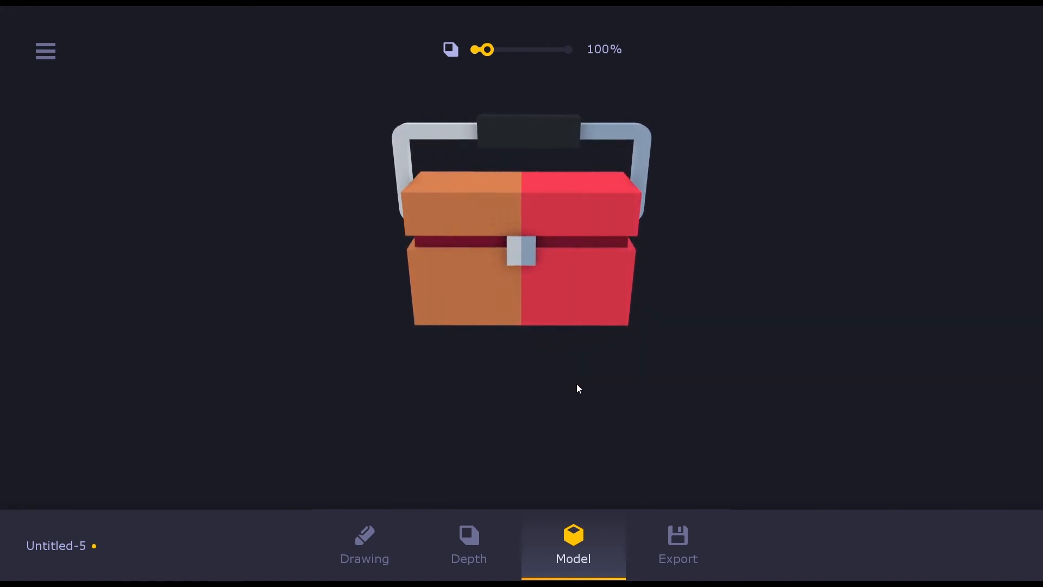